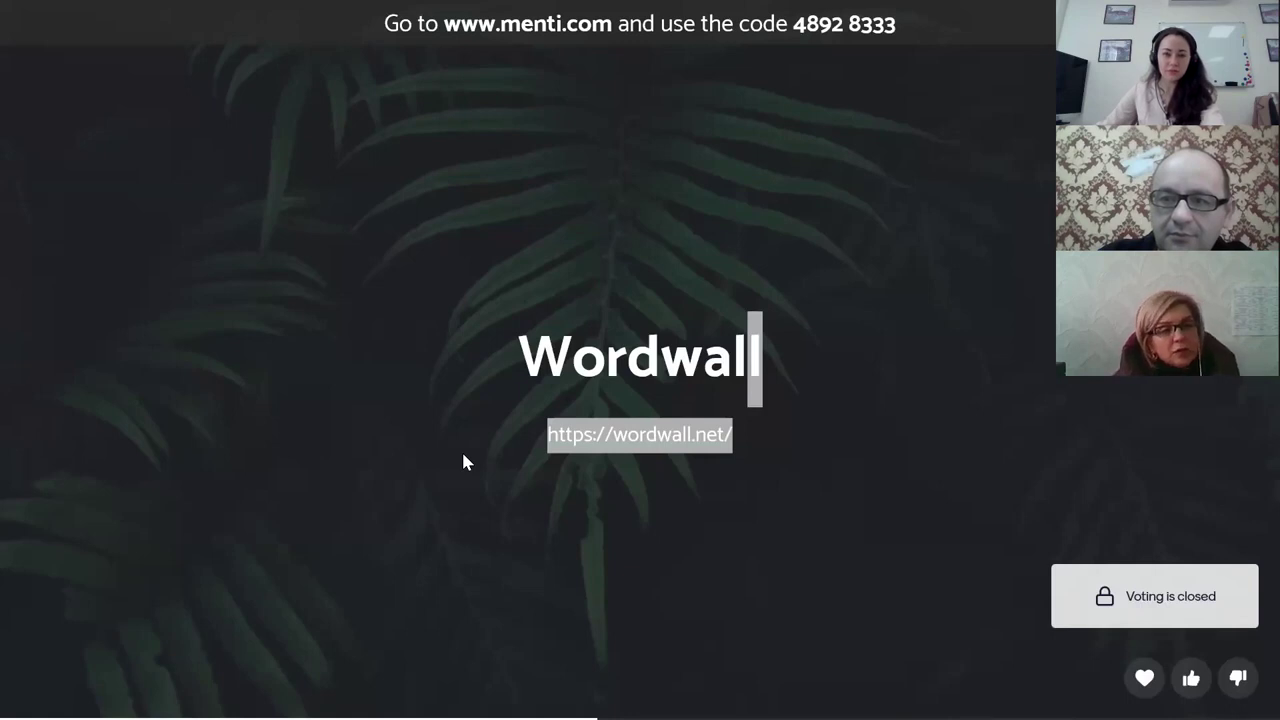
# Leave the full-screen presentation, switch to the Wordwall site and open its price plans
pyautogui.press('Escape')
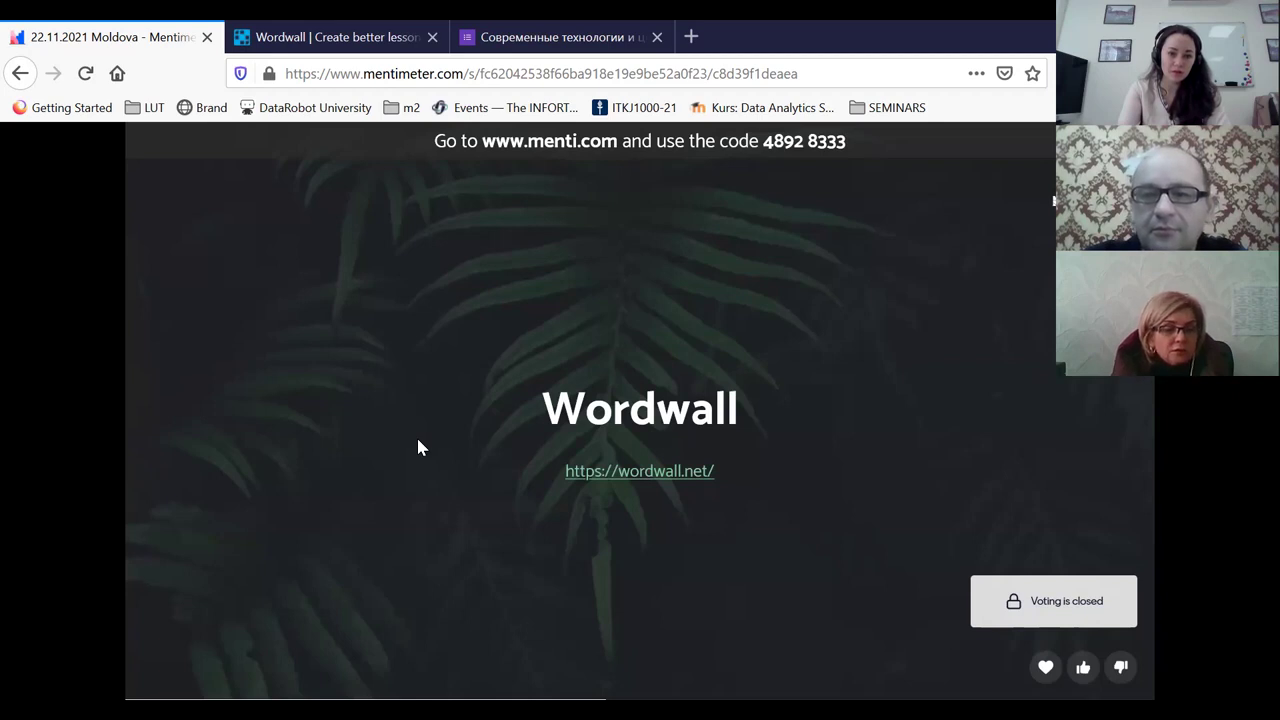
pyautogui.click(350, 36)
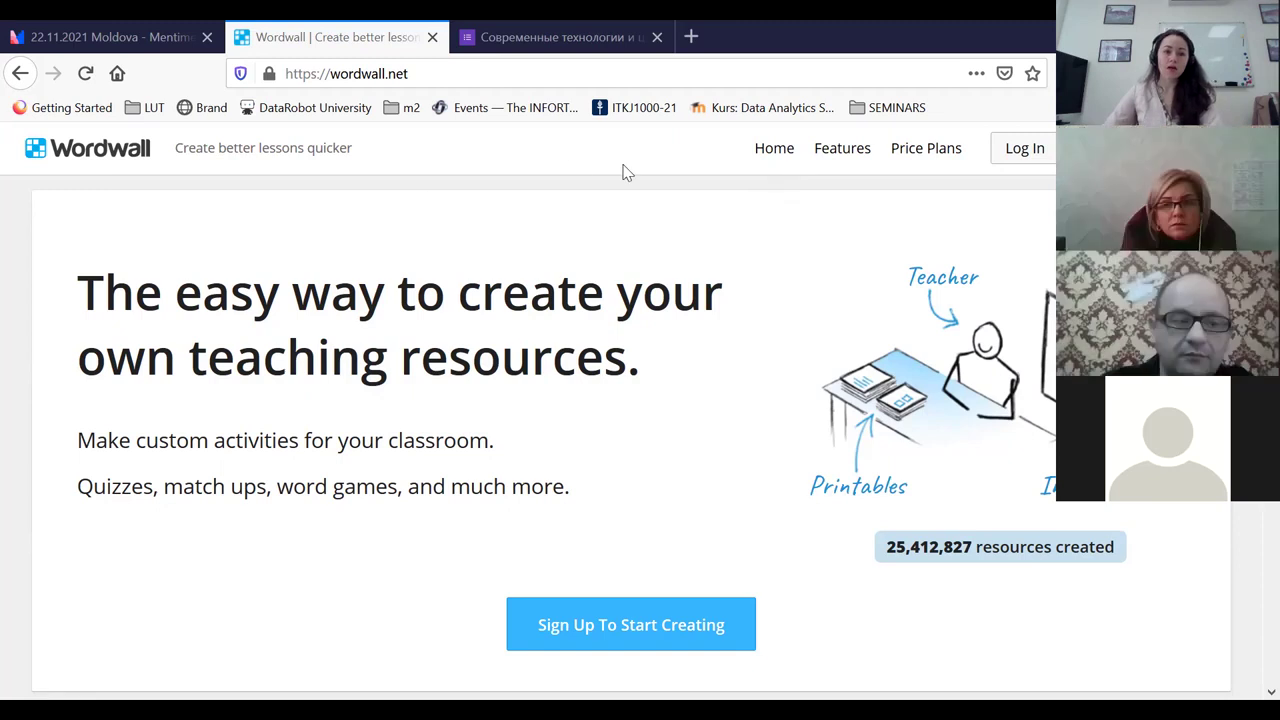
pyautogui.click(917, 160)
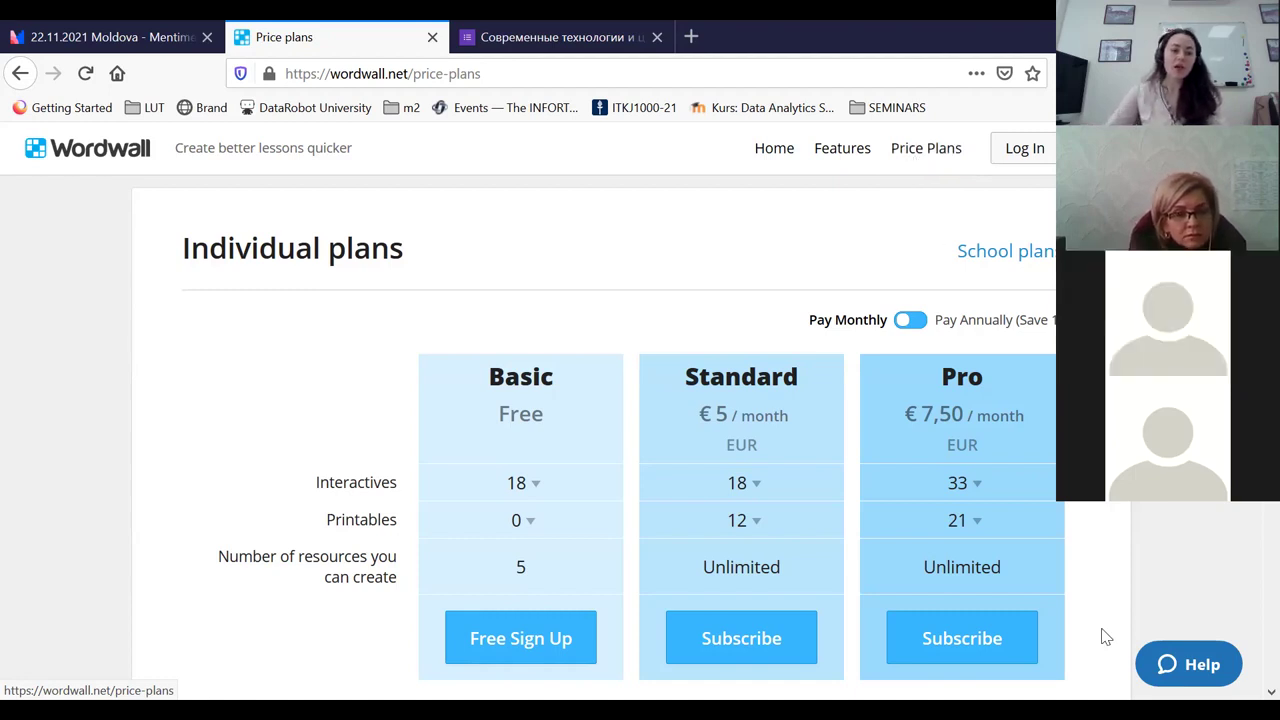
# Compare the prices, resource limits and available printable templates of the Basic, Standard and Pro individual plans
pyautogui.doubleClick(520, 572)
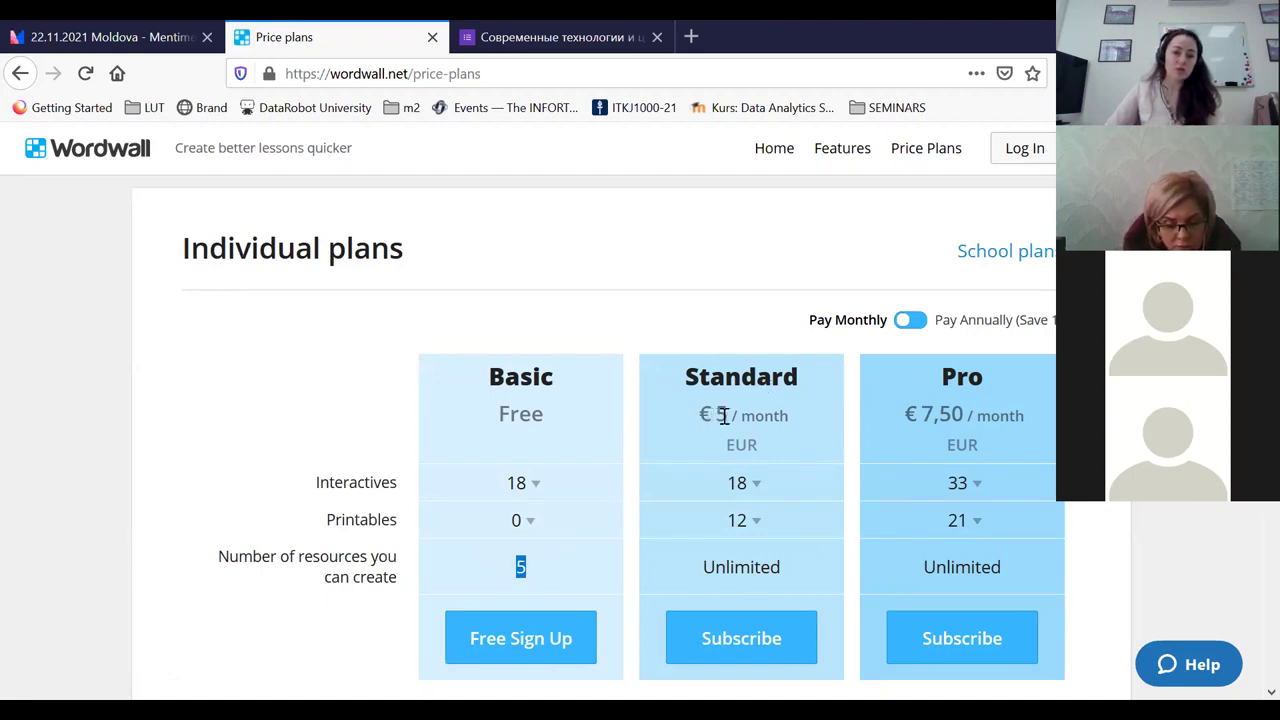
pyautogui.moveTo(723, 414); pyautogui.dragTo(699, 416)
pyautogui.moveTo(790, 569); pyautogui.dragTo(700, 567)
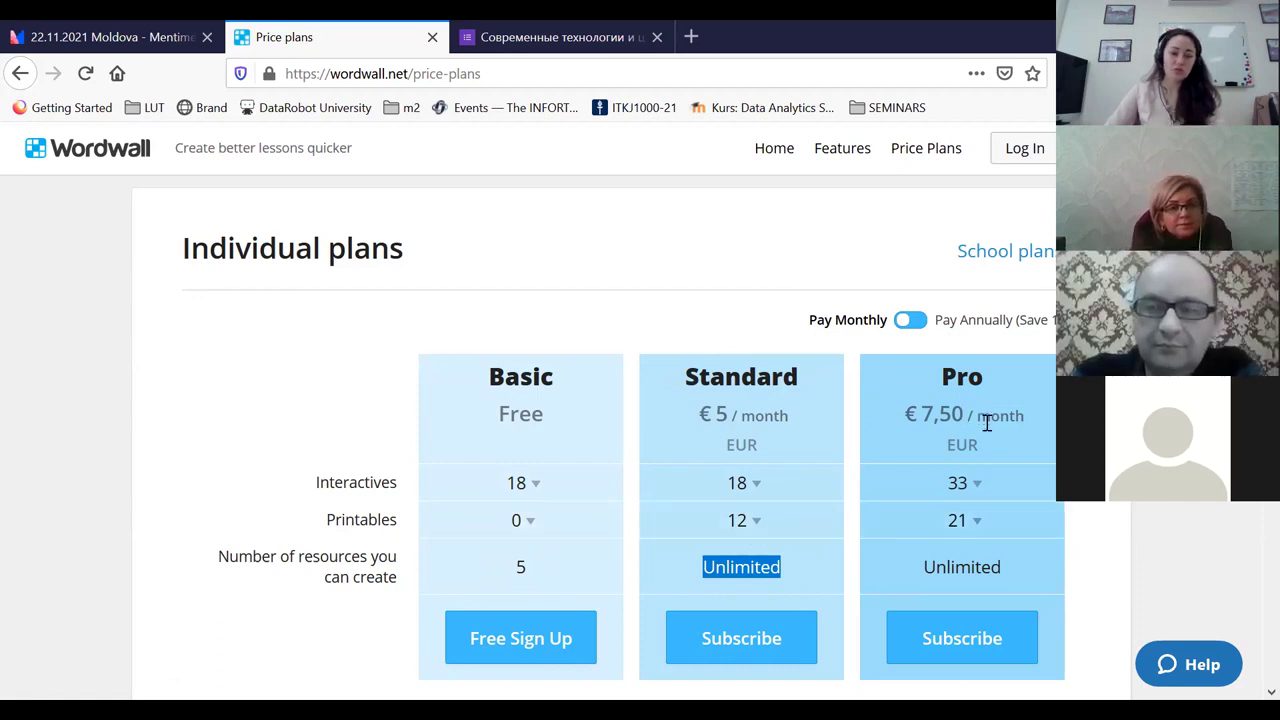
pyautogui.click(755, 528)
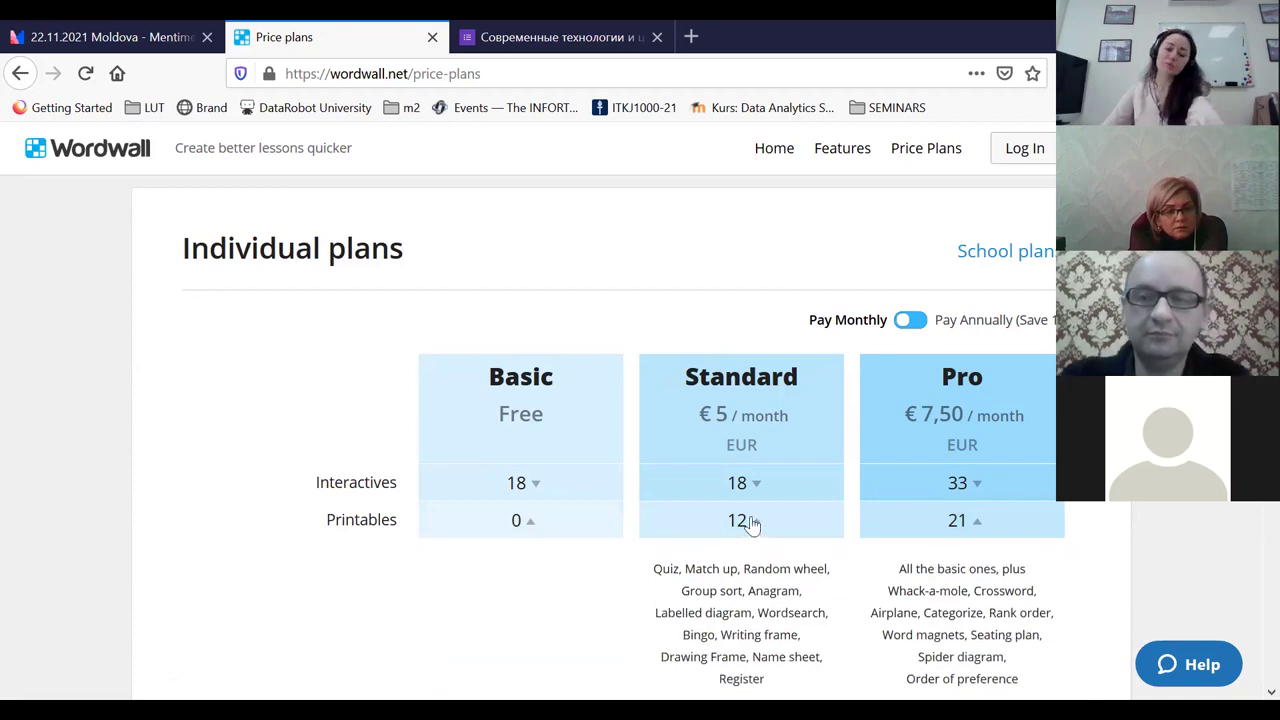
pyautogui.scroll(-2, 752, 527)
pyautogui.moveTo(770, 587); pyautogui.dragTo(654, 463)
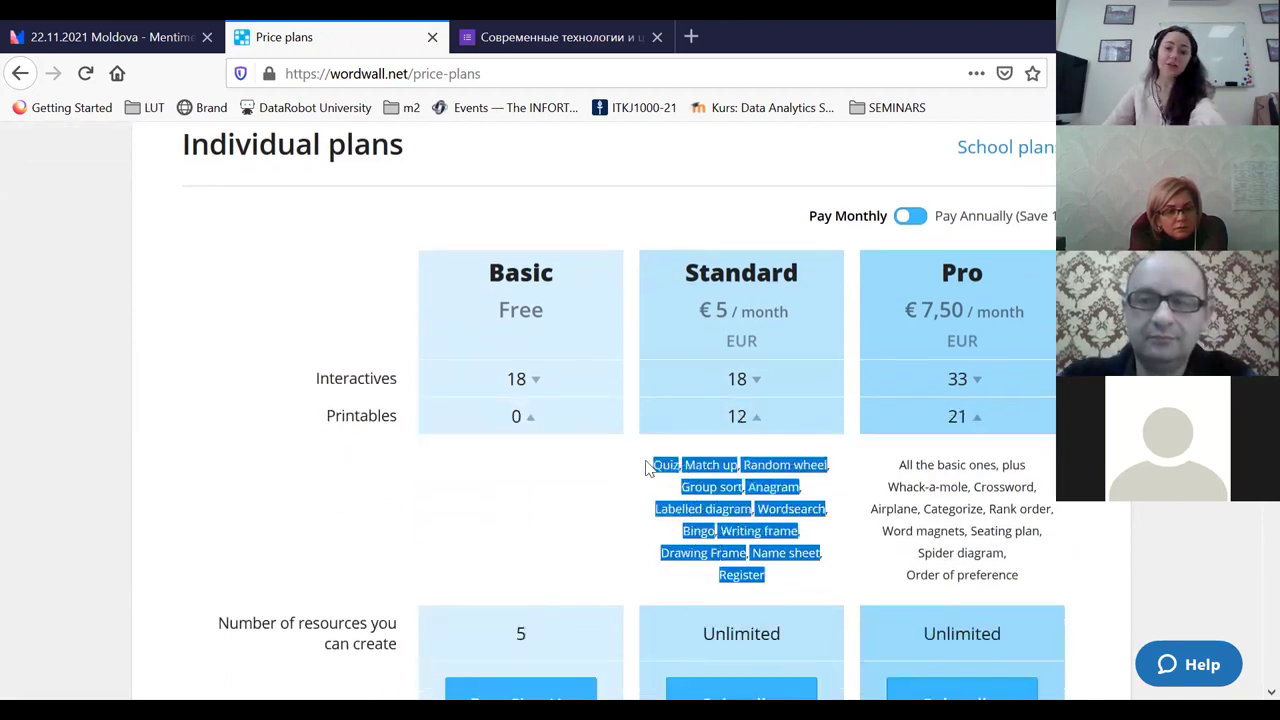
pyautogui.click(760, 425)
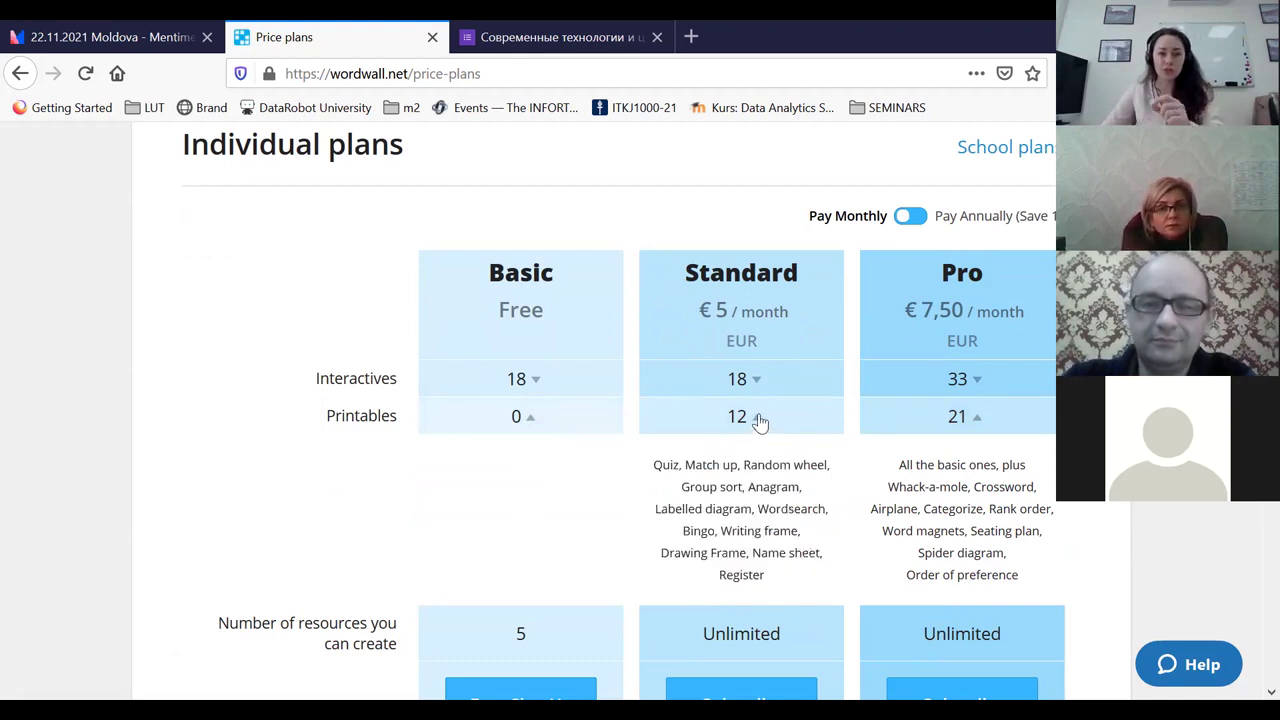
pyautogui.scroll(2, 527, 339)
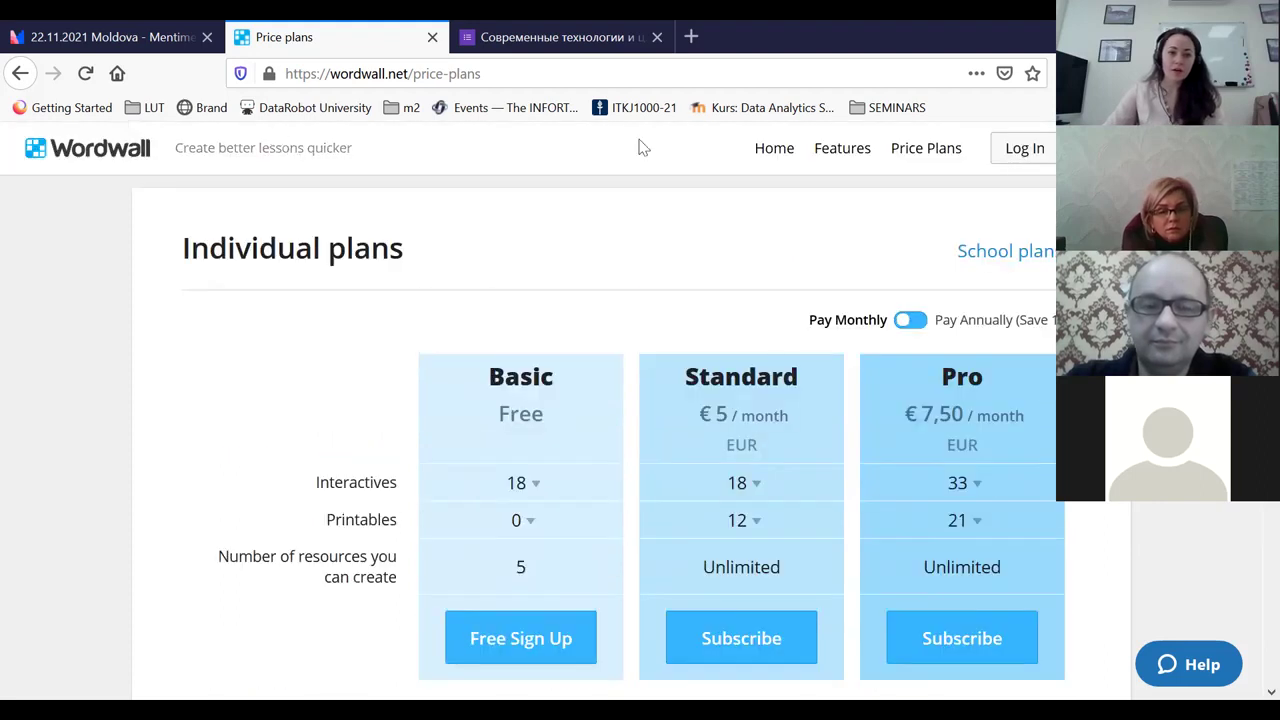
# Return to the Wordwall home page and look through its three-step introduction, template overview and language list
pyautogui.click(770, 152)
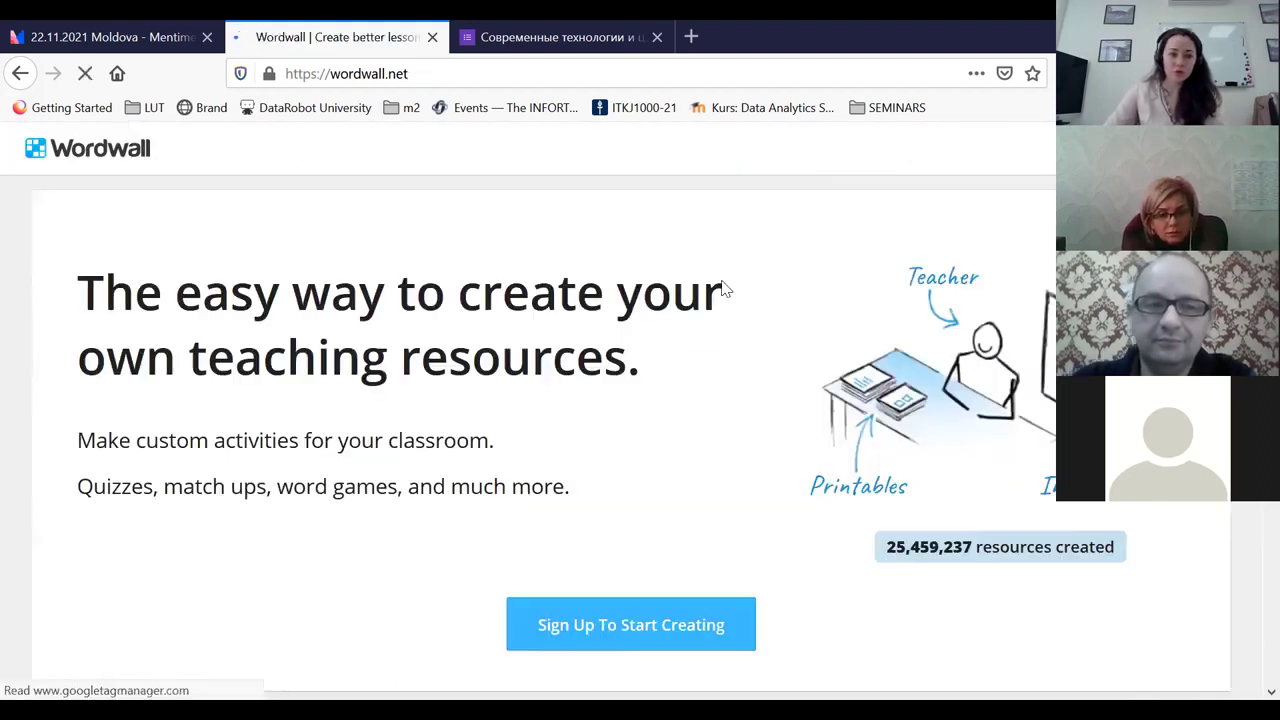
pyautogui.scroll(-10, 726, 286)
pyautogui.scroll(-8, 600, 397)
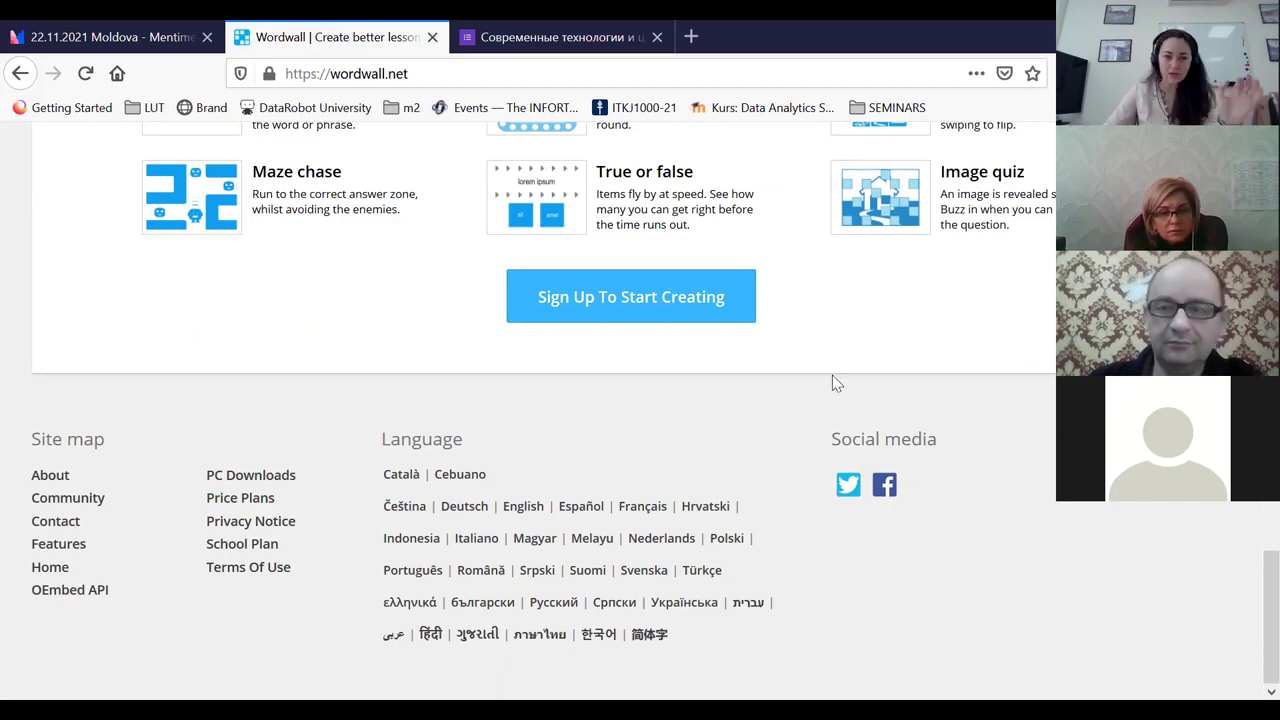
pyautogui.scroll(10, 780, 360)
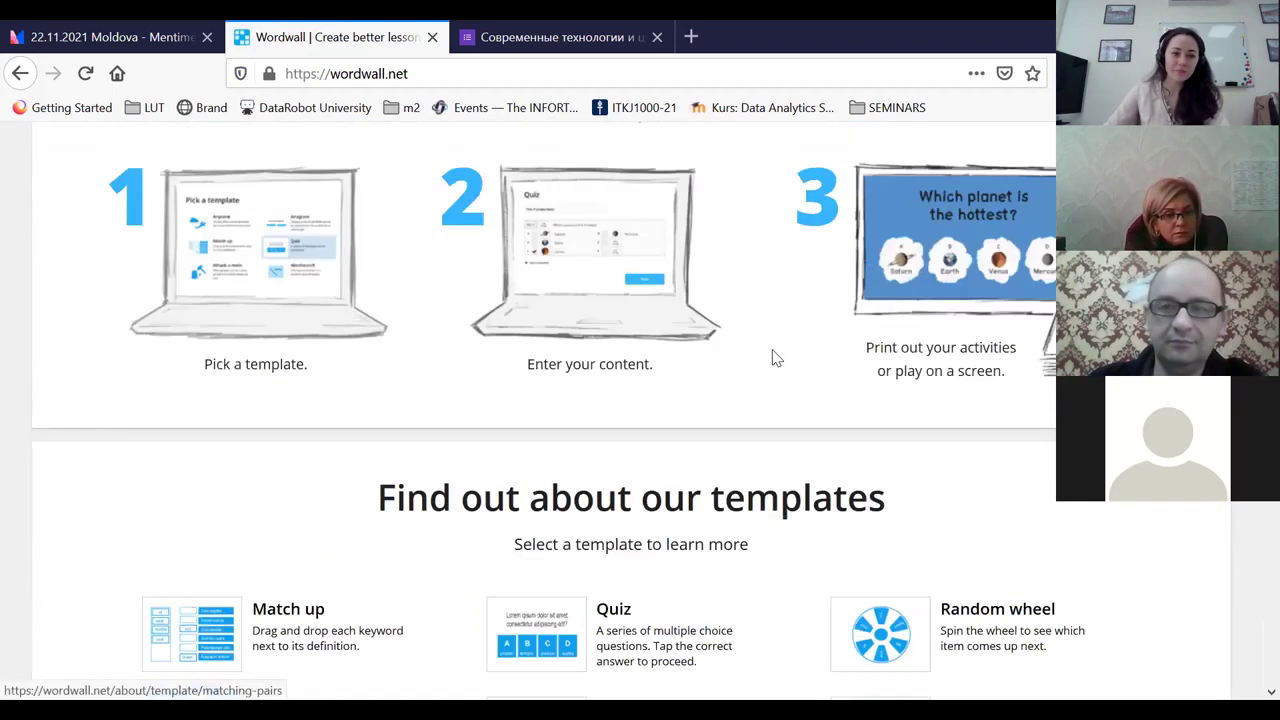
pyautogui.scroll(3, 773, 358)
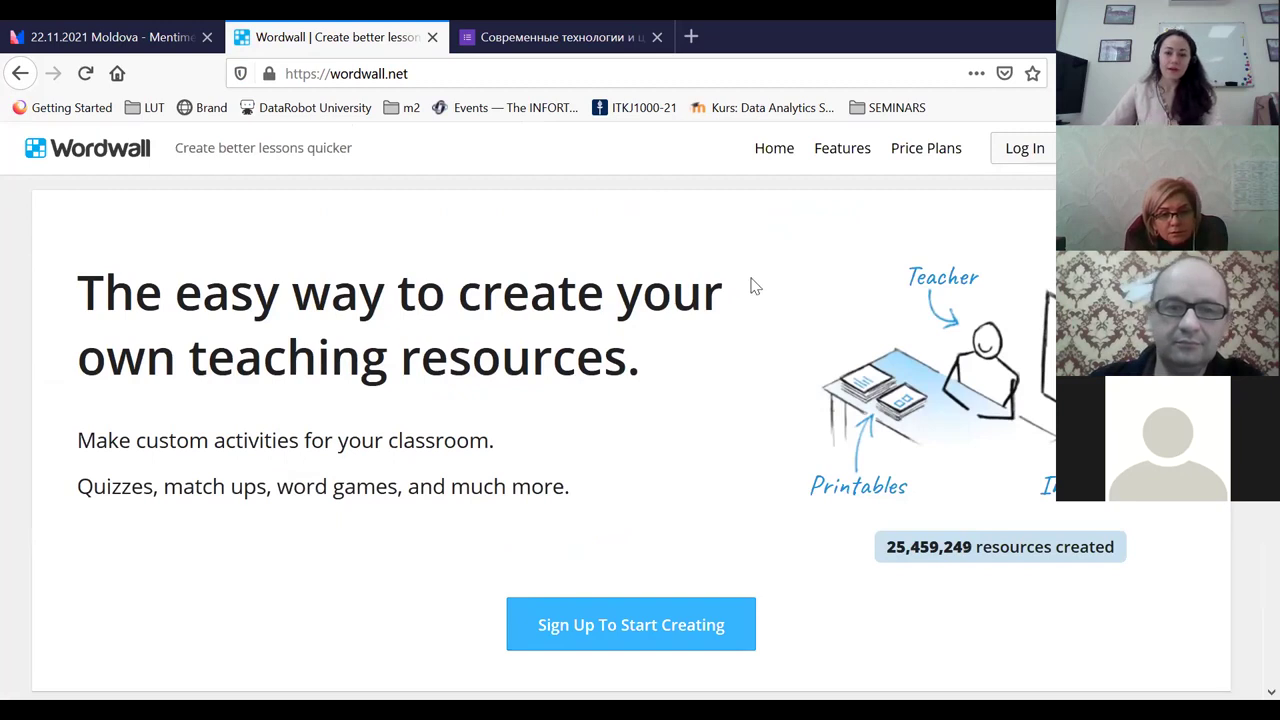
pyautogui.scroll(-4, 765, 280)
pyautogui.scroll(4, 786, 265)
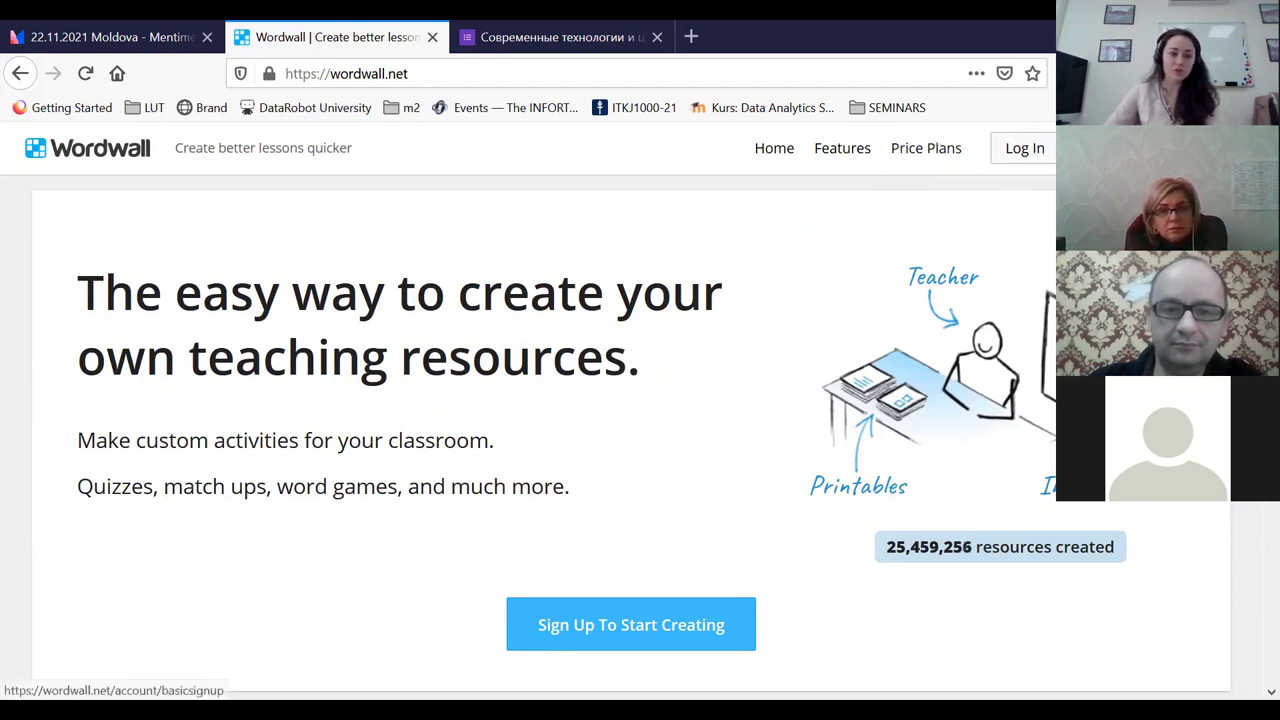
# Switch the site language to Русский and try to open the sign-up page for a basic account
pyautogui.click(1225, 148)
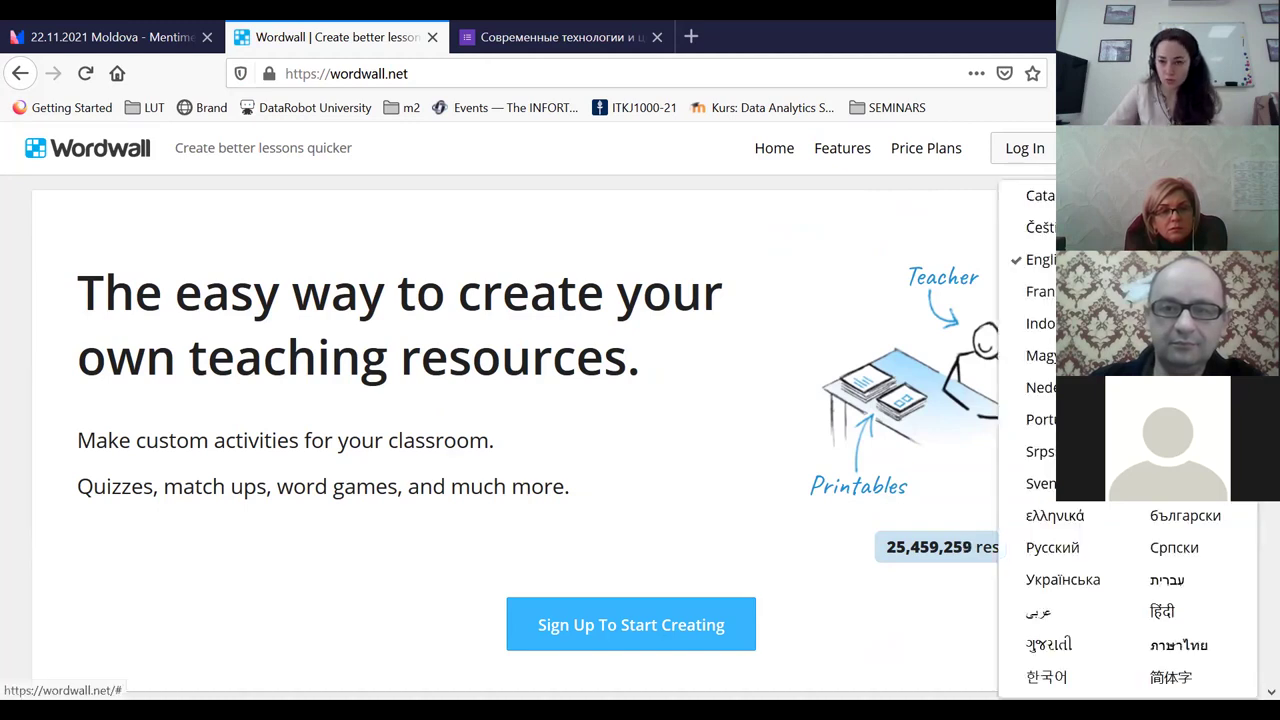
pyautogui.click(1022, 546)
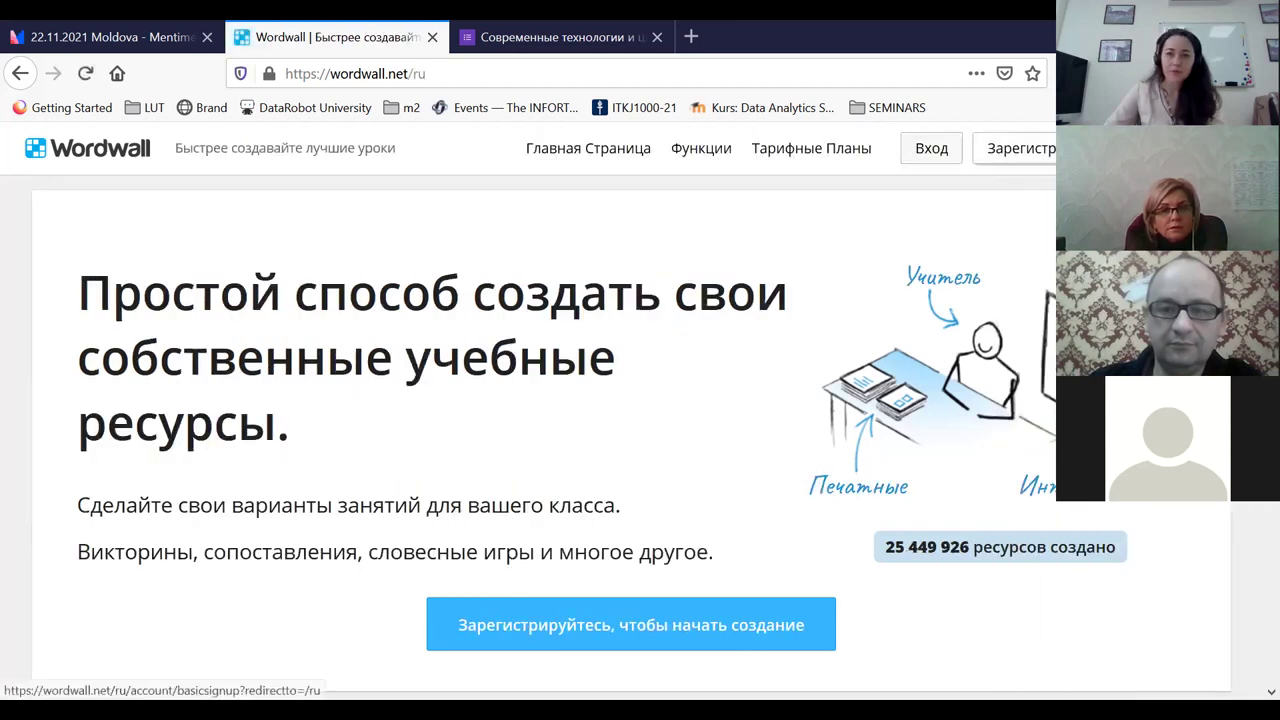
pyautogui.click(1025, 148)
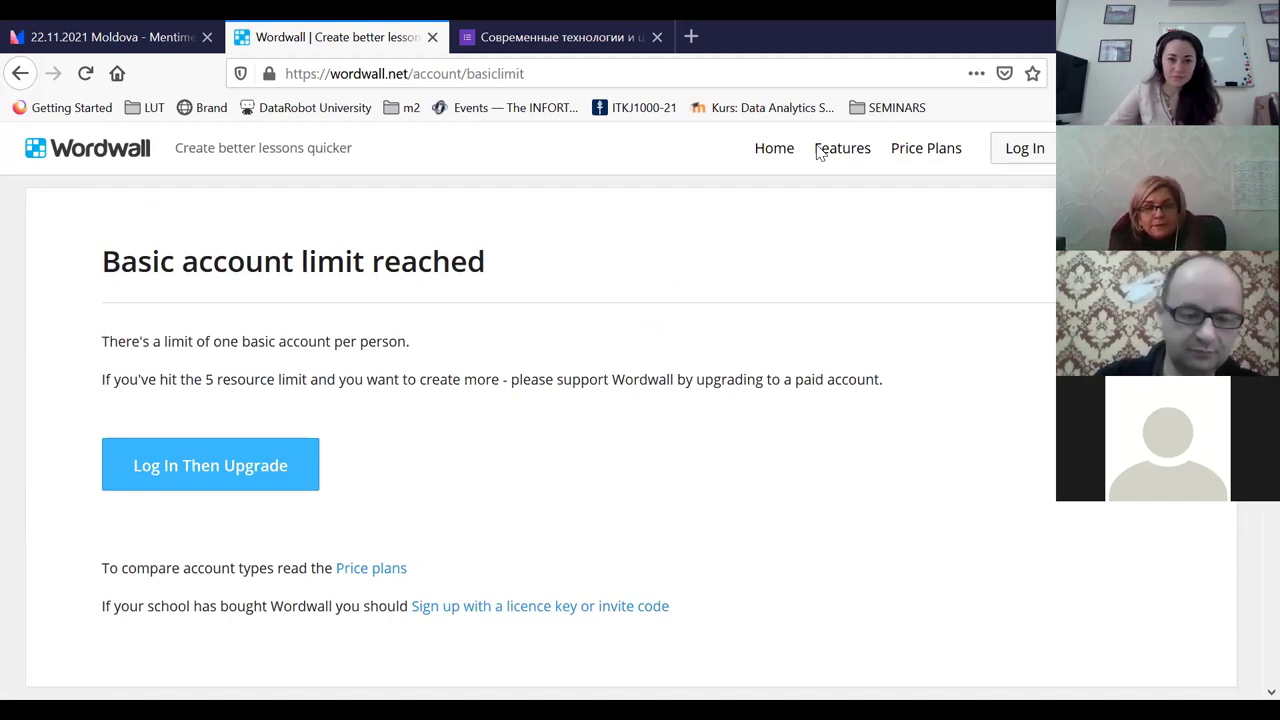
# Log in to Wordwall through Google, choosing the second personal account in the account list
pyautogui.click(1030, 155)
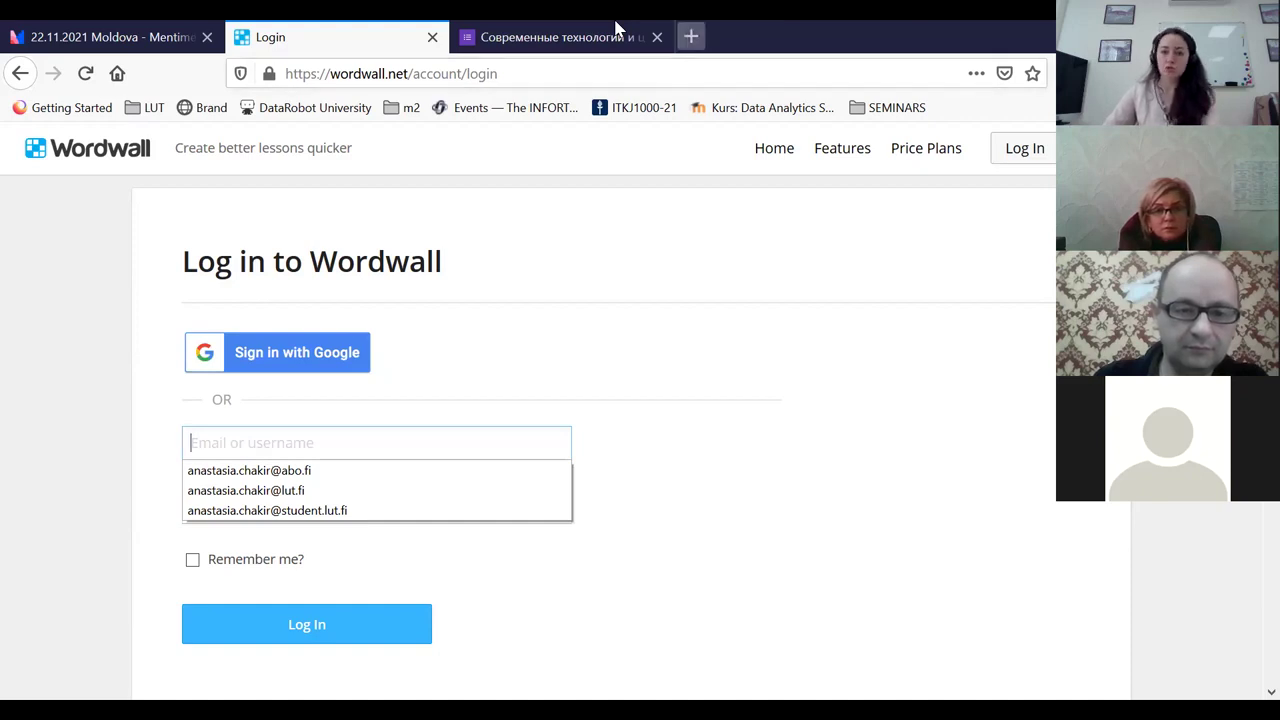
pyautogui.click(287, 370)
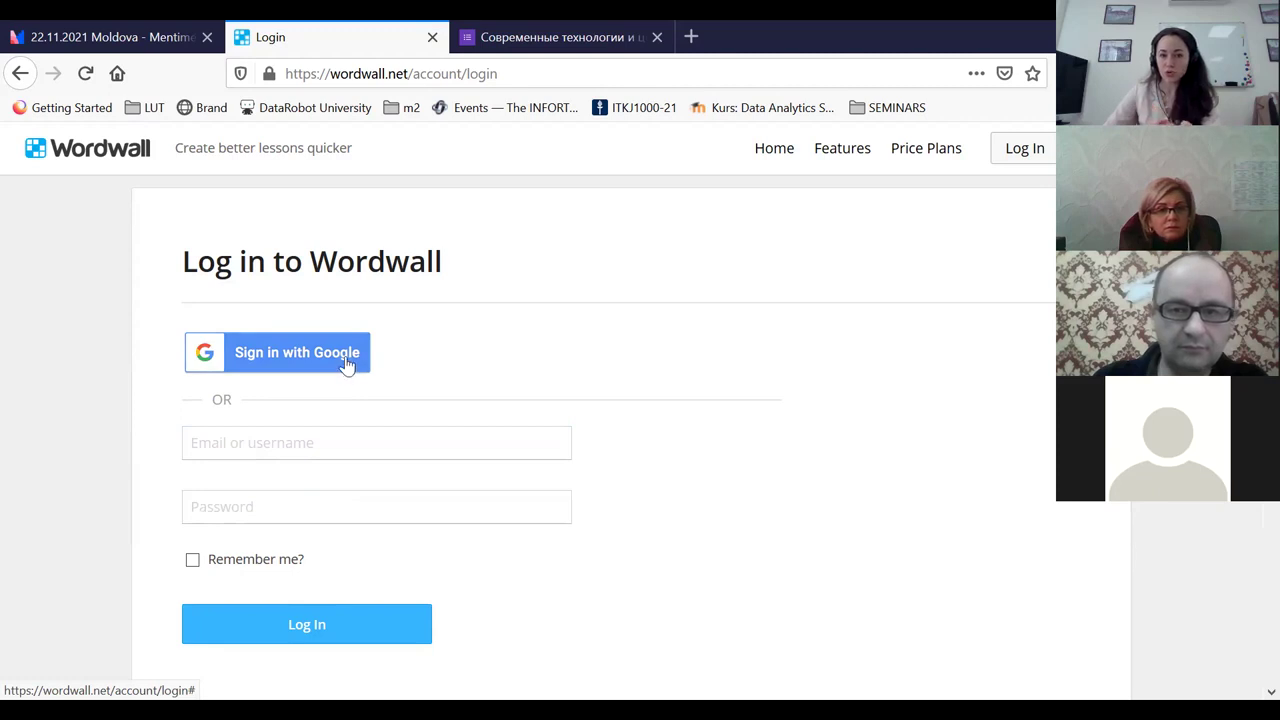
pyautogui.click(345, 366)
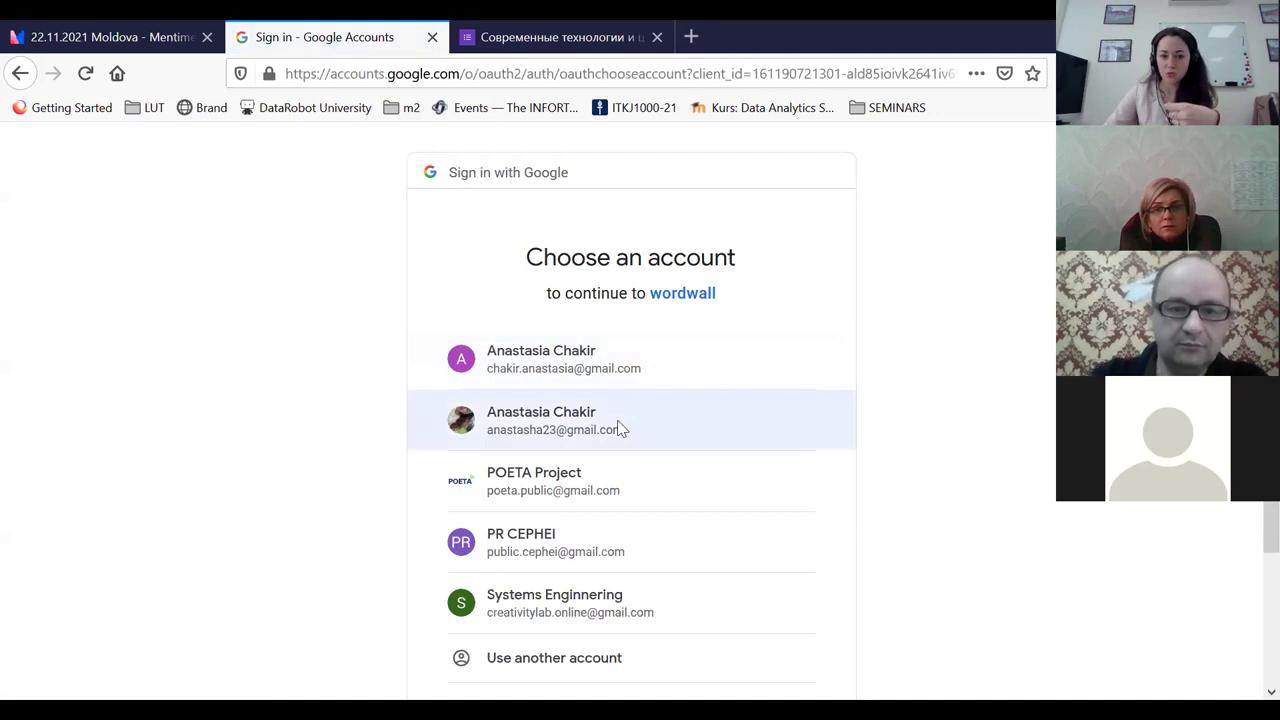
pyautogui.click(620, 431)
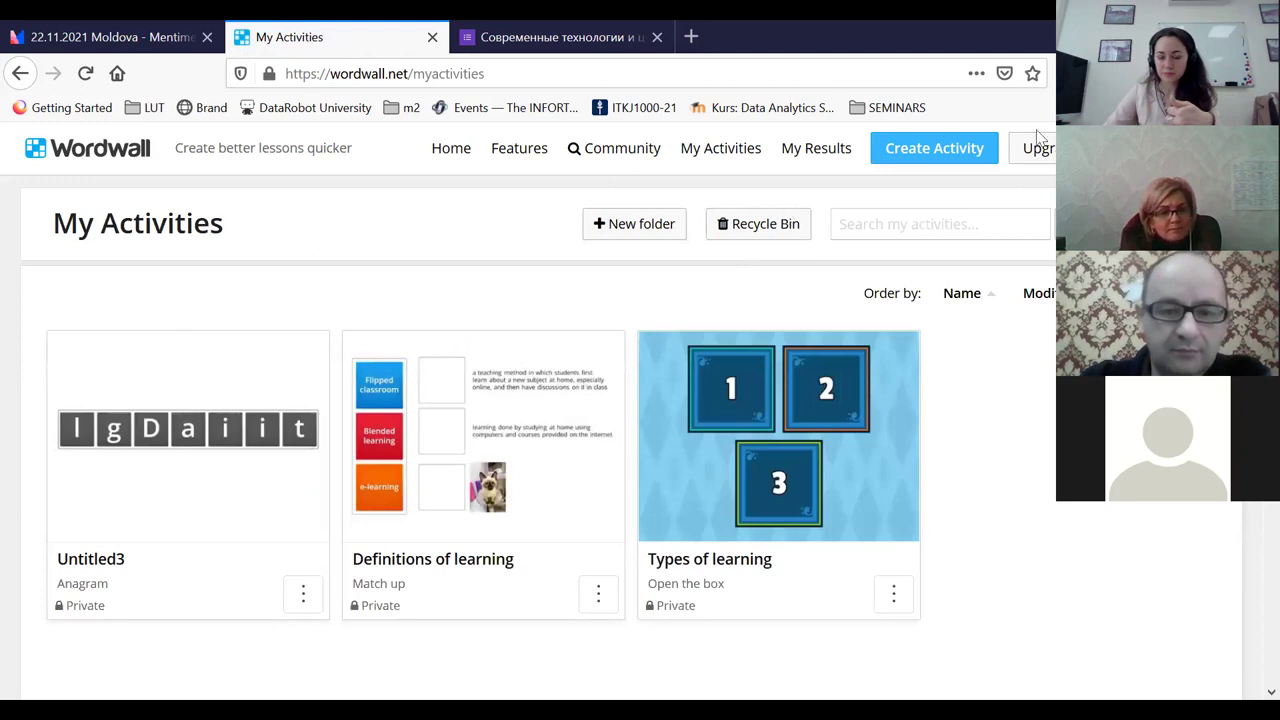
# Start a new activity based on the Random wheel template
pyautogui.click(912, 158)
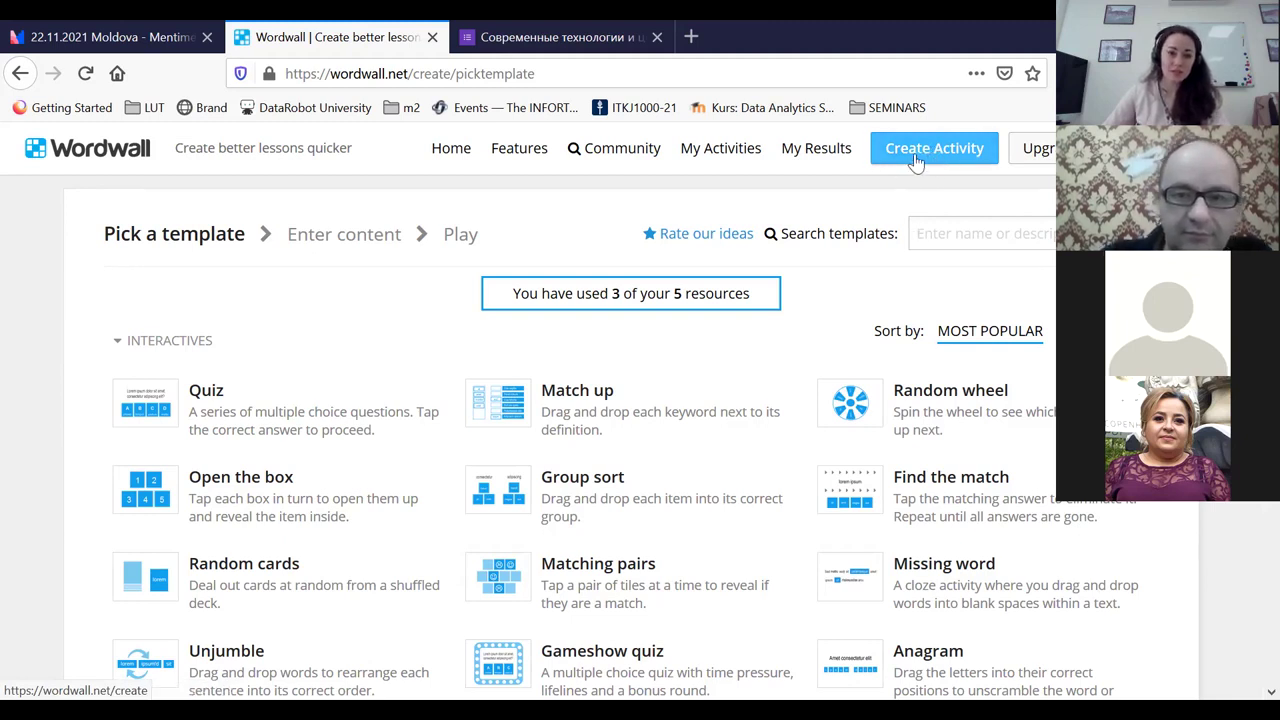
pyautogui.scroll(-3, 790, 314)
pyautogui.scroll(1, 368, 136)
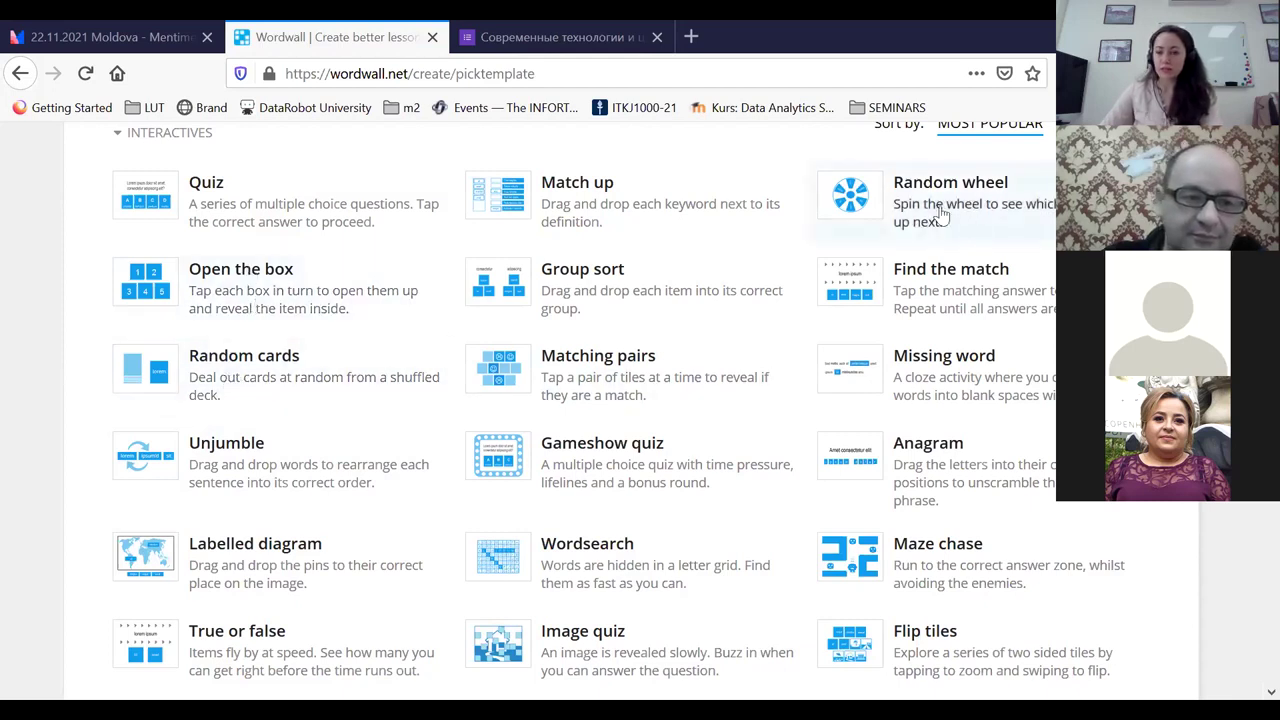
pyautogui.scroll(3, 929, 215)
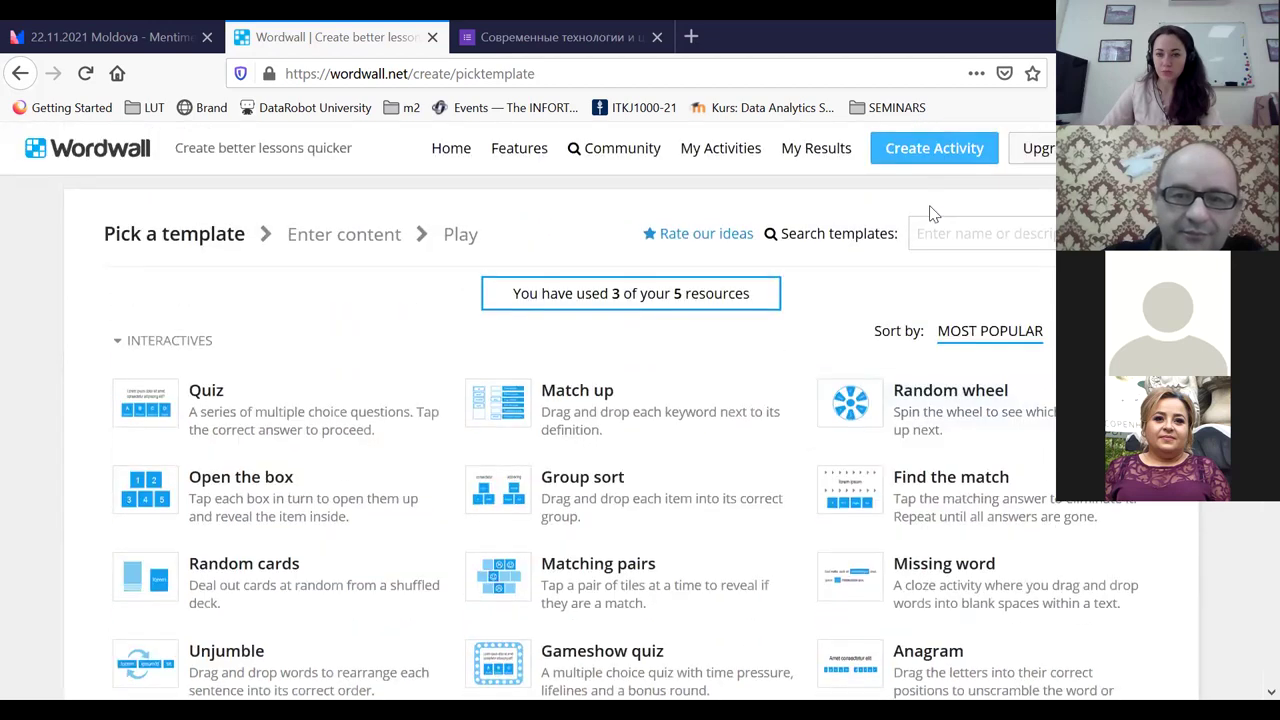
pyautogui.scroll(-2, 933, 226)
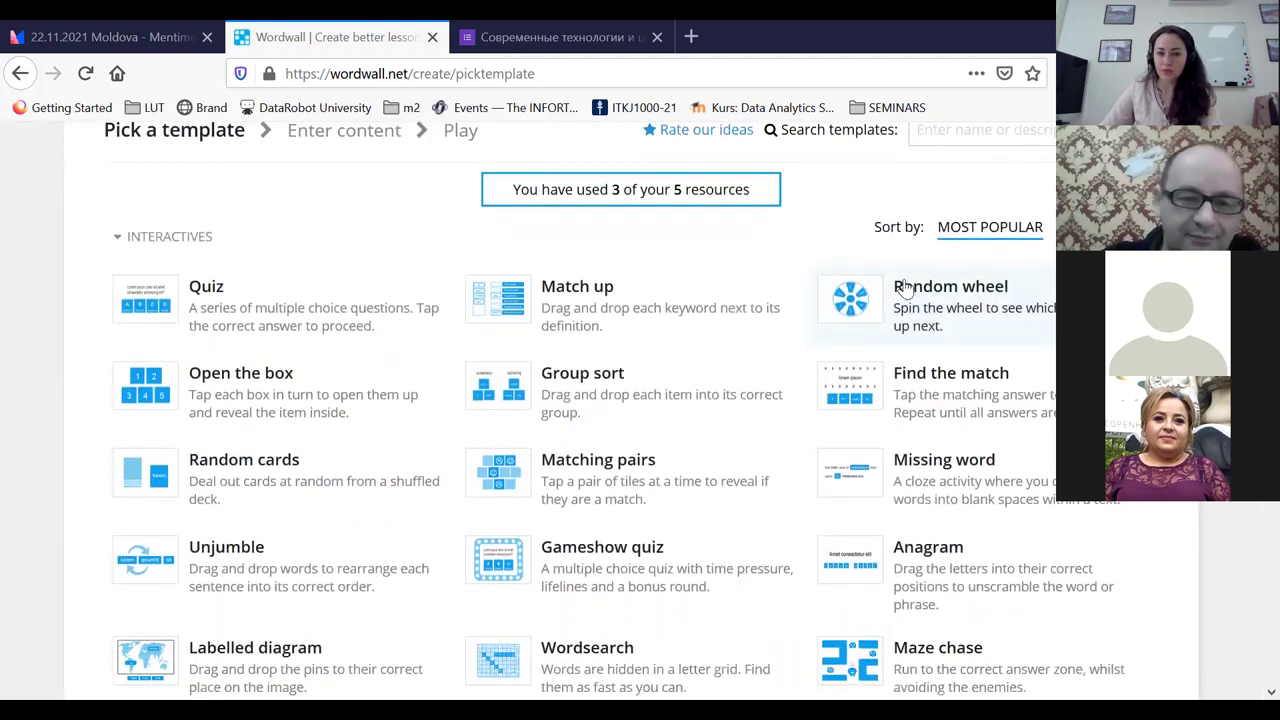
pyautogui.click(913, 286)
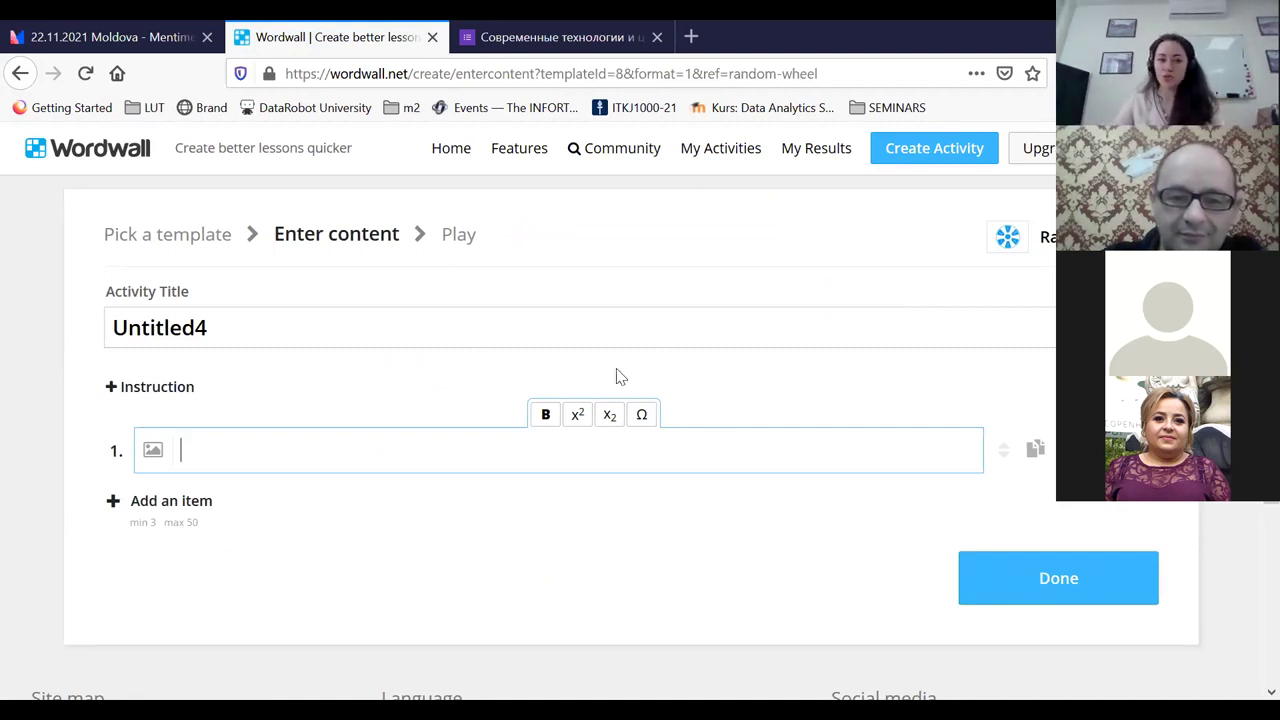
# Set the activity title to "Methods of teaching"
pyautogui.moveTo(283, 325); pyautogui.dragTo(72, 336)
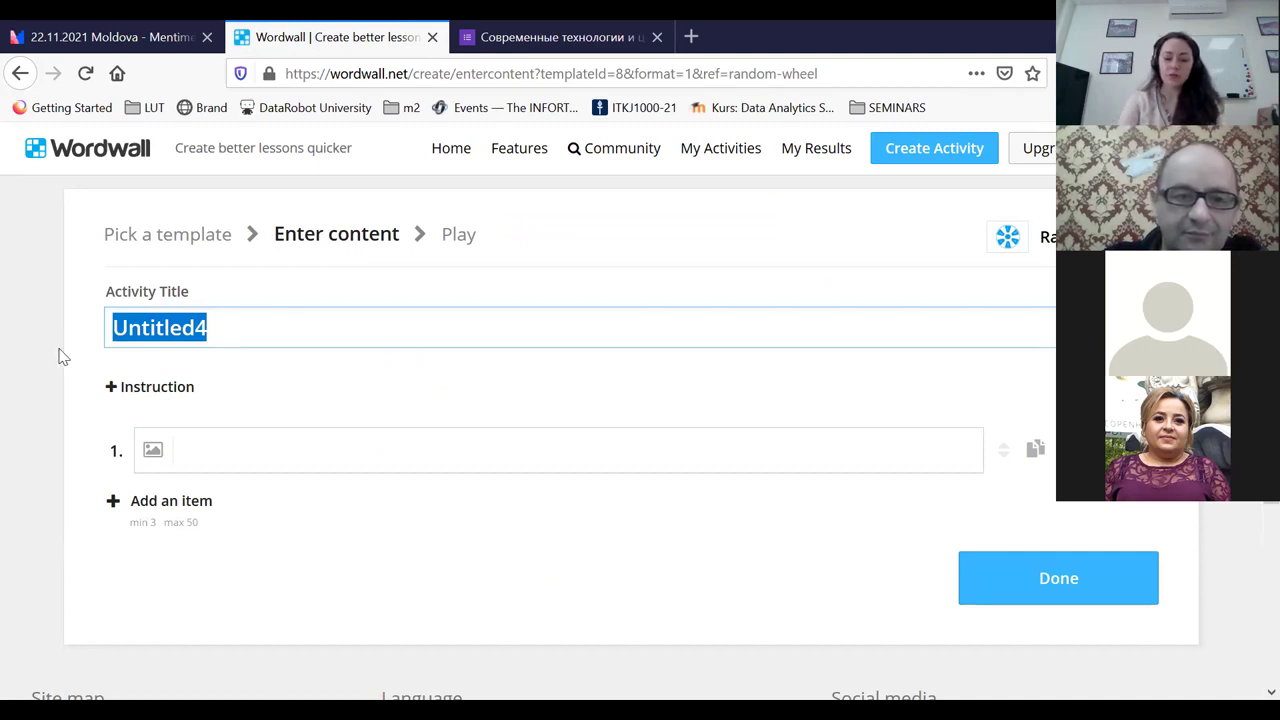
pyautogui.write('Method')
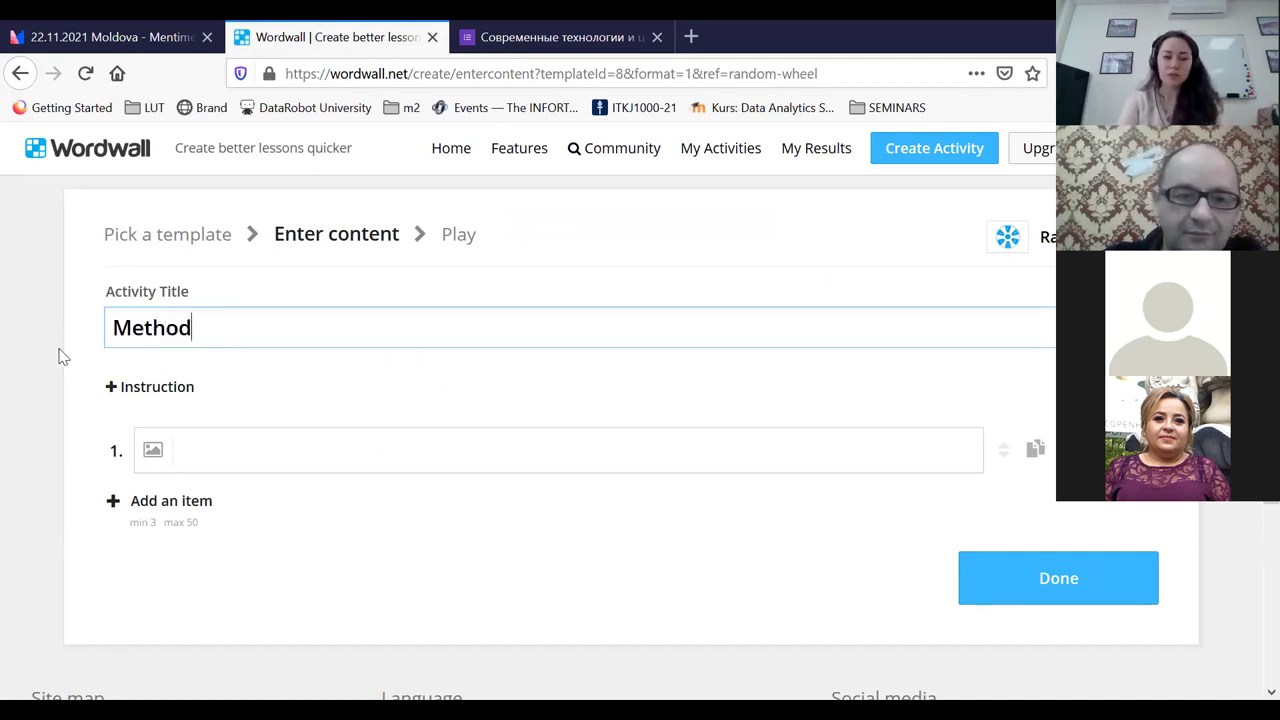
pyautogui.write('s of teaching')
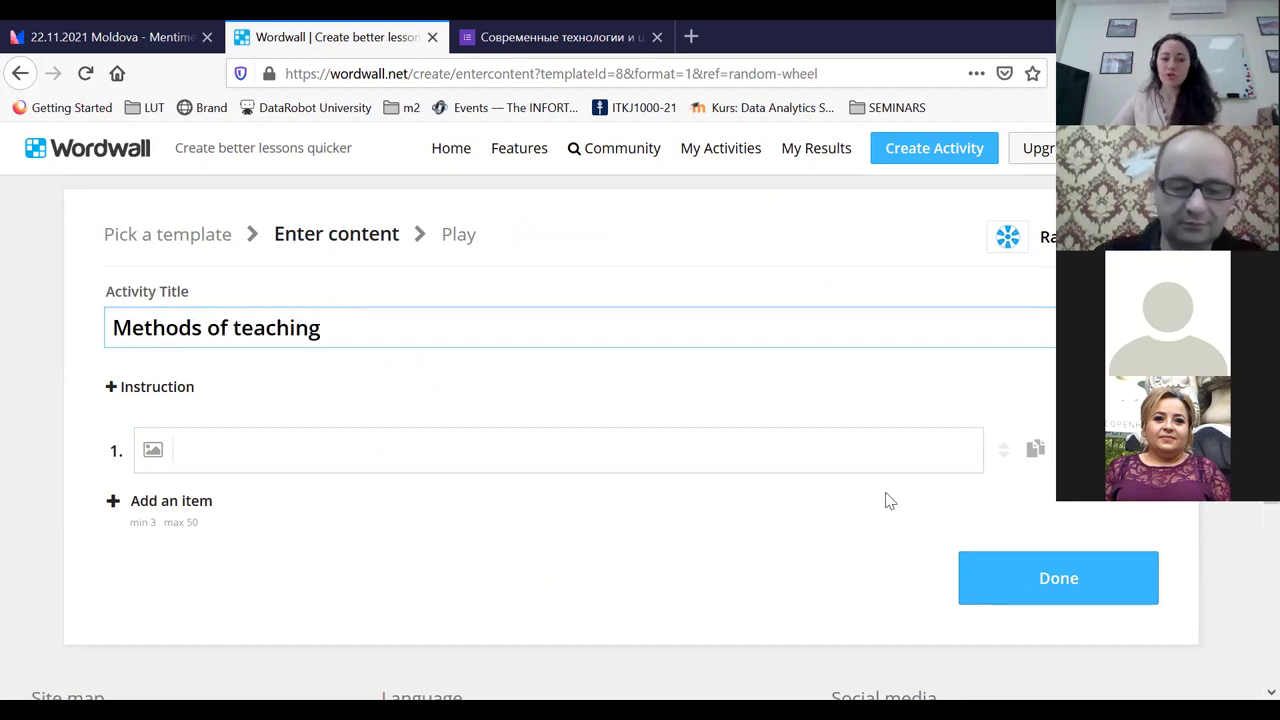
# Enter "Digital" as the first wheel item and add a second item reading "blended learning"
pyautogui.click(350, 444)
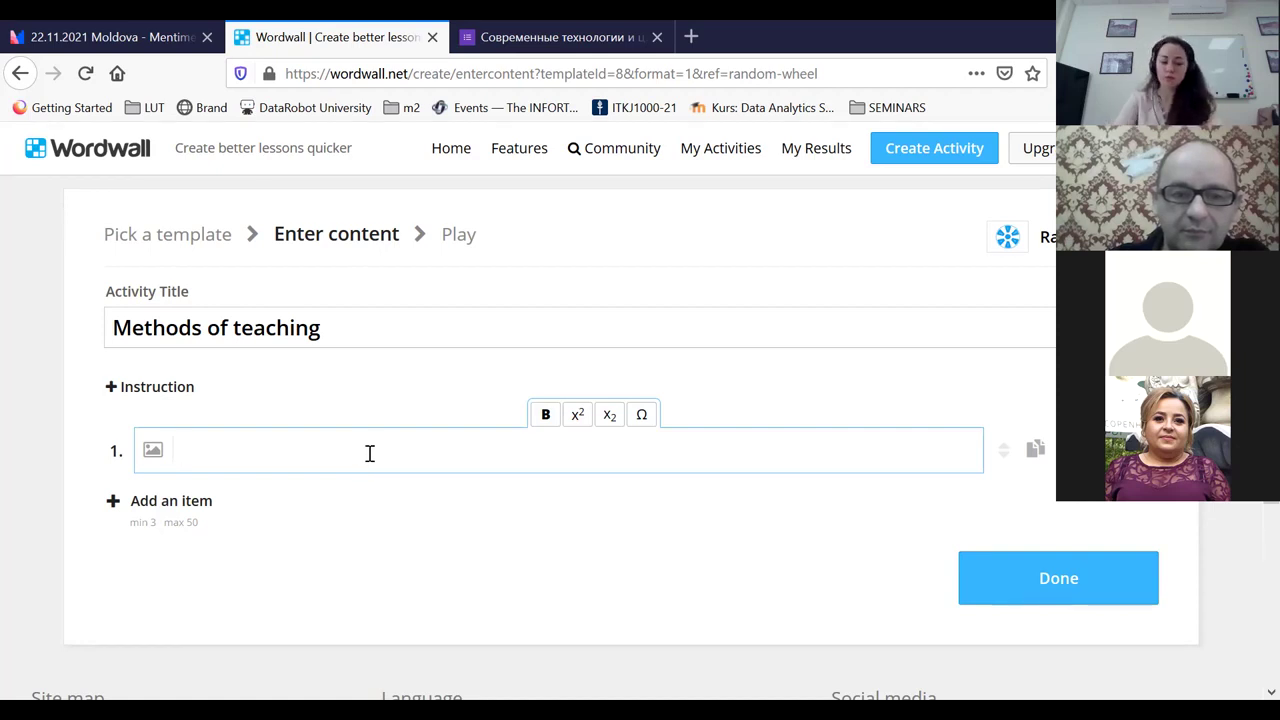
pyautogui.write('Digital')
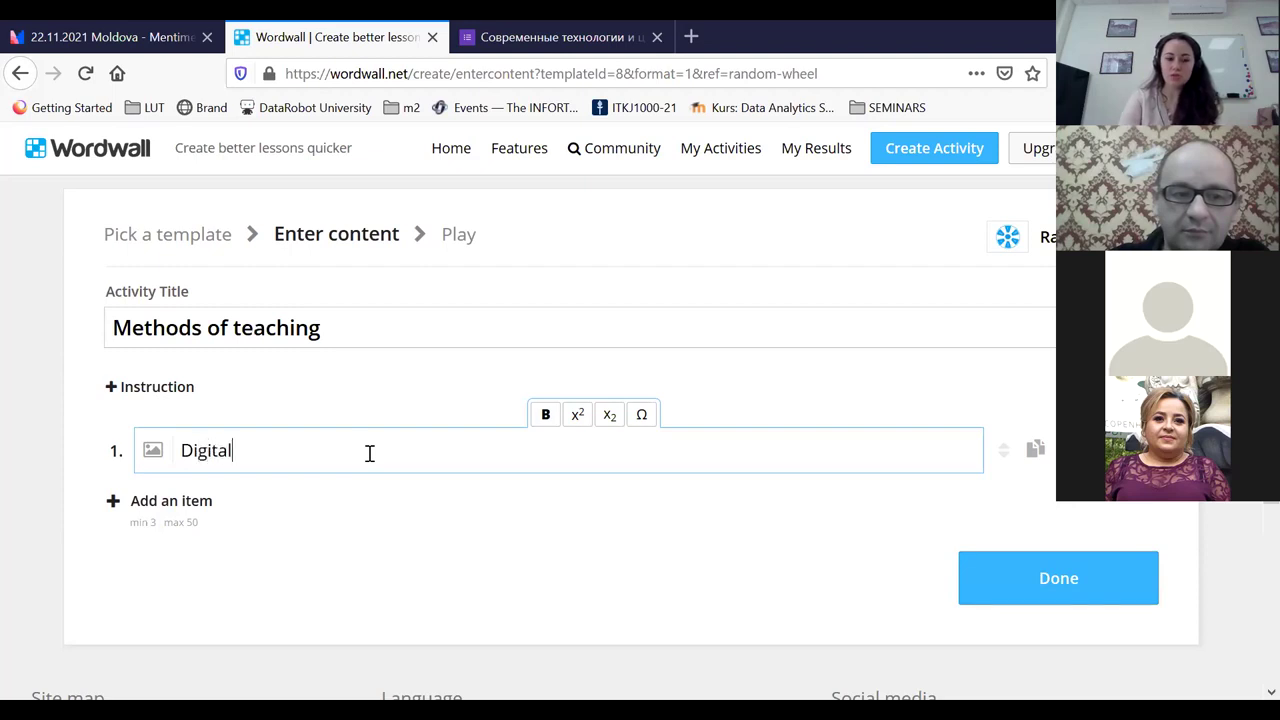
pyautogui.click(136, 500)
pyautogui.write('bleaned')
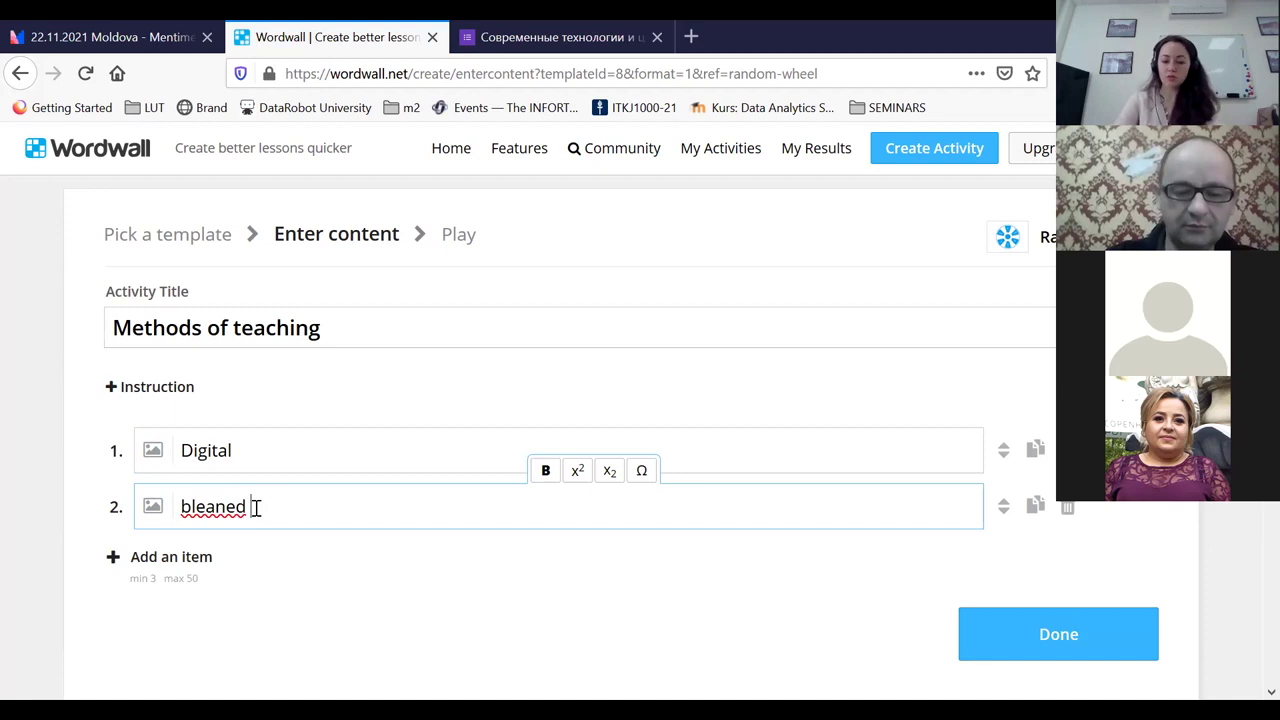
pyautogui.press('BackSpace')
pyautogui.press('BackSpace')
pyautogui.press('BackSpace')
pyautogui.press('BackSpace')
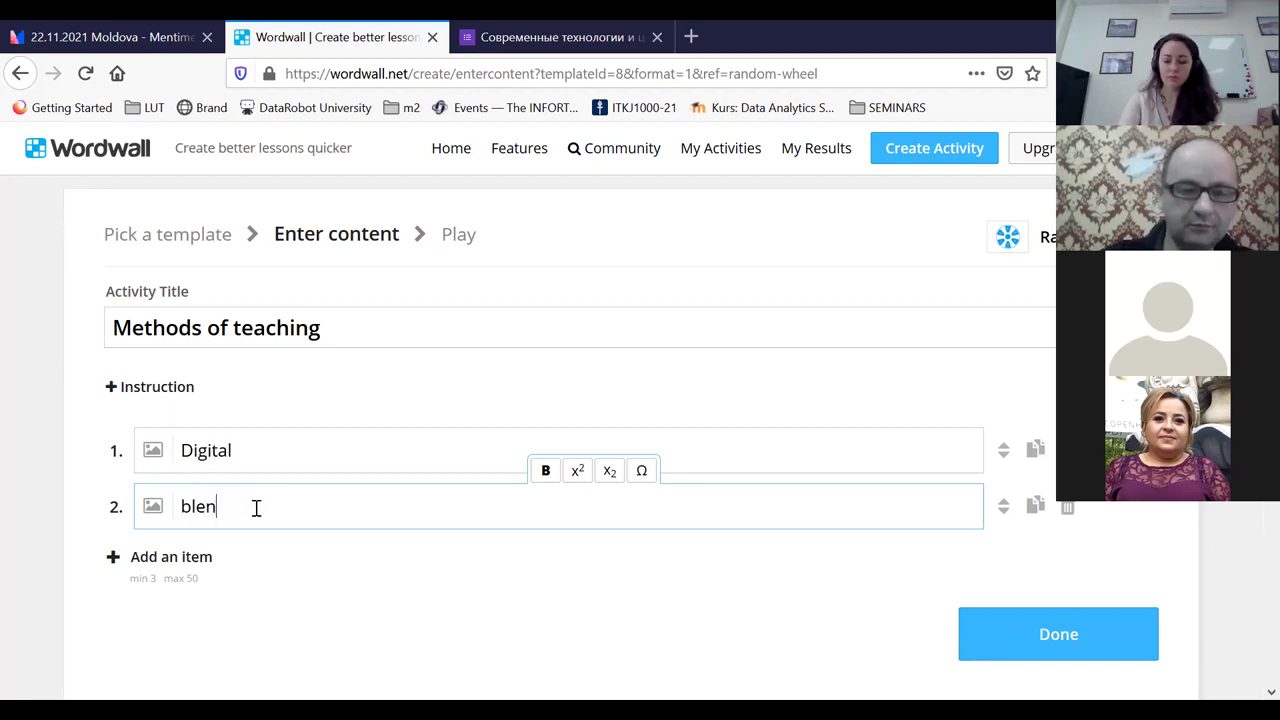
pyautogui.write('nded learning')
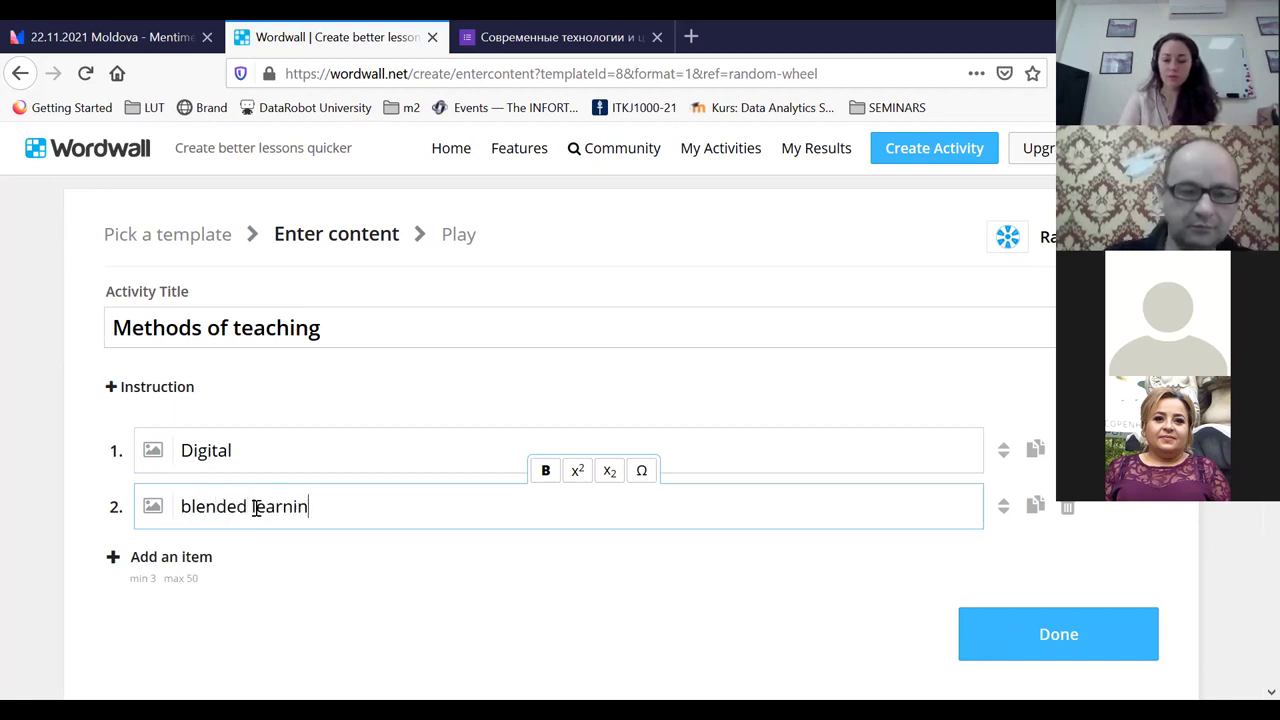
# Add a third item reading "flipped classroom" and finish creating the wheel activity
pyautogui.click(194, 557)
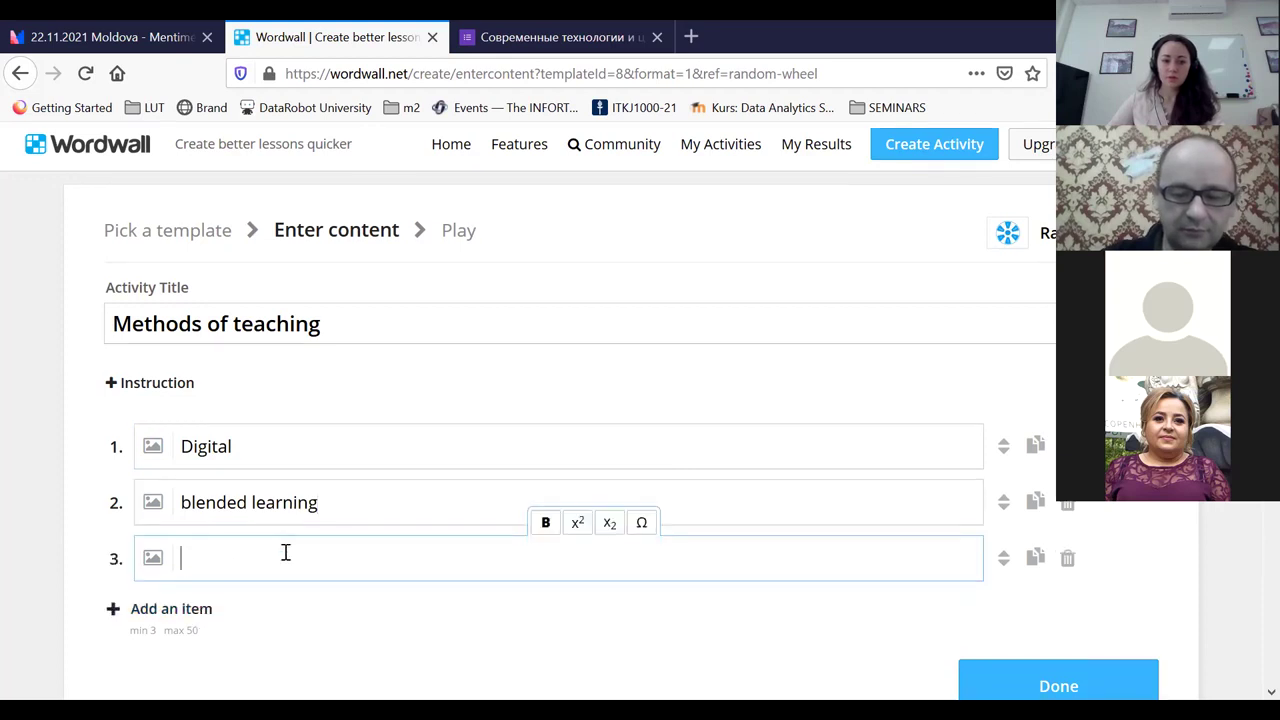
pyautogui.write('flipped classroom')
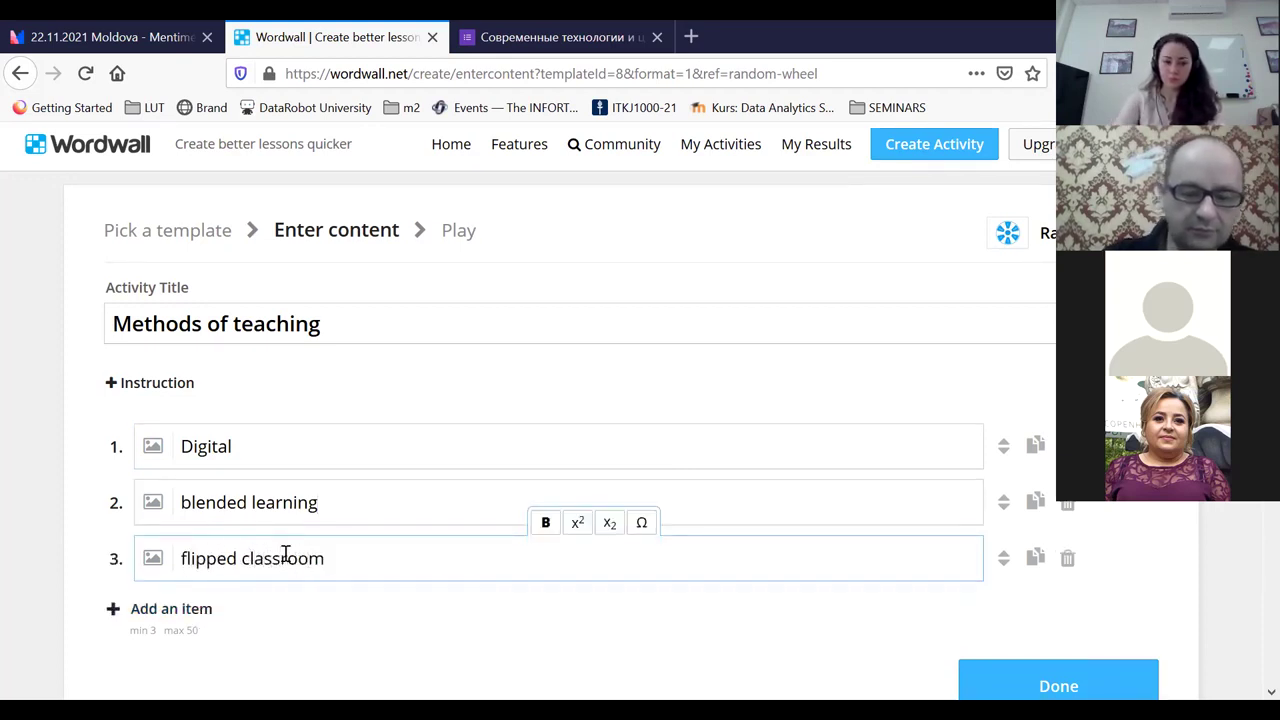
pyautogui.scroll(-2, 308, 582)
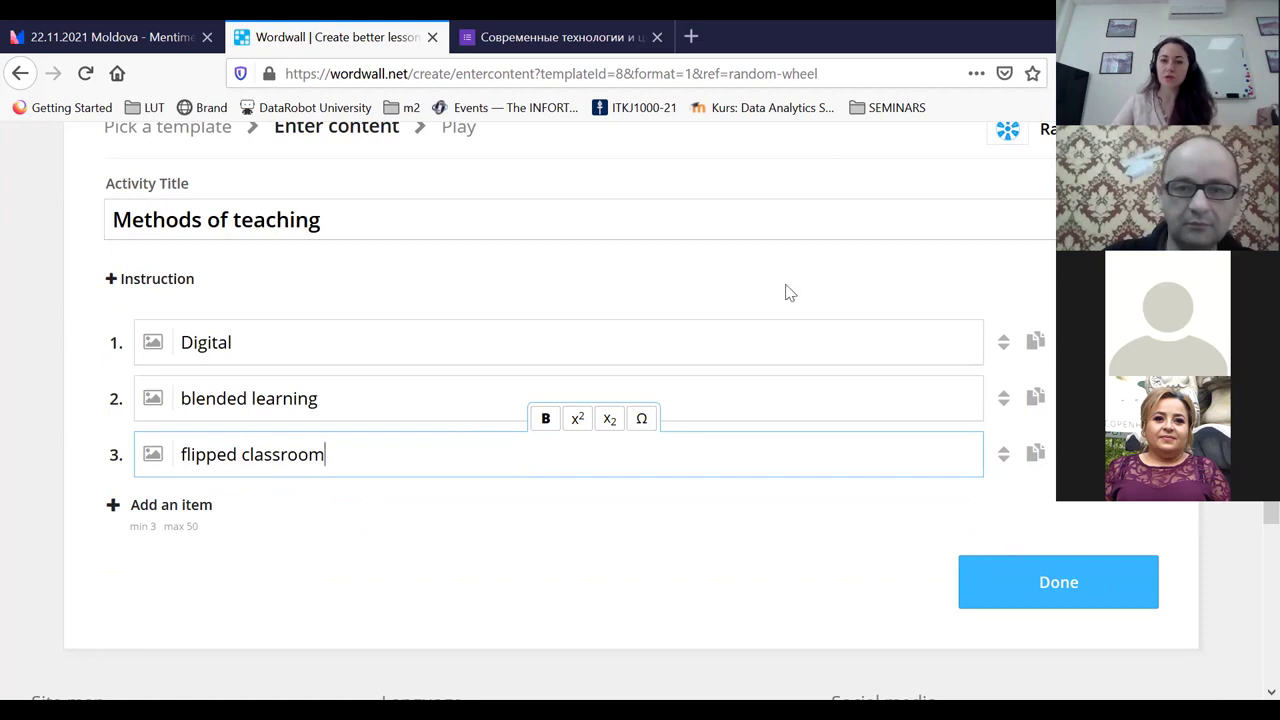
pyautogui.scroll(-2, 474, 531)
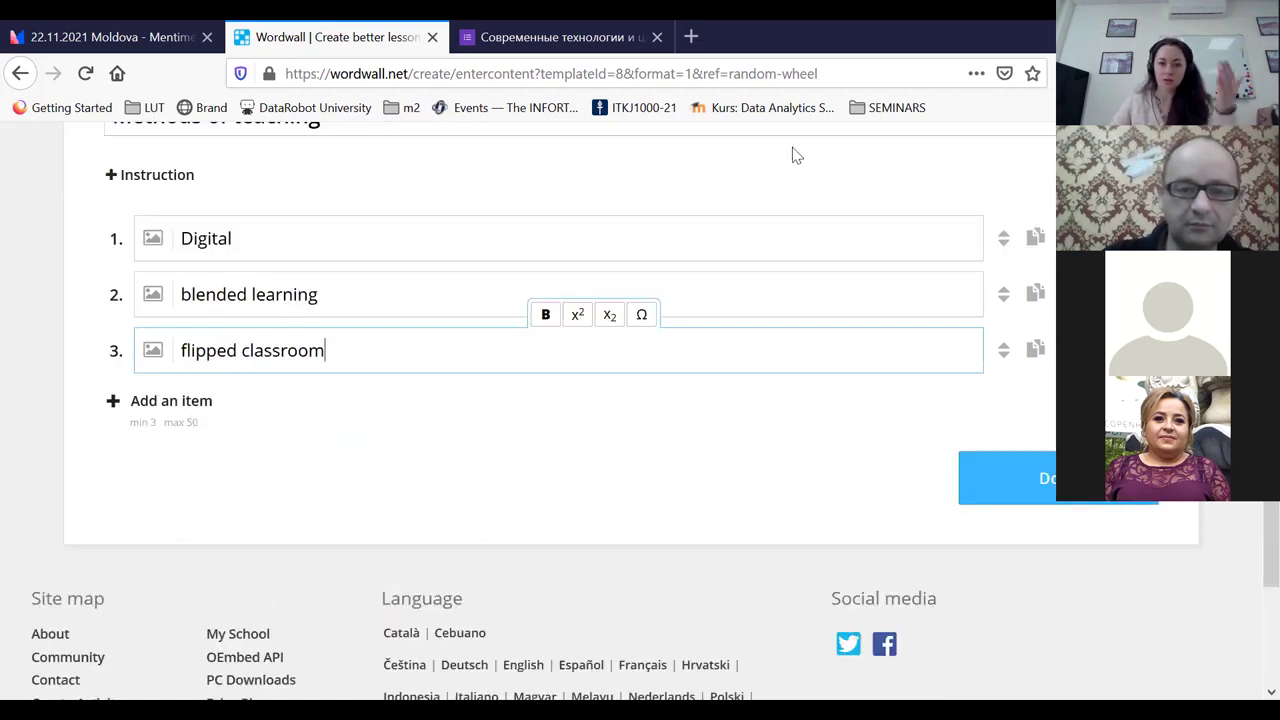
pyautogui.click(1038, 484)
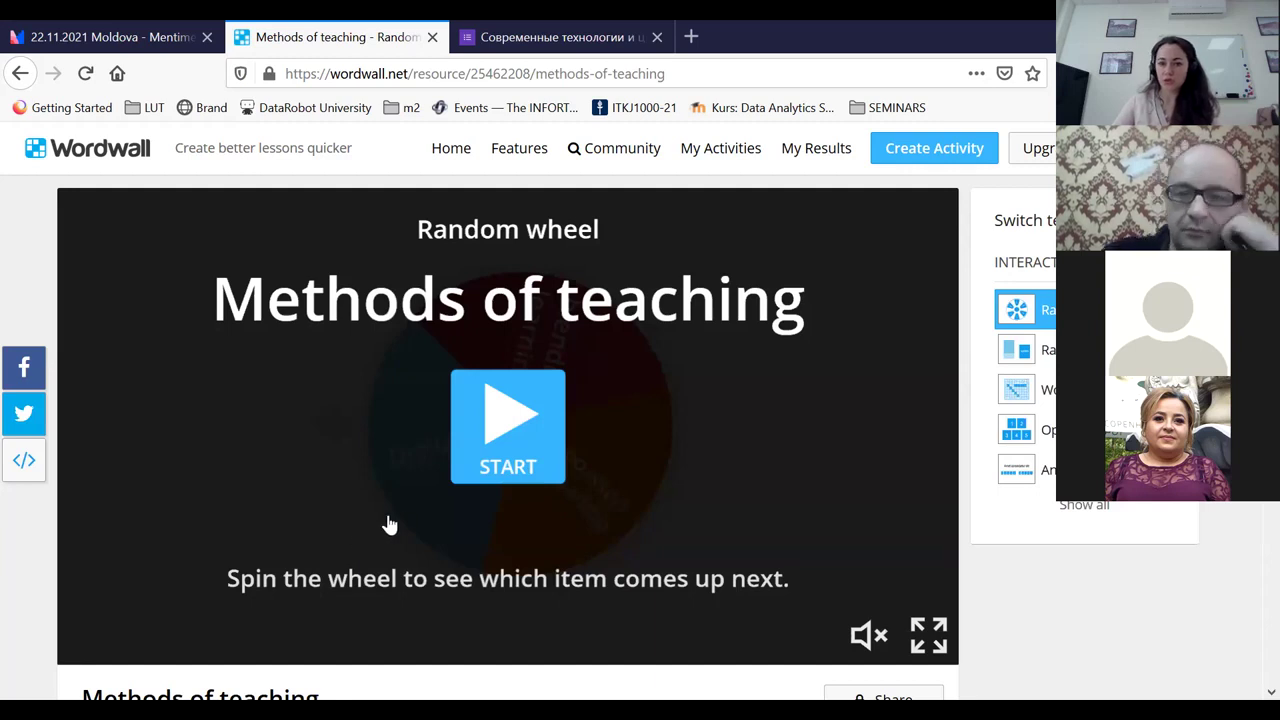
# Start the Random wheel activity, spin the wheel, and eliminate the item it lands on
pyautogui.click(496, 428)
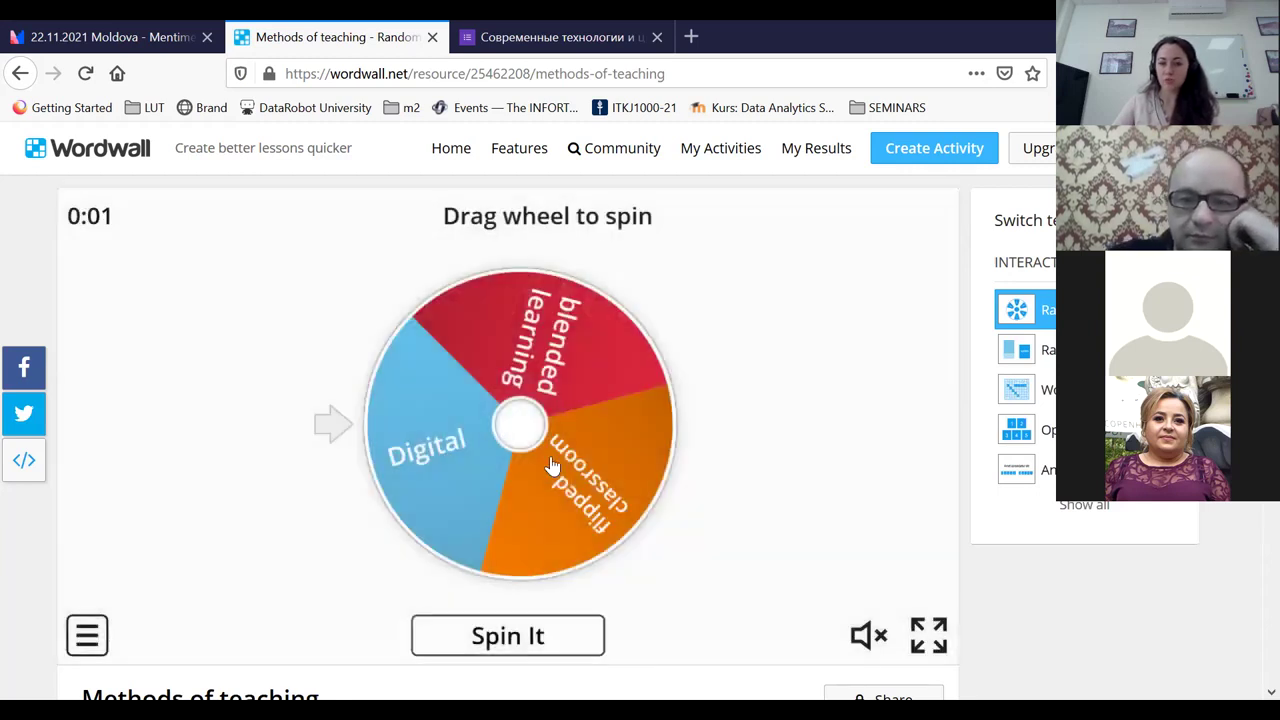
pyautogui.moveTo(541, 340); pyautogui.dragTo(463, 620)
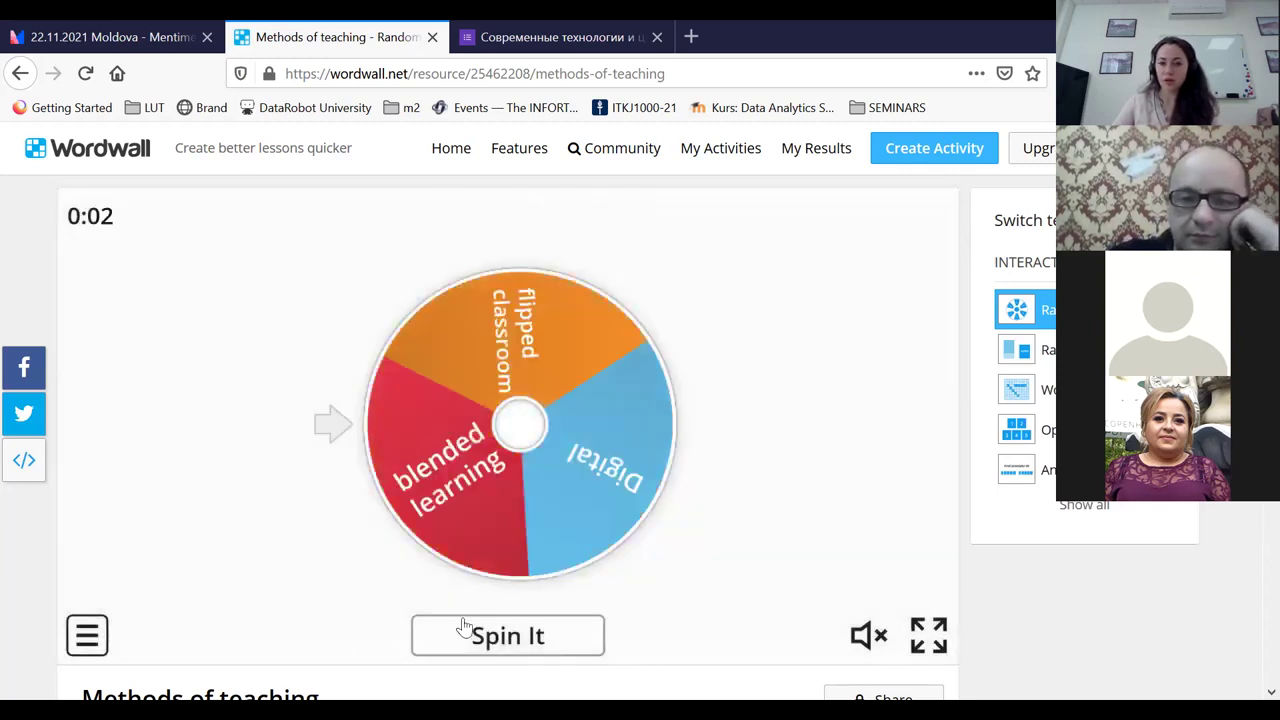
pyautogui.click(551, 640)
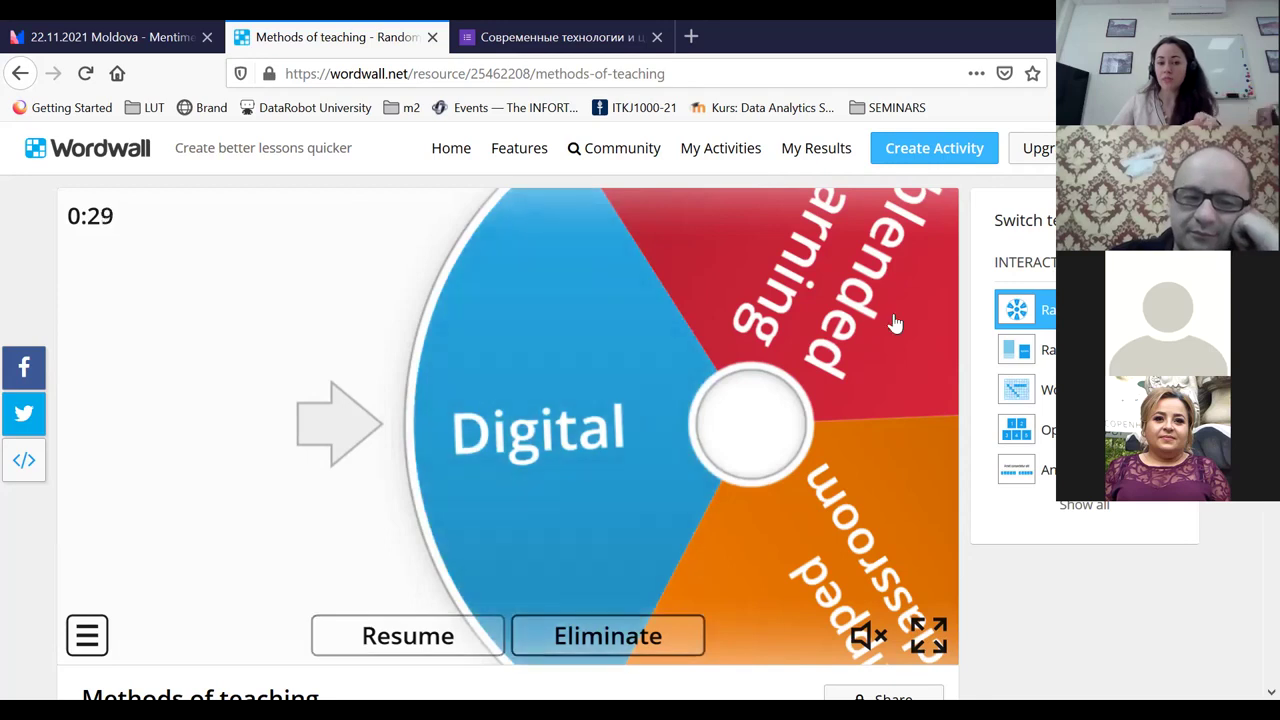
pyautogui.press('Return')
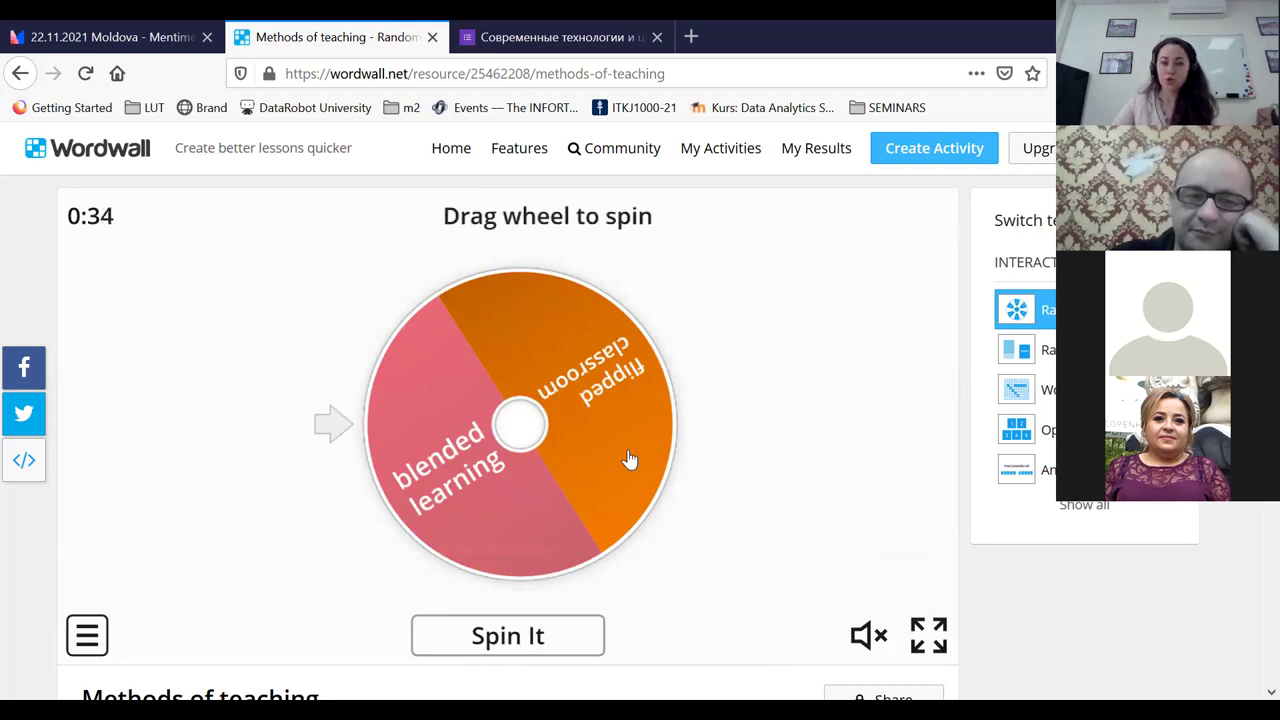
# Edit the activity's content by adding a fourth item with the orange cat picture found through an image search for "cat"
pyautogui.scroll(-2, 622, 463)
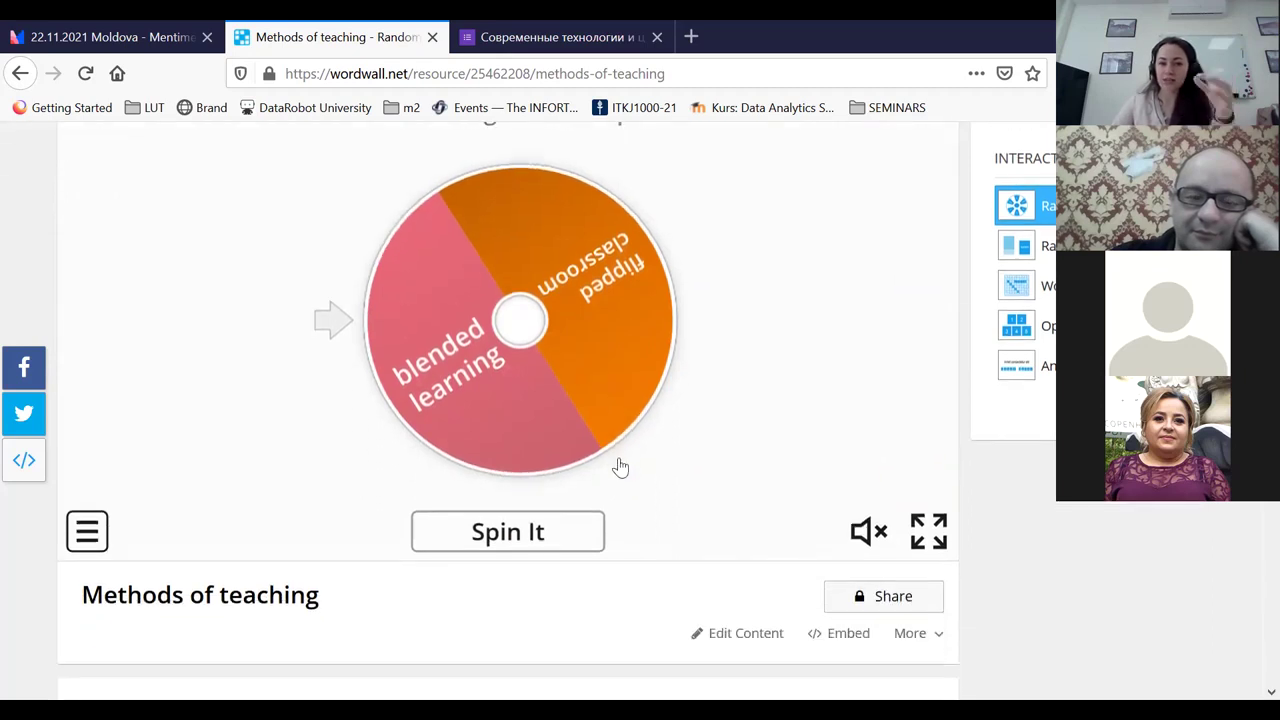
pyautogui.click(733, 637)
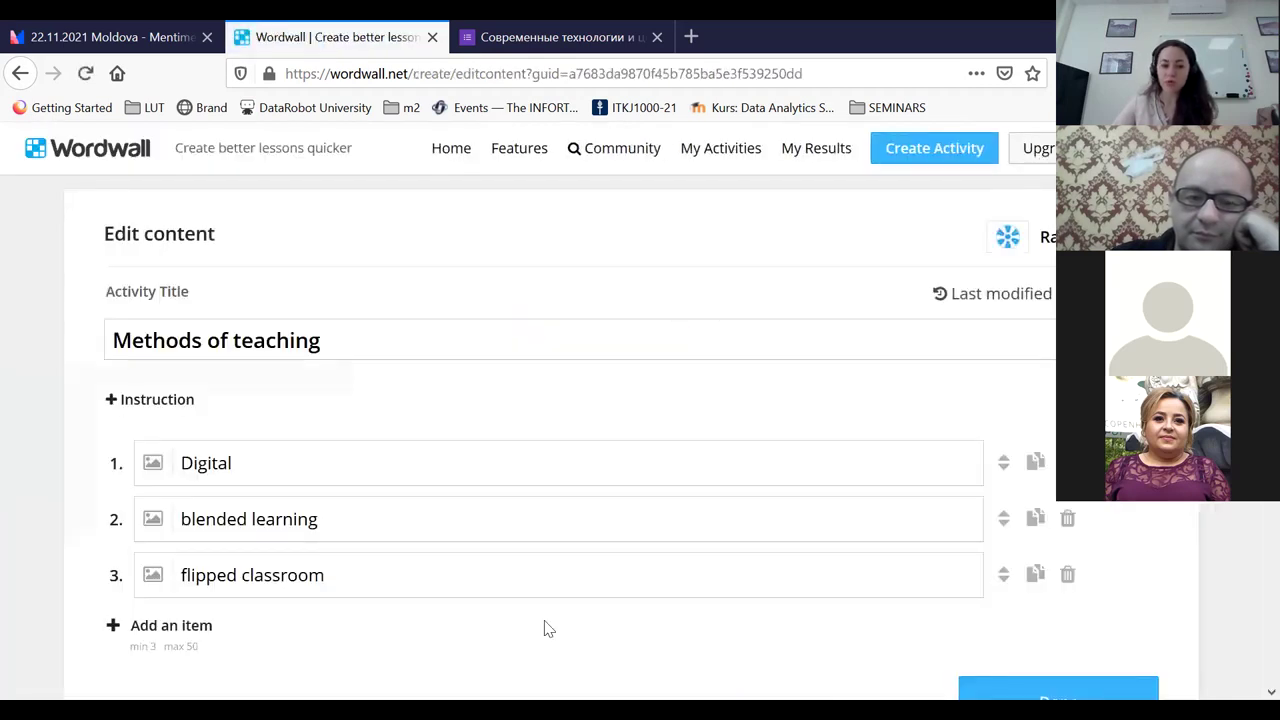
pyautogui.scroll(-4, 171, 528)
pyautogui.click(115, 418)
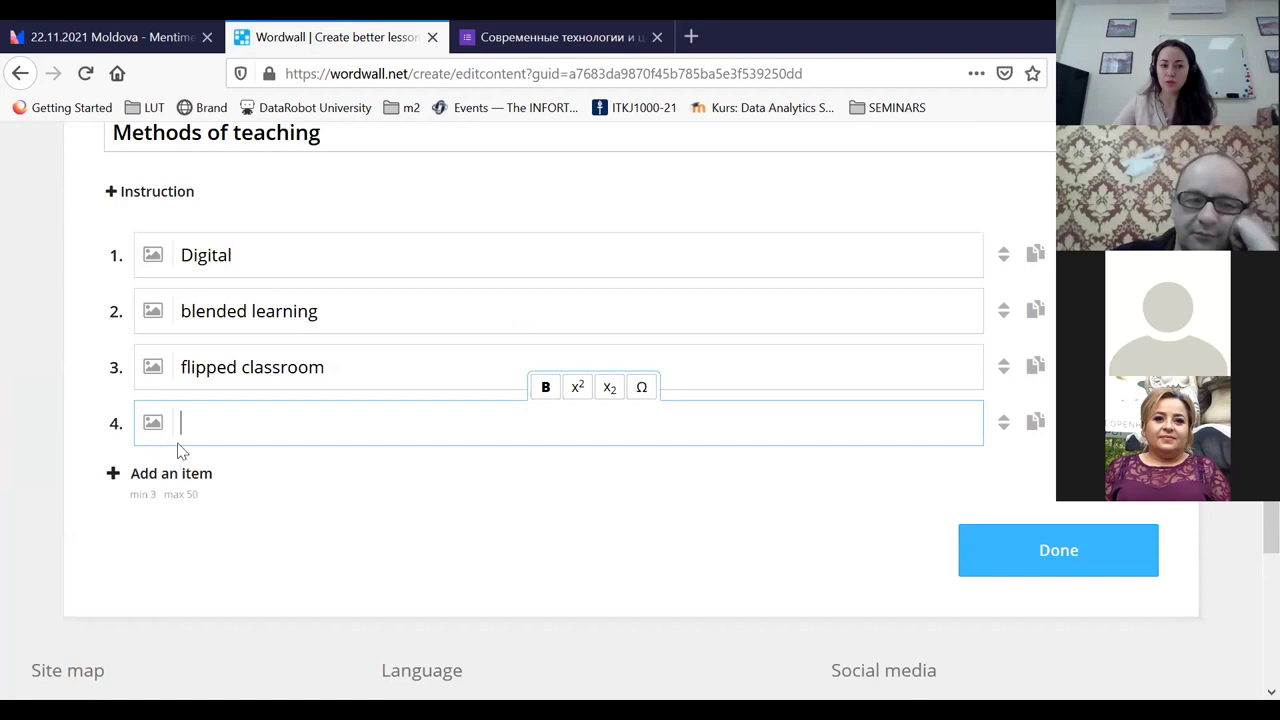
pyautogui.click(155, 428)
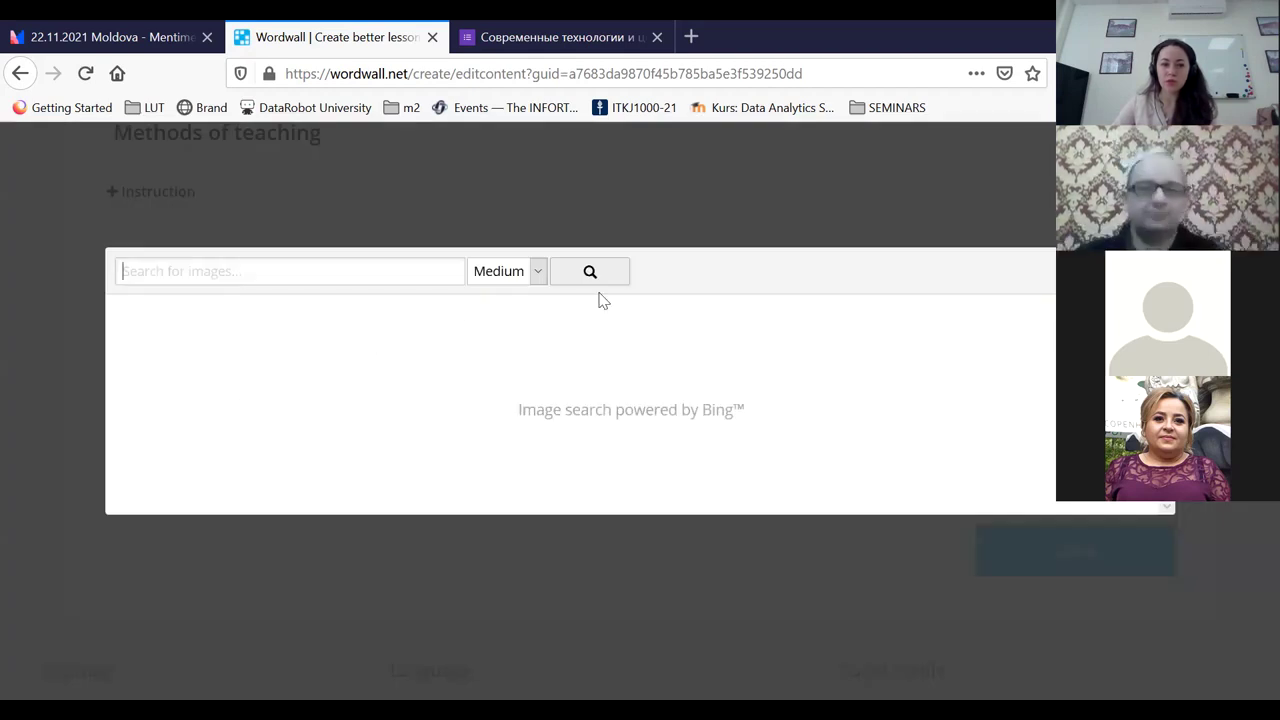
pyautogui.click(263, 281)
pyautogui.write('cat')
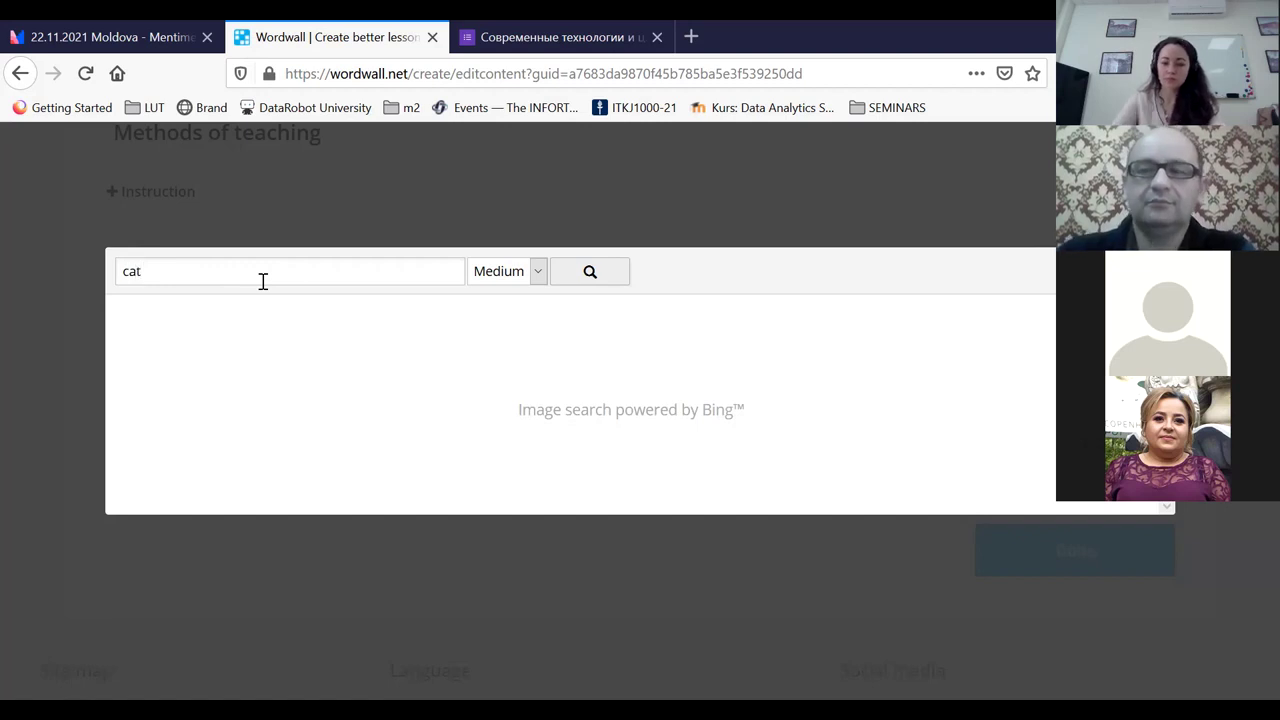
pyautogui.press('Return')
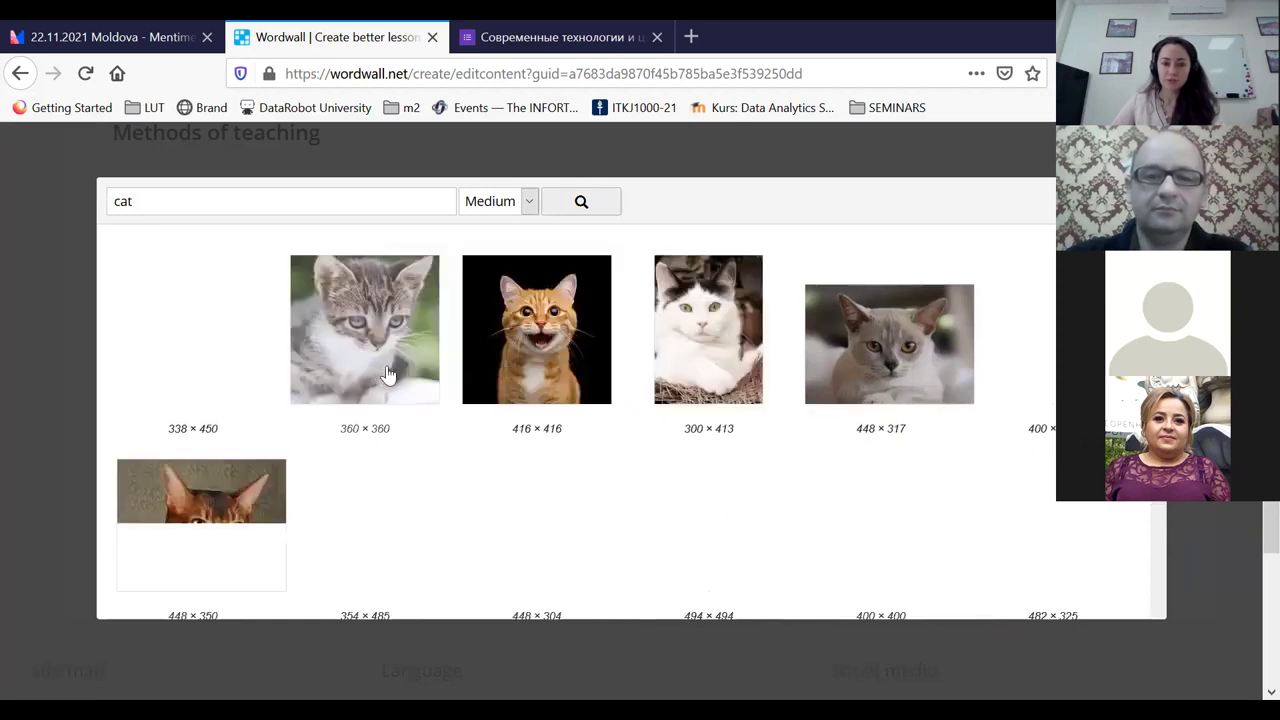
pyautogui.click(516, 325)
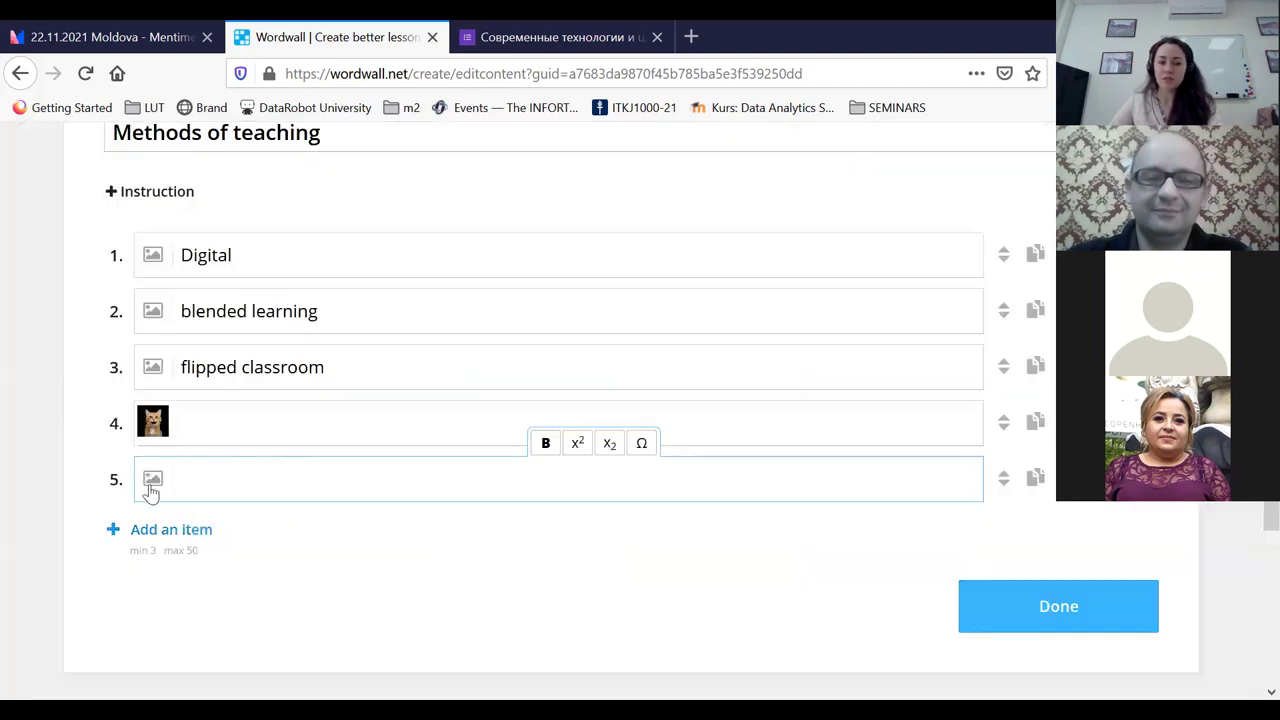
# Dismiss the image search for the empty fifth item and save the edited activity content
pyautogui.click(151, 484)
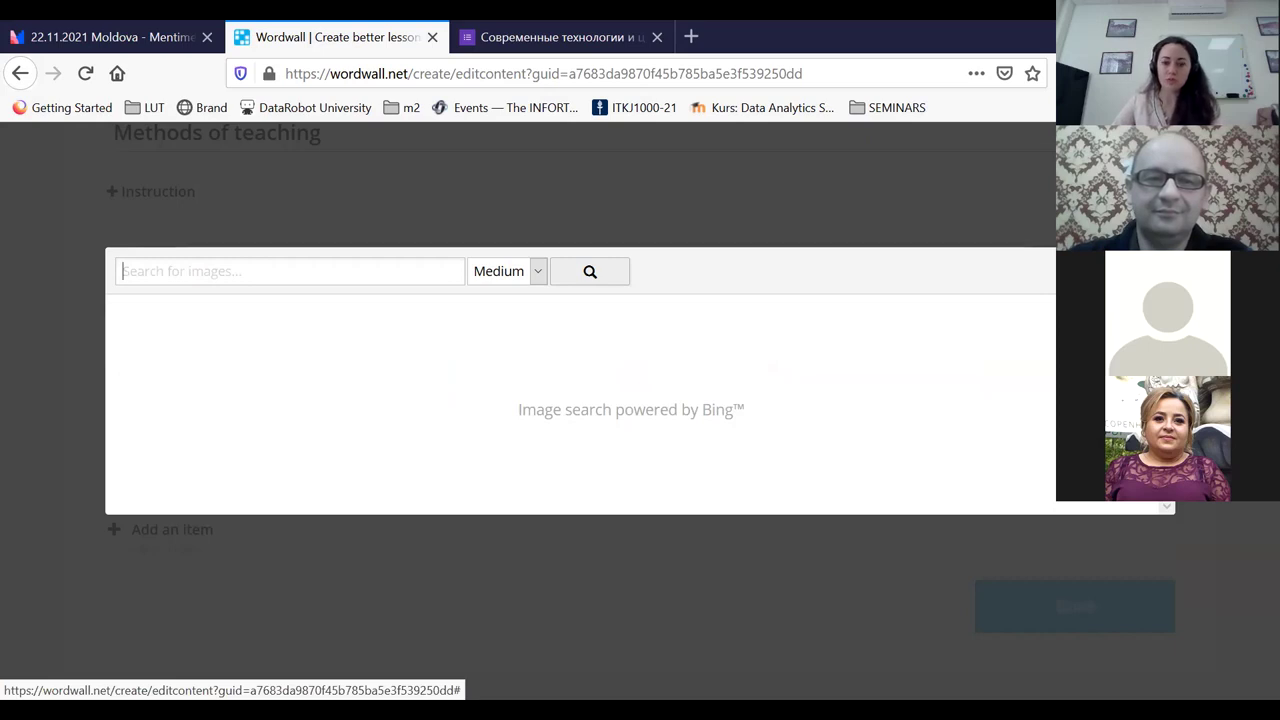
pyautogui.click(1150, 271)
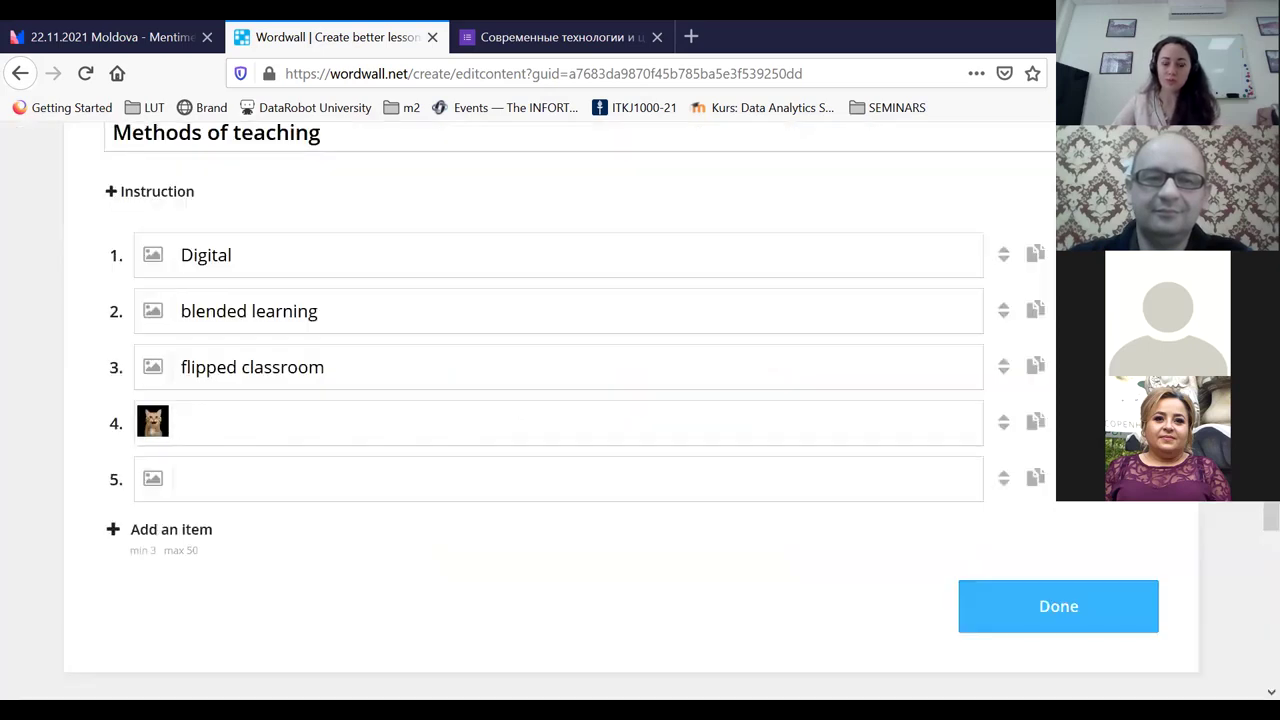
pyautogui.click(1059, 617)
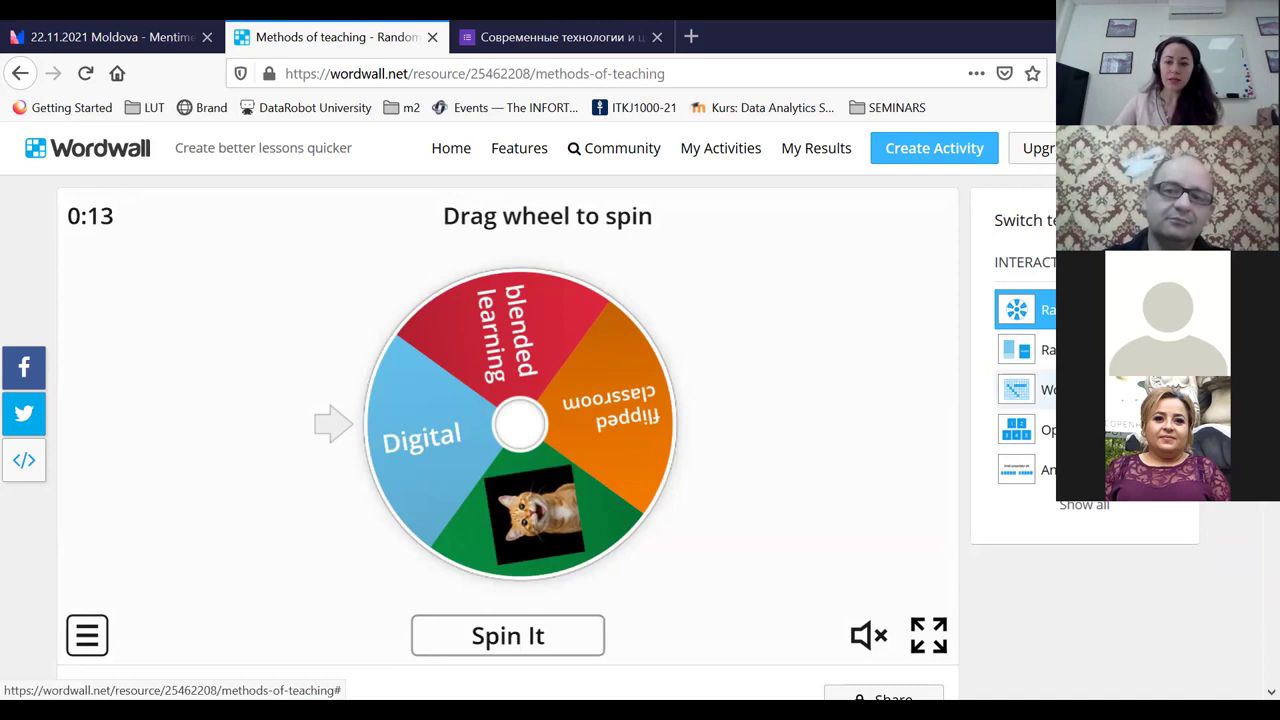
# Switch the activity to the Matching pairs template, start the game, and reveal tiles to find a pair
pyautogui.scroll(-2, 623, 492)
pyautogui.scroll(2, 1126, 531)
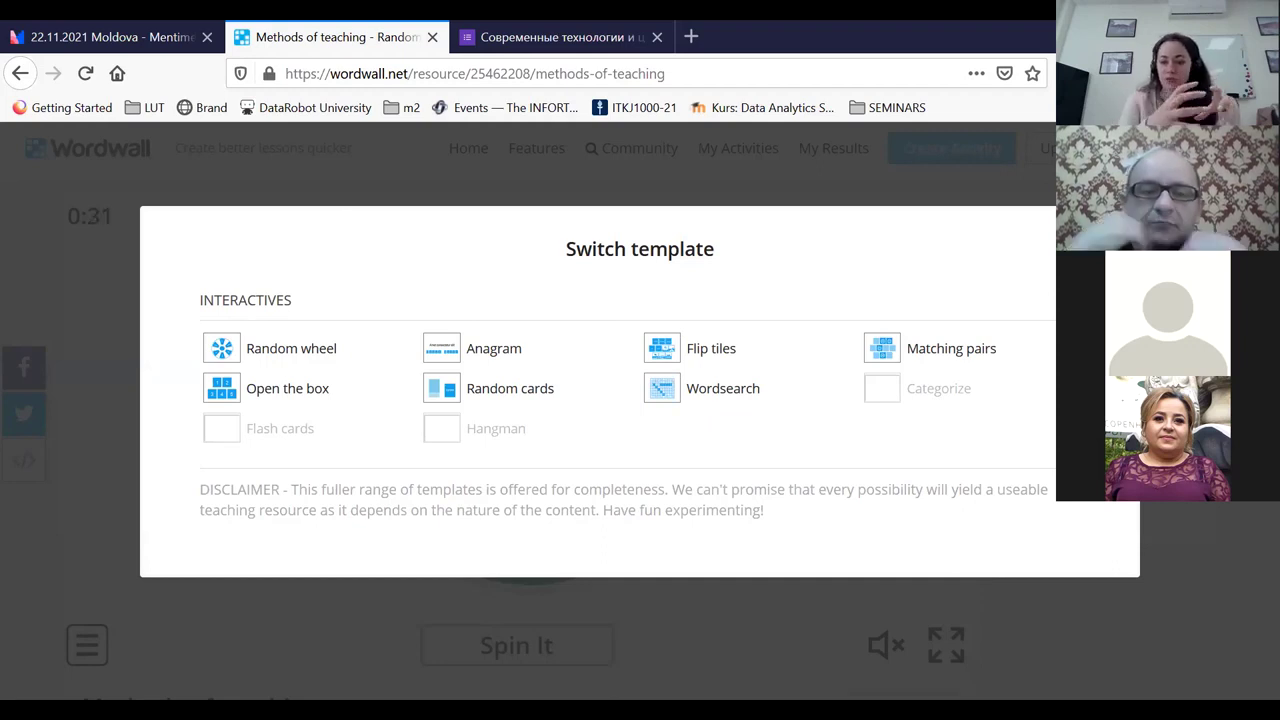
pyautogui.click(883, 354)
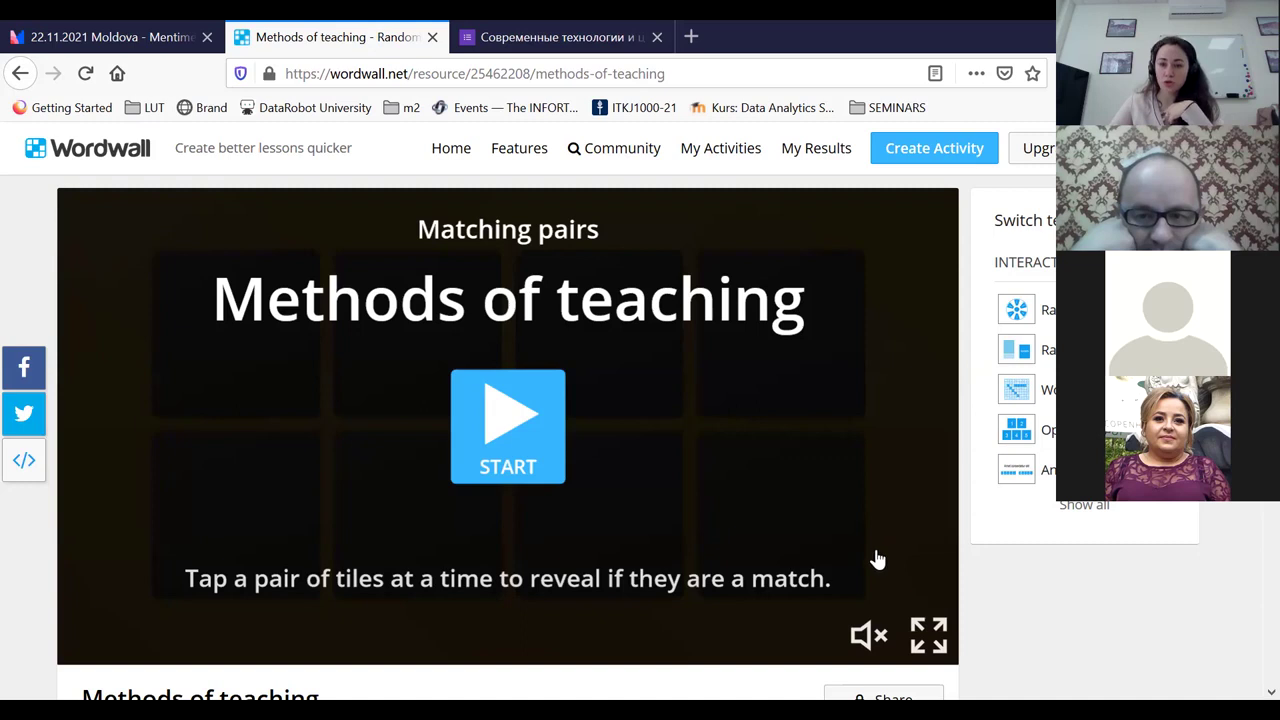
pyautogui.click(520, 440)
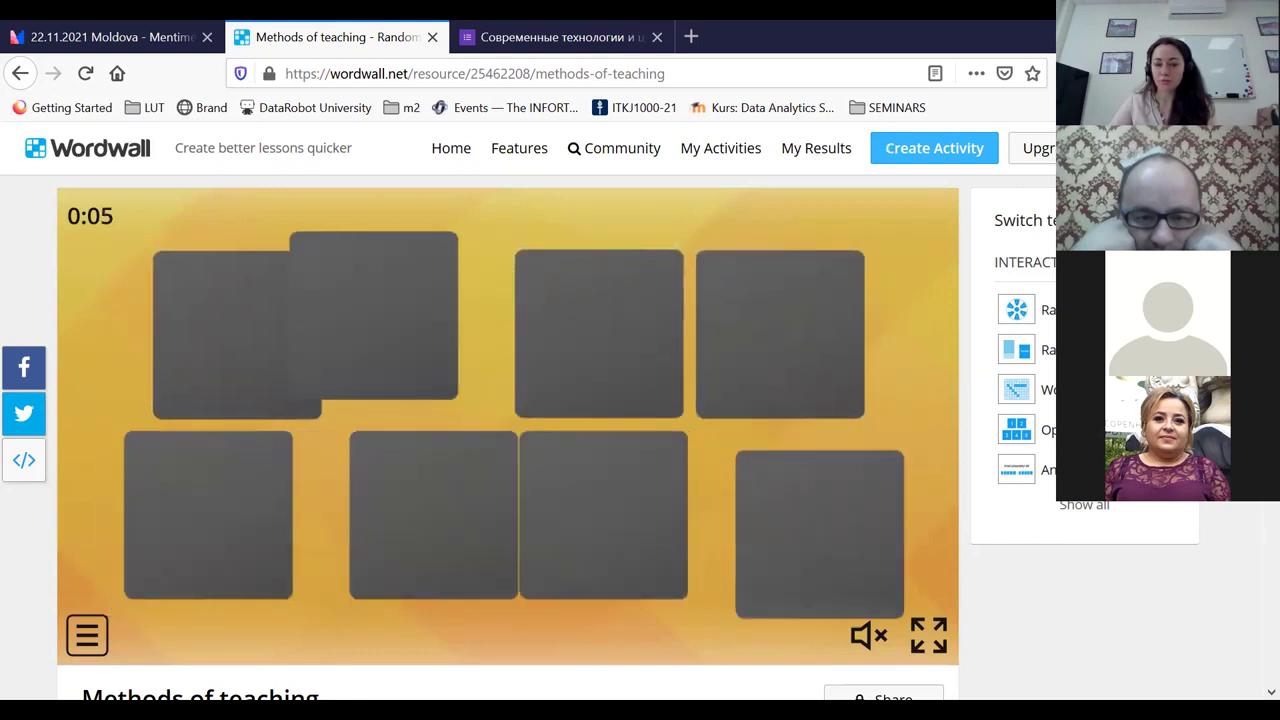
pyautogui.click(598, 510)
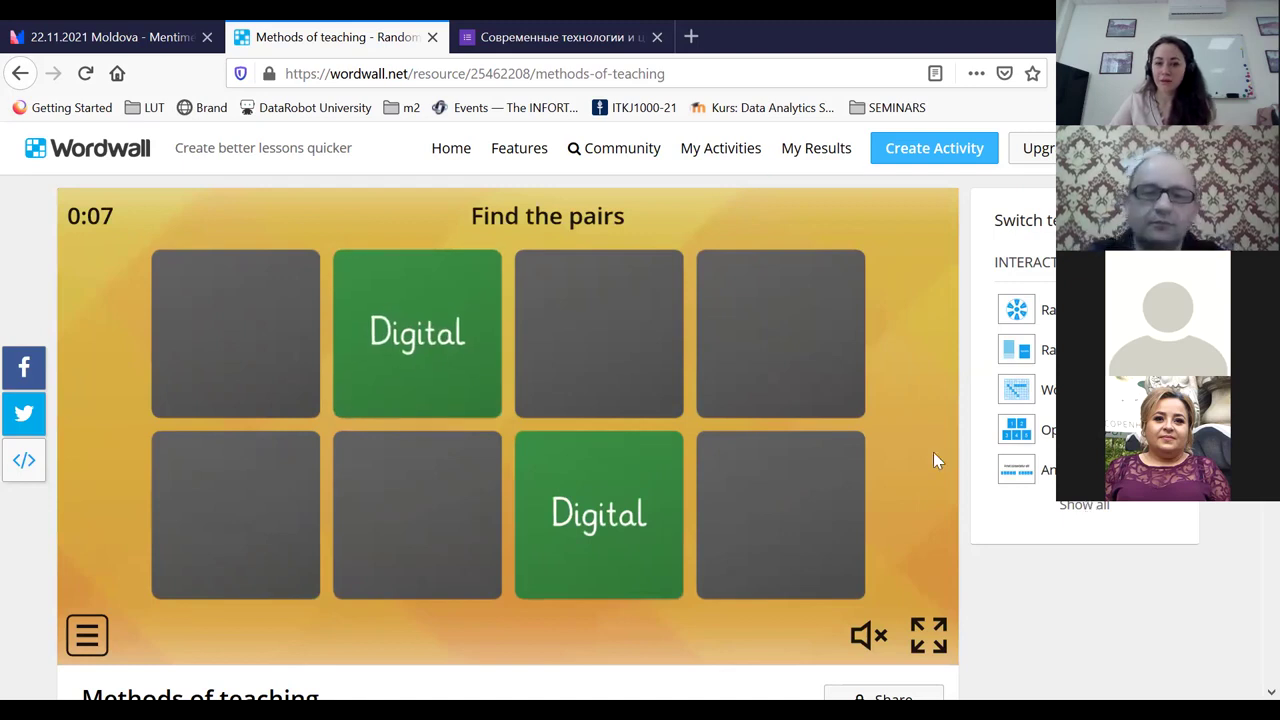
# Switch the activity to the Open the box template, start it, and open box 3
pyautogui.click(1084, 504)
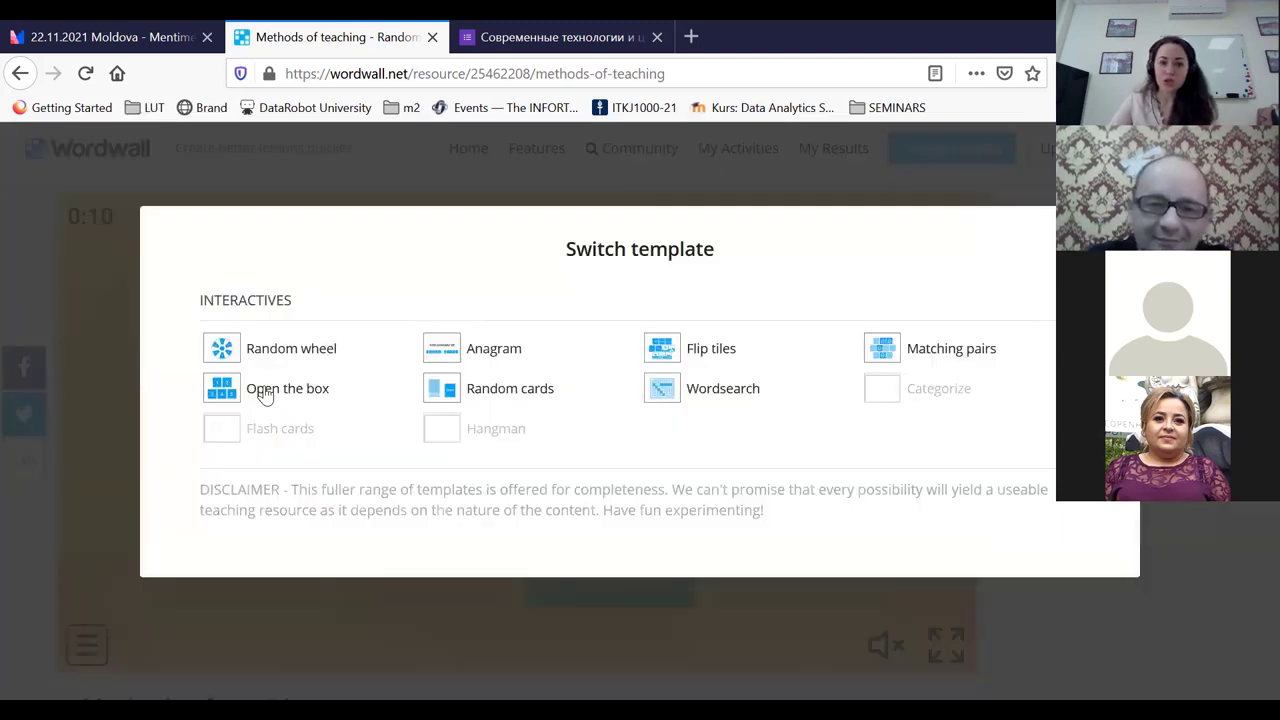
pyautogui.click(280, 390)
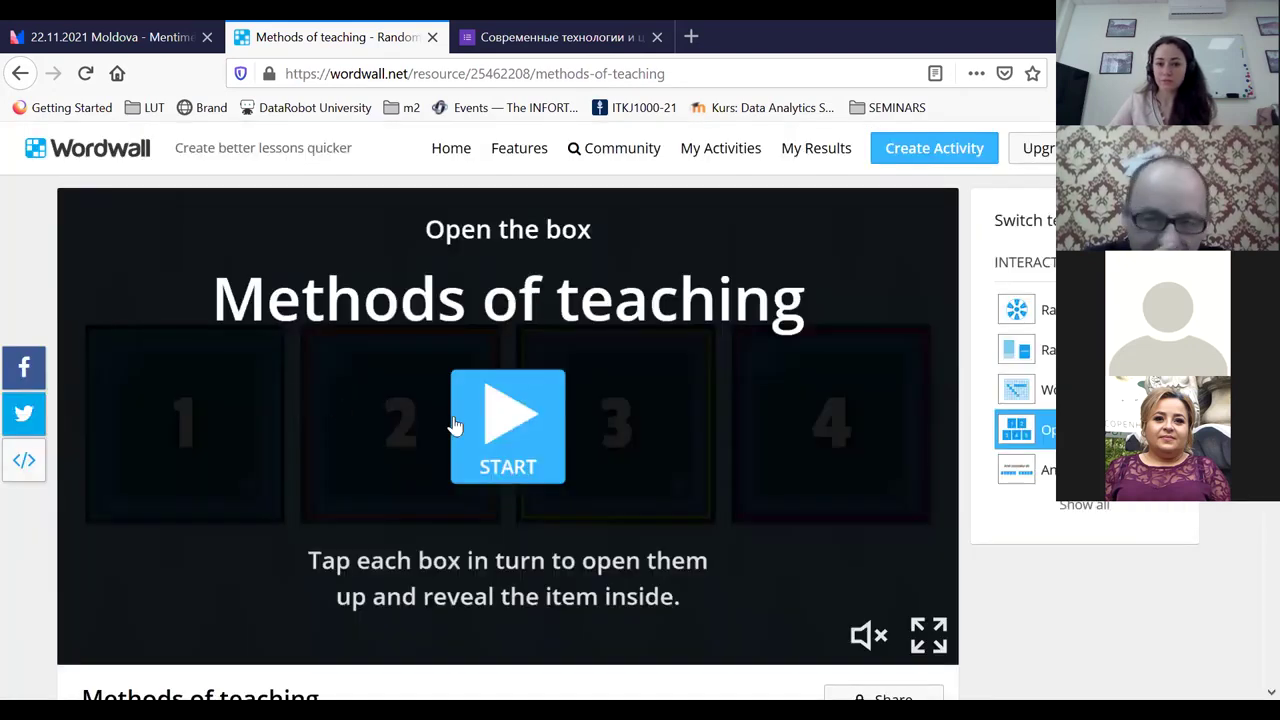
pyautogui.click(515, 430)
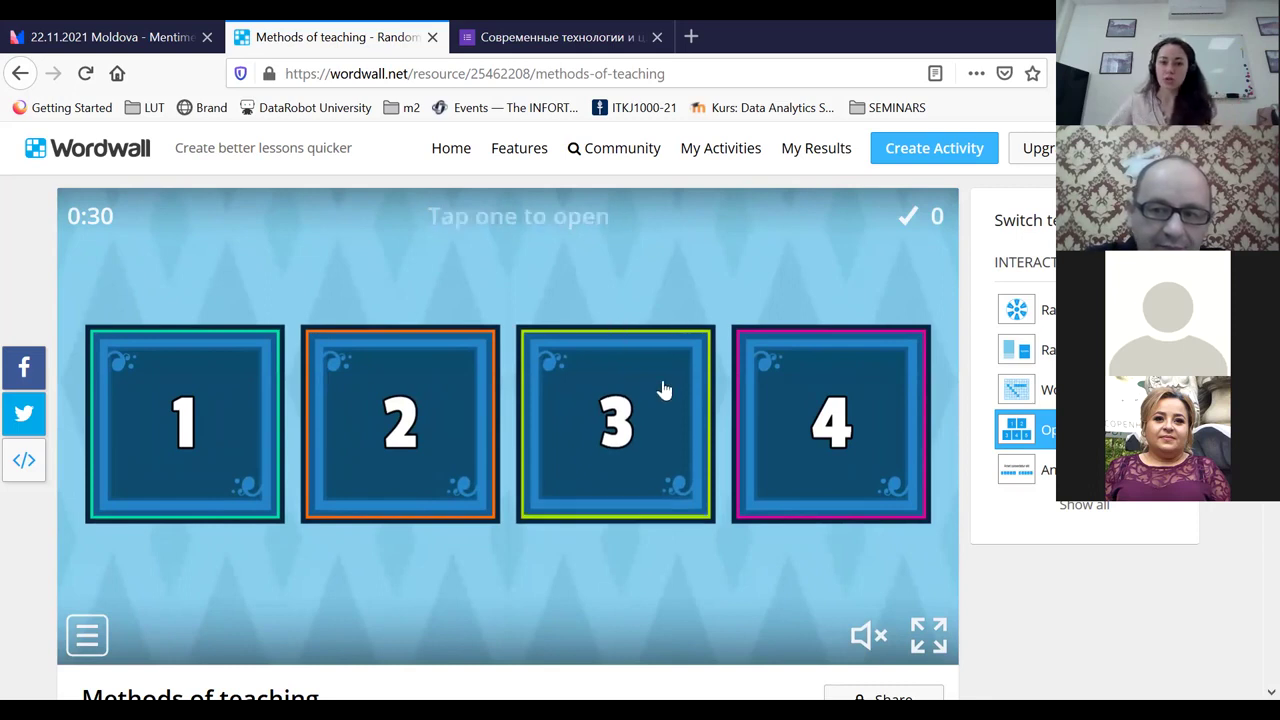
pyautogui.click(651, 416)
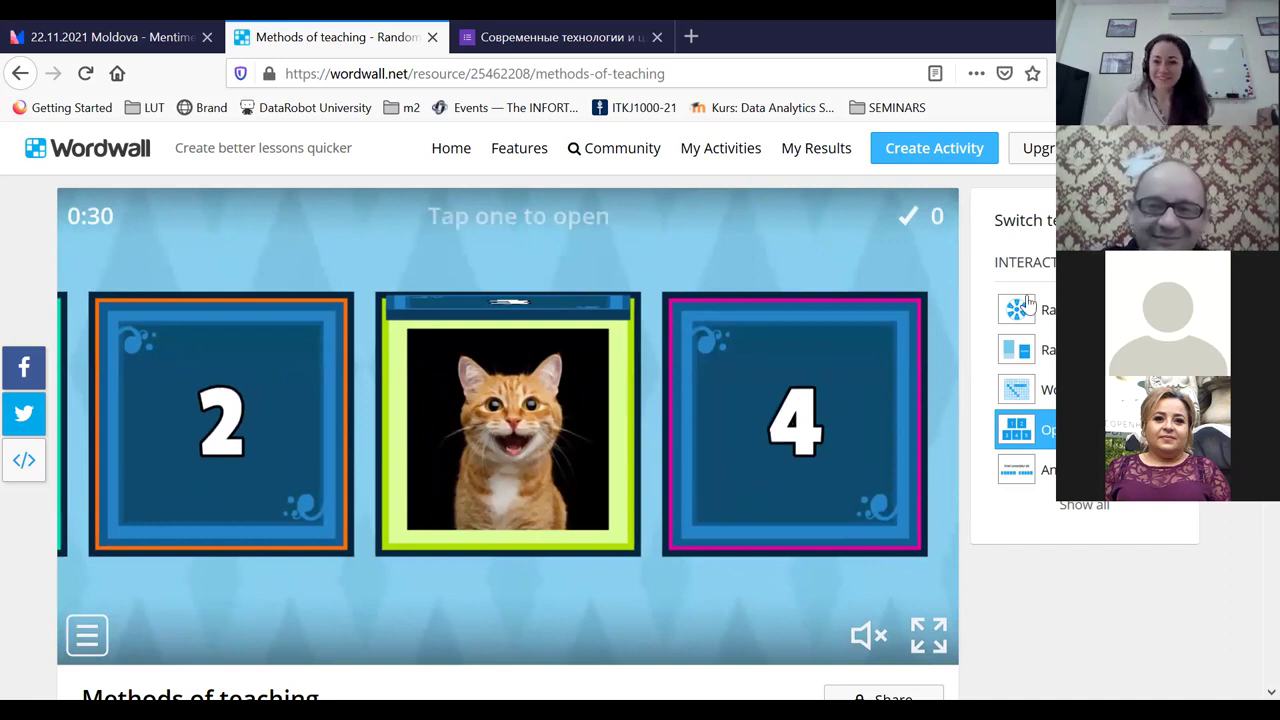
# Review the full list of templates for switching, close it, and view the activity's sharing and editing options
pyautogui.click(1085, 505)
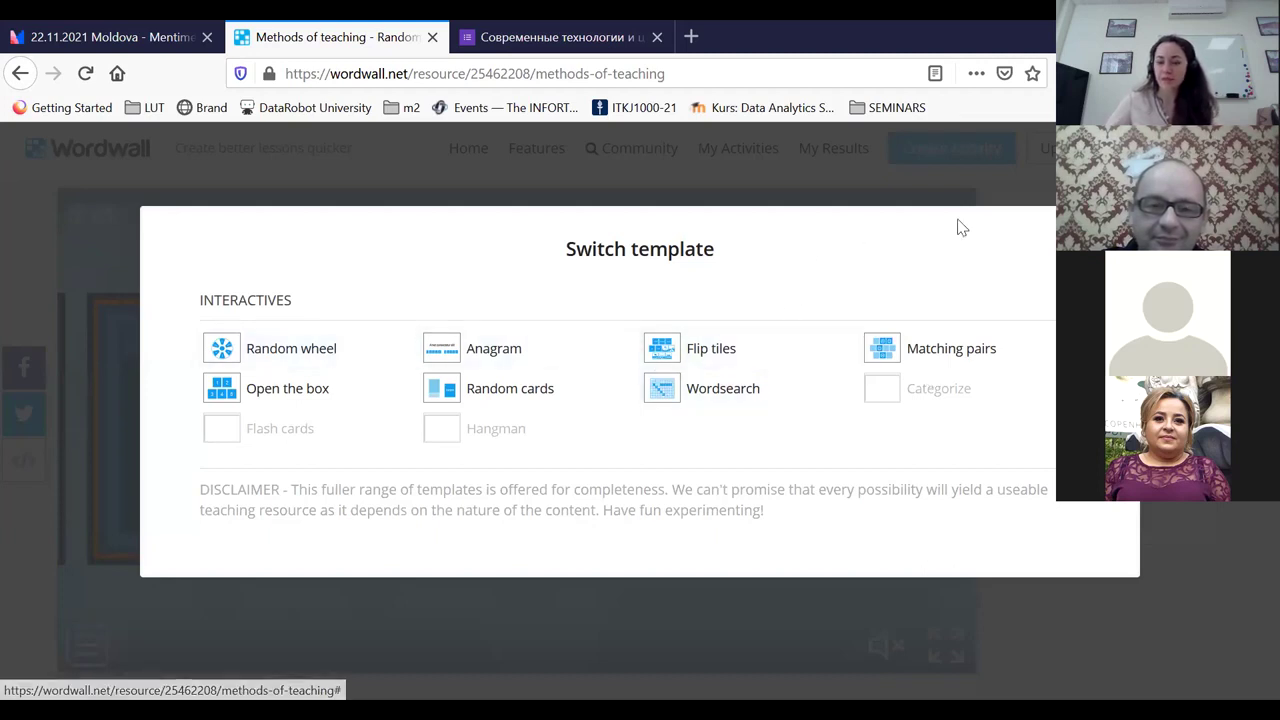
pyautogui.click(699, 198)
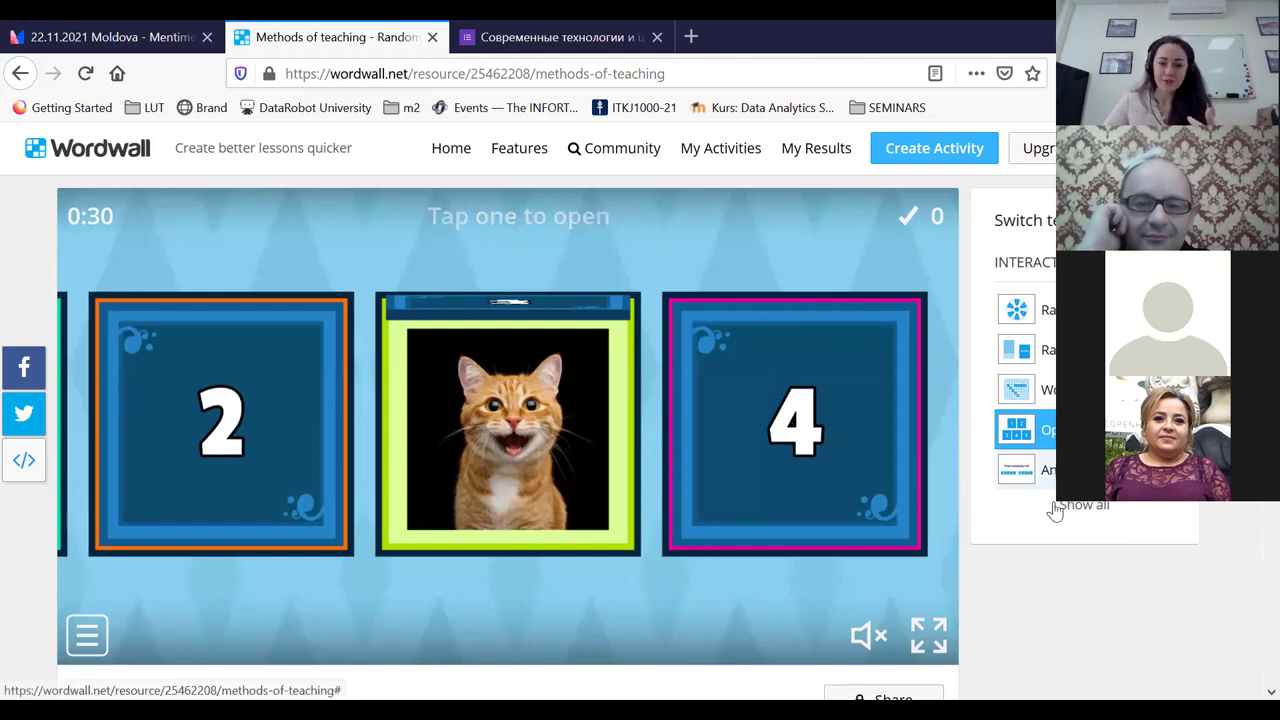
pyautogui.scroll(-2, 1065, 540)
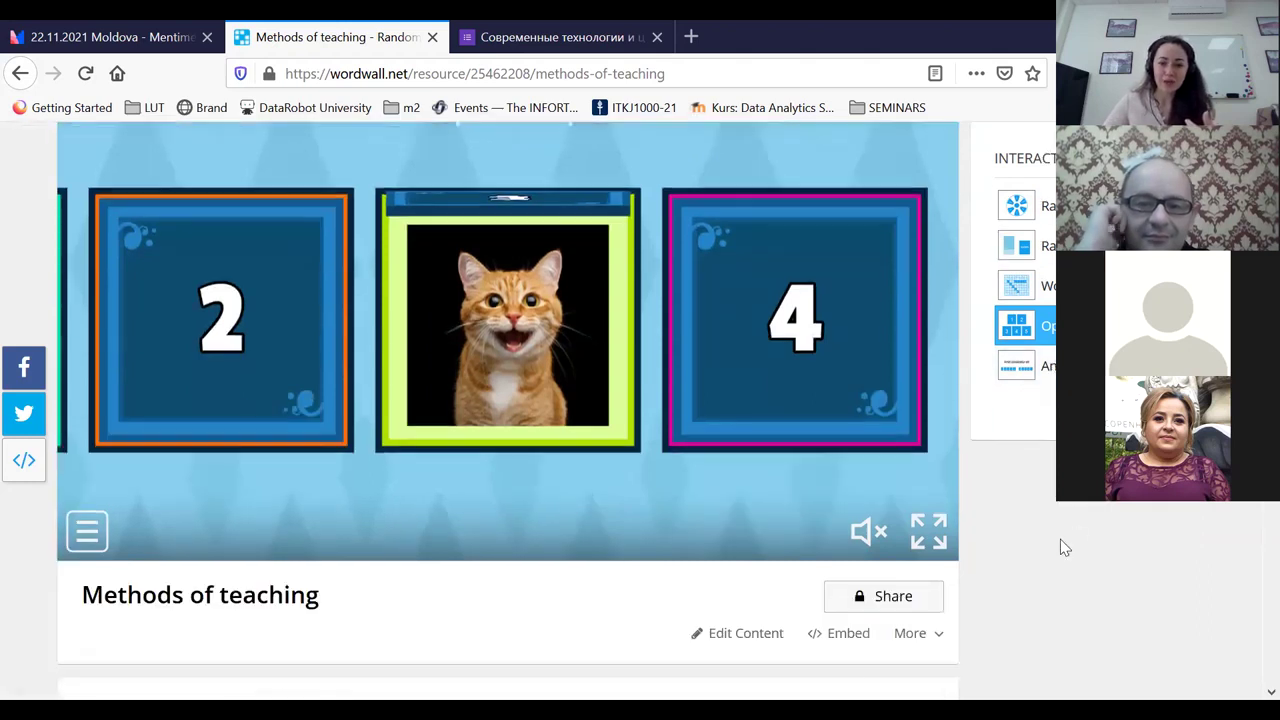
# View the editing choices for the activity switched to Open the box and dismiss them without choosing one
pyautogui.click(740, 635)
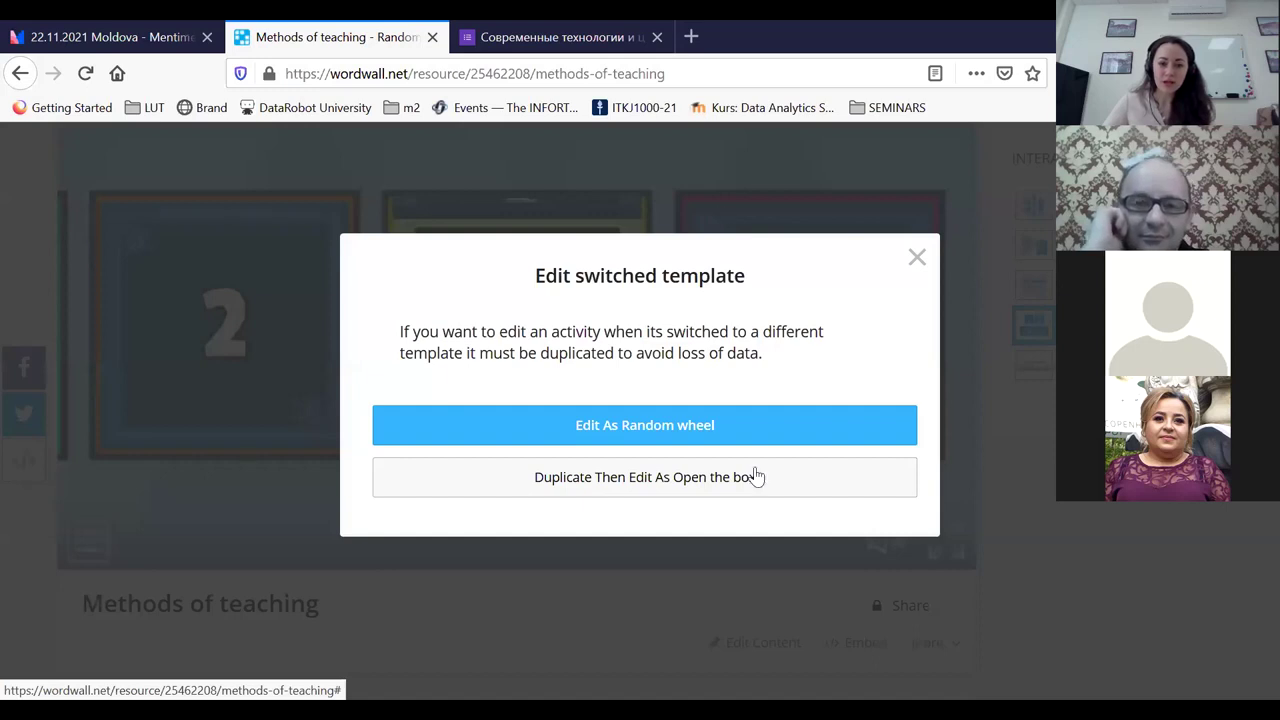
pyautogui.scroll(2, 617, 427)
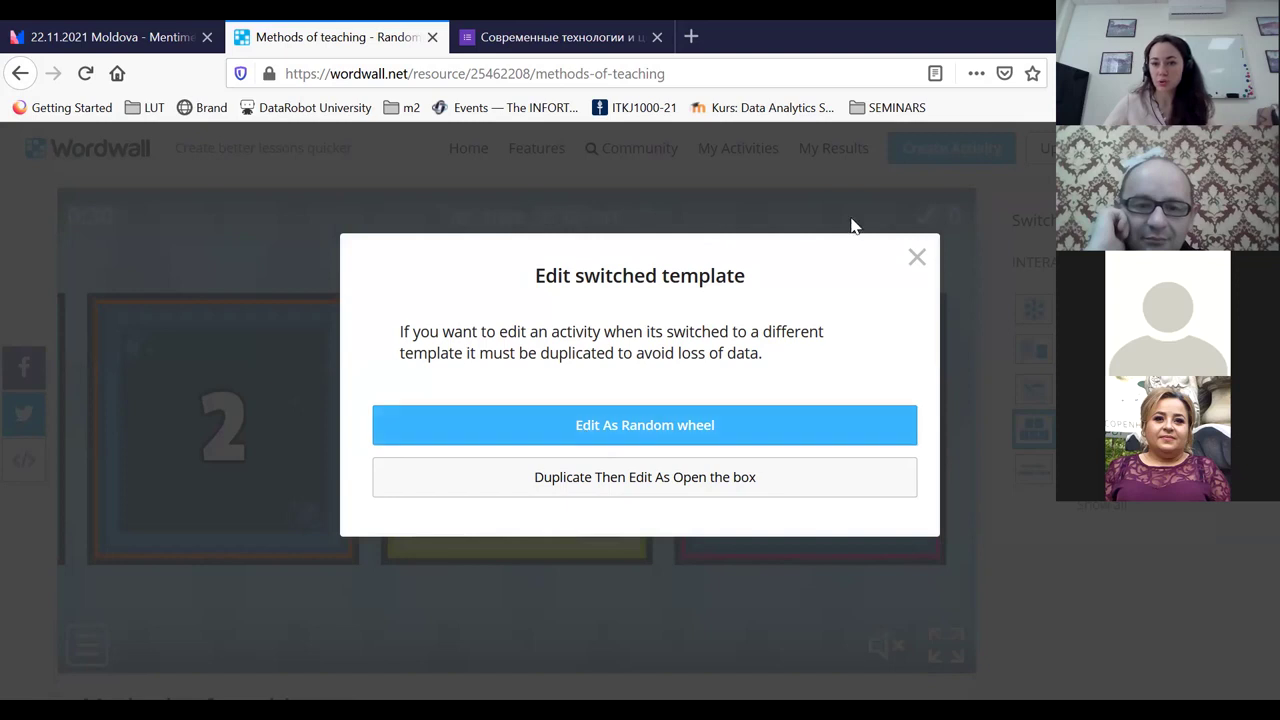
pyautogui.click(916, 256)
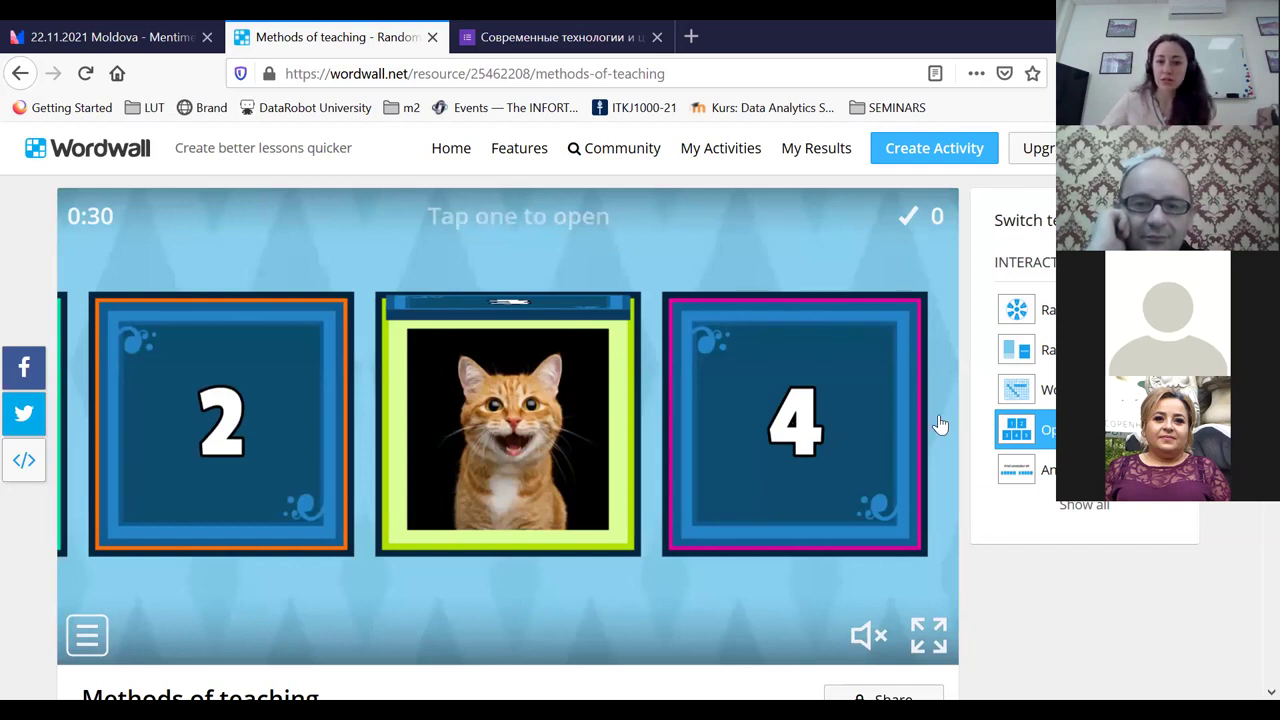
# Switch the Methods of teaching activity back to the Random wheel template and start it
pyautogui.scroll(-3, 1092, 508)
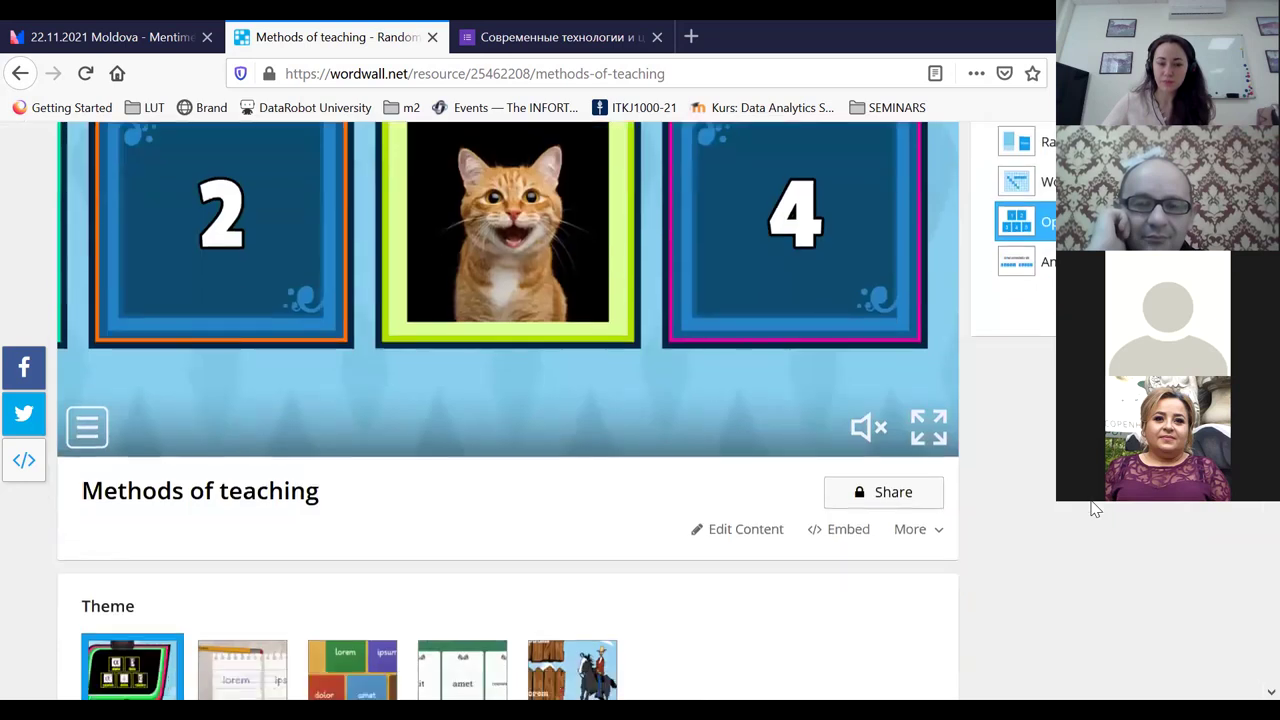
pyautogui.scroll(3, 1092, 508)
pyautogui.scroll(-3, 1040, 530)
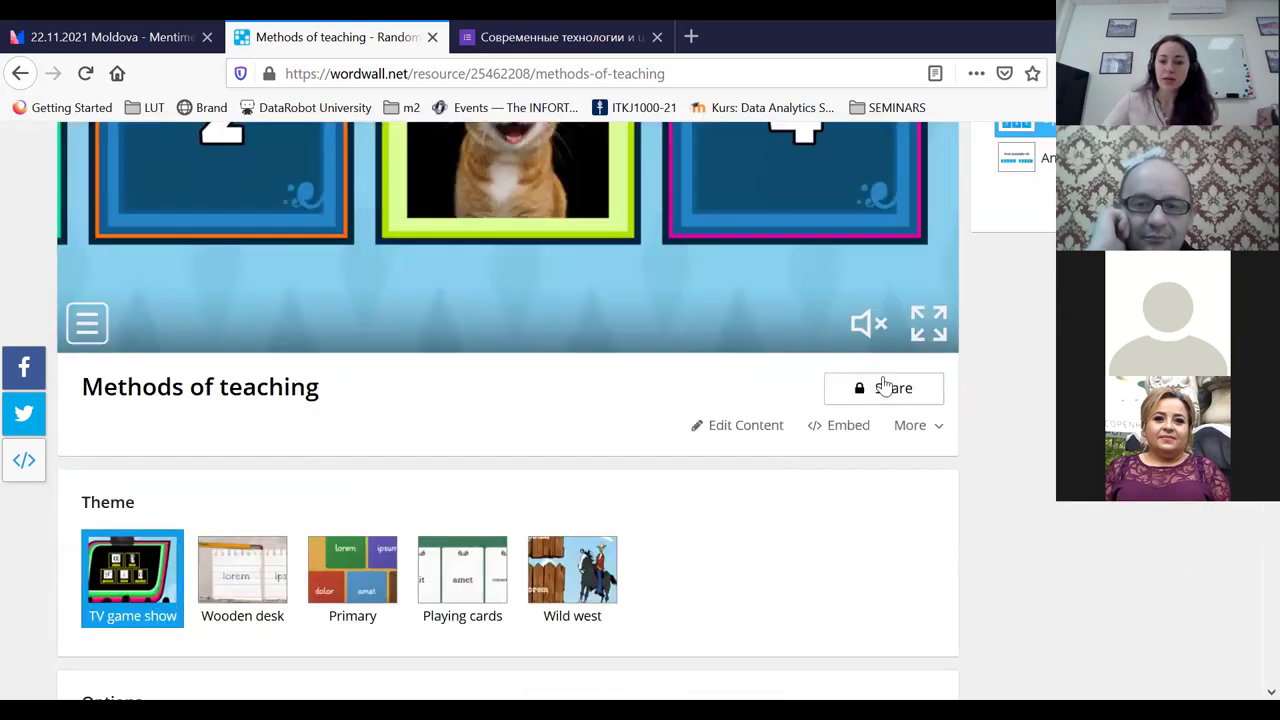
pyautogui.scroll(3, 894, 398)
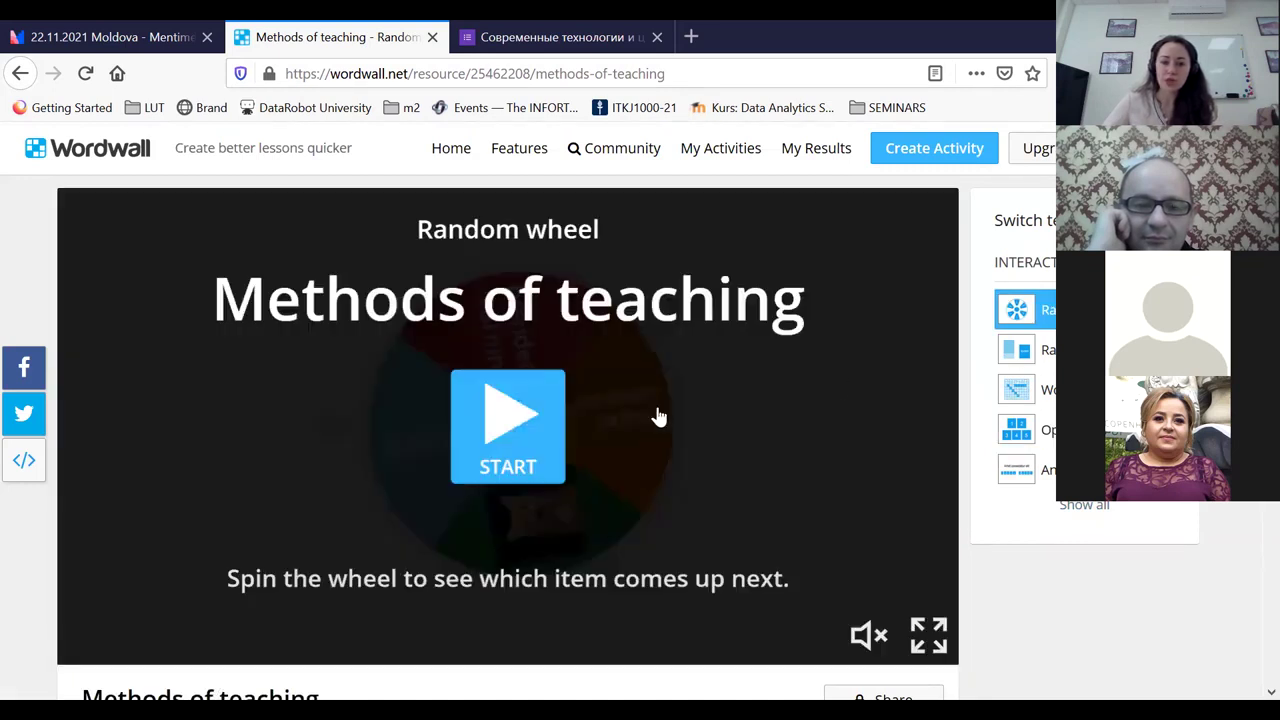
pyautogui.click(516, 392)
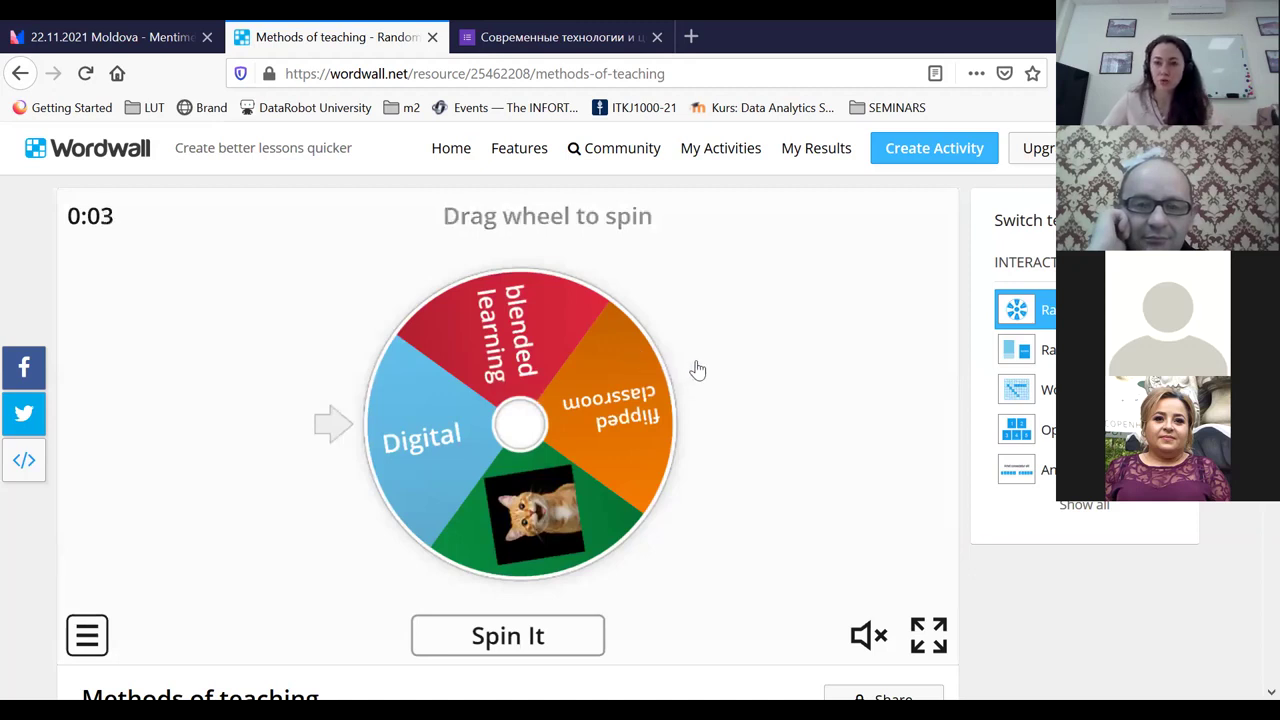
# View the sharing choices for other teachers and students, and close them without making the activity public
pyautogui.scroll(-2, 976, 459)
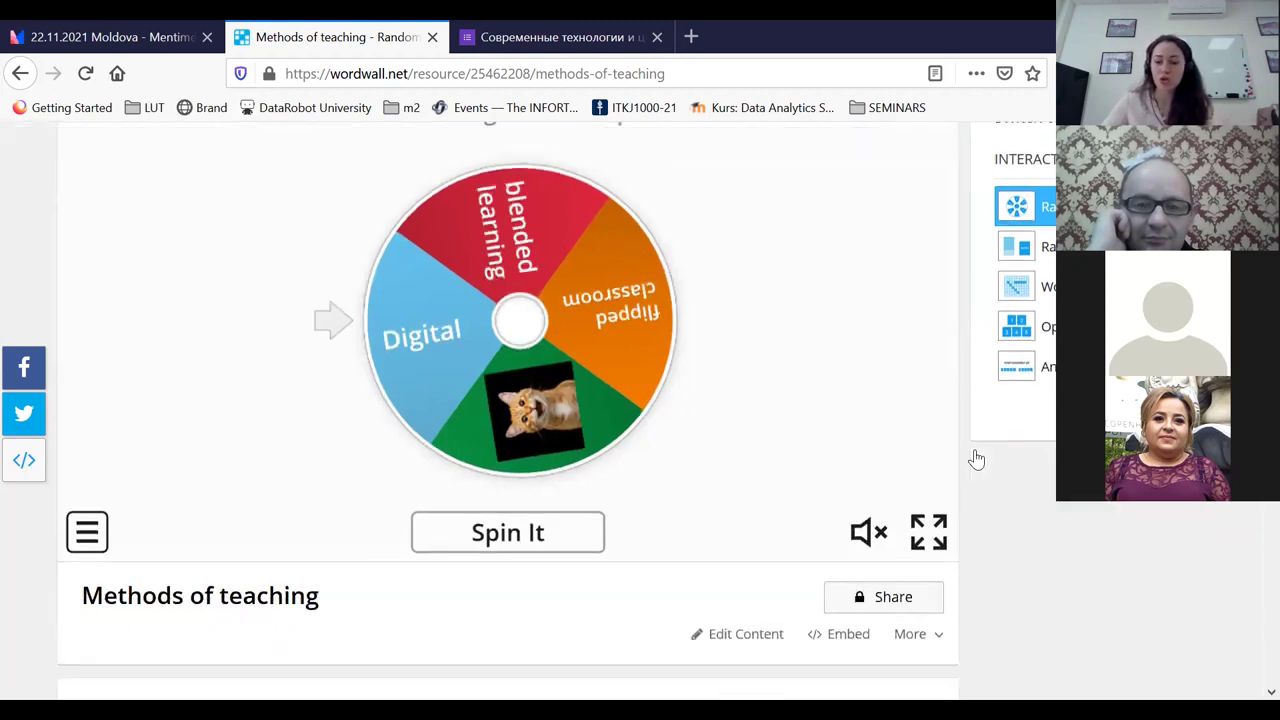
pyautogui.click(893, 597)
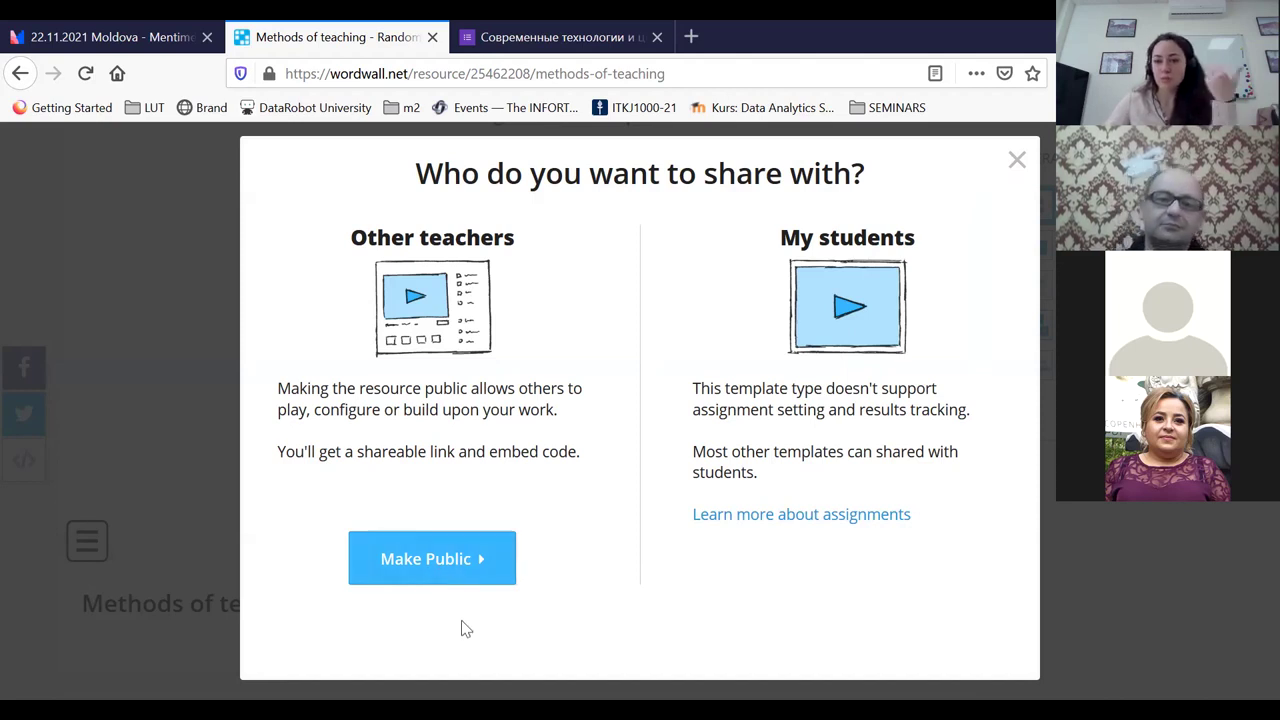
pyautogui.click(135, 519)
# Copy the iframe embed code of the Methods of teaching wheel and close the embed settings
pyautogui.scroll(-4, 414, 471)
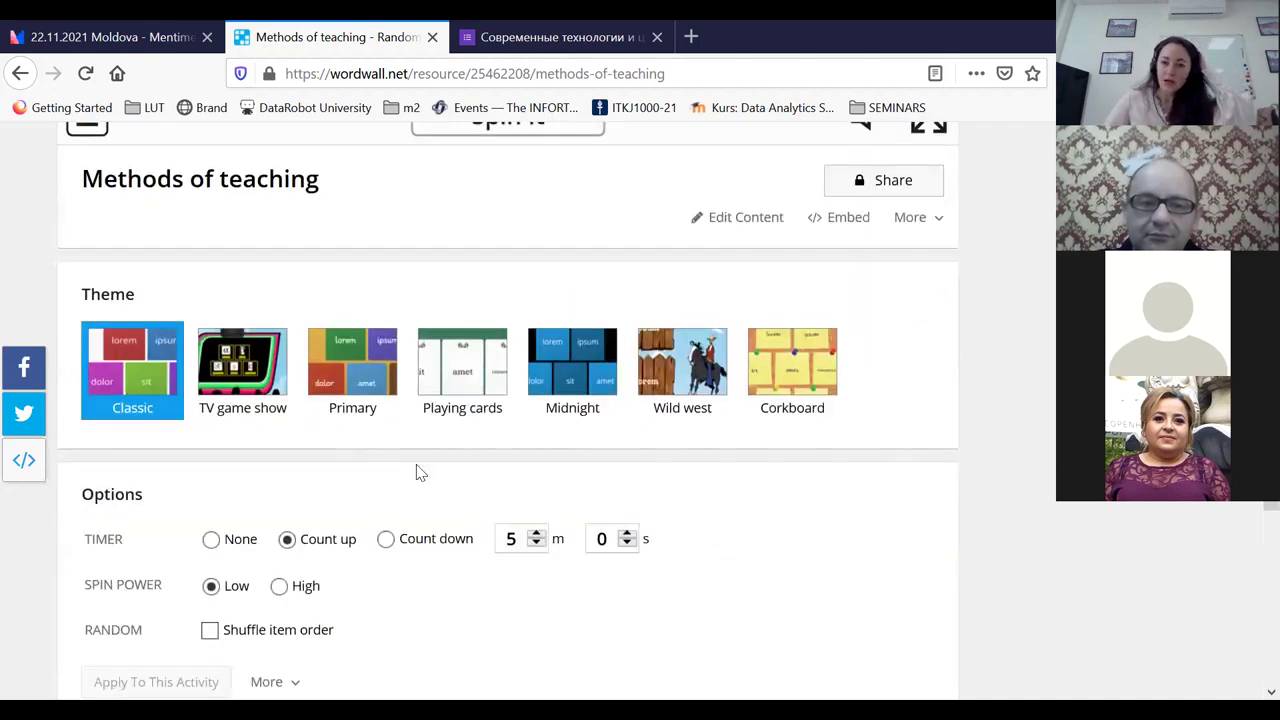
pyautogui.click(848, 220)
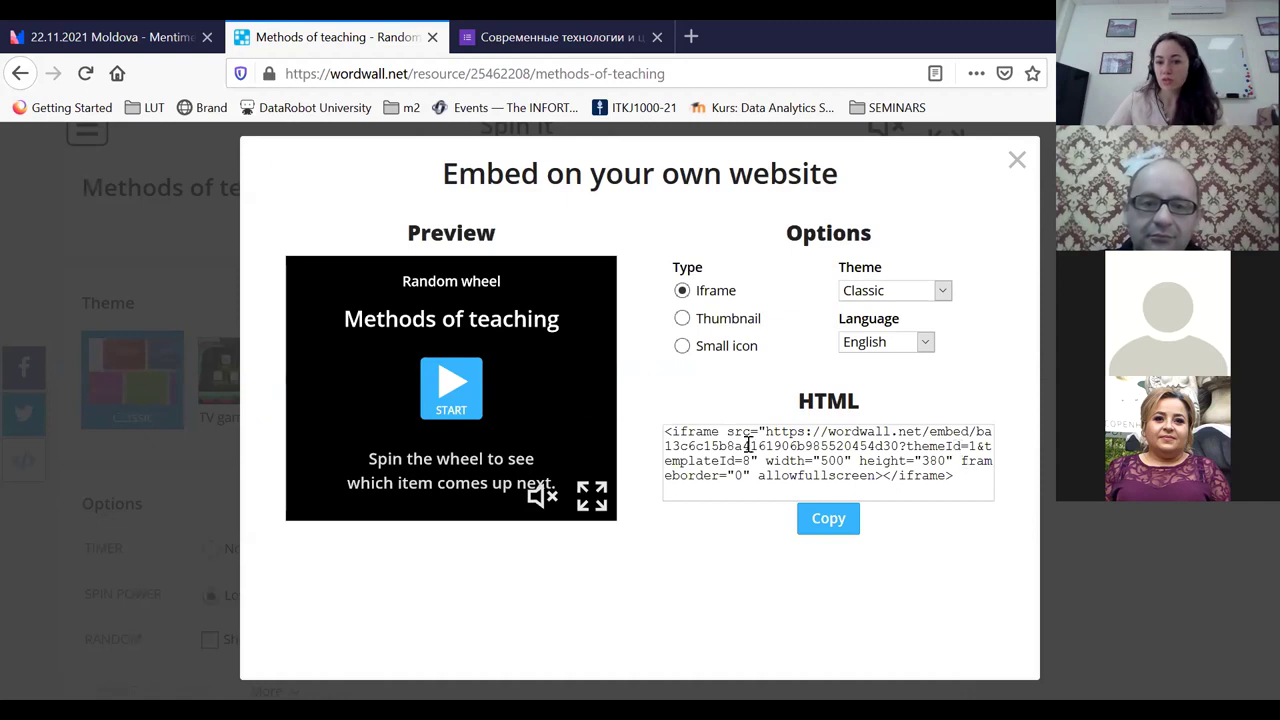
pyautogui.click(748, 445)
pyautogui.click(829, 518)
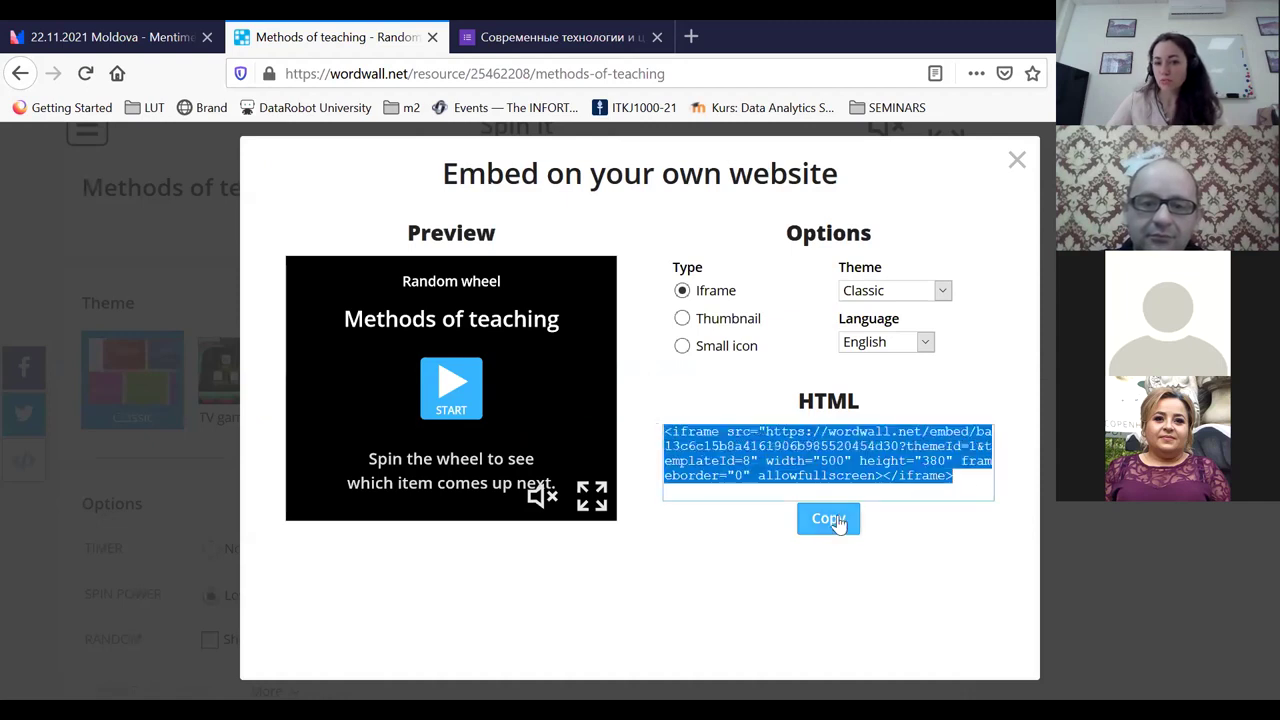
pyautogui.click(164, 505)
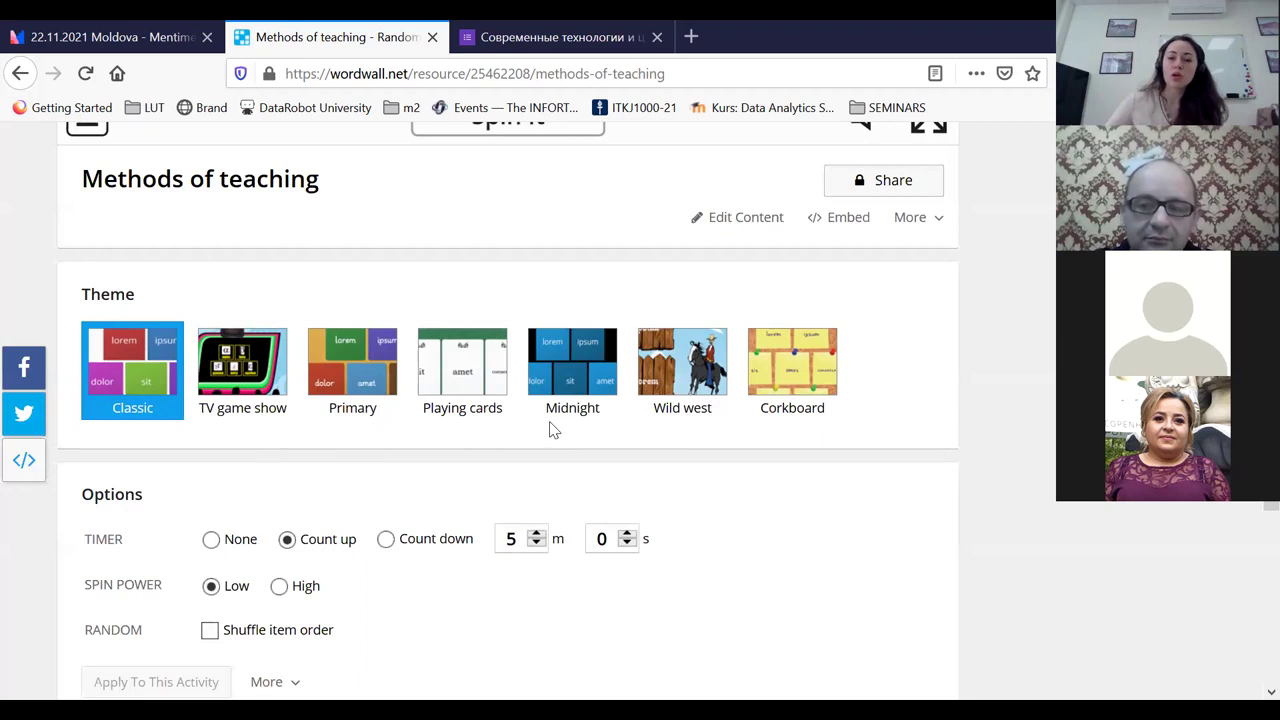
# Spin the Methods of teaching wheel to select an item
pyautogui.scroll(3, 517, 418)
pyautogui.click(517, 427)
pyautogui.scroll(2, 258, 246)
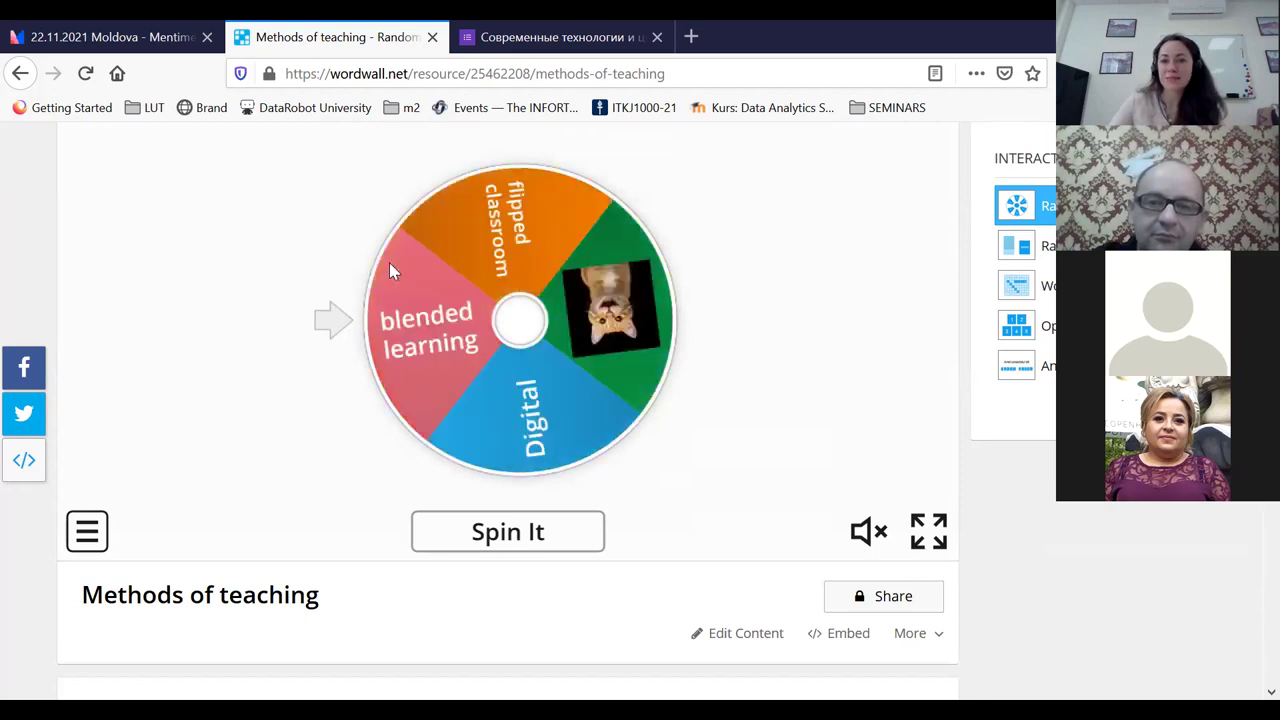
# Review the wheel's theme, timer and spin power settings, and return from the enlarged cat item to the full wheel
pyautogui.scroll(-5, 349, 294)
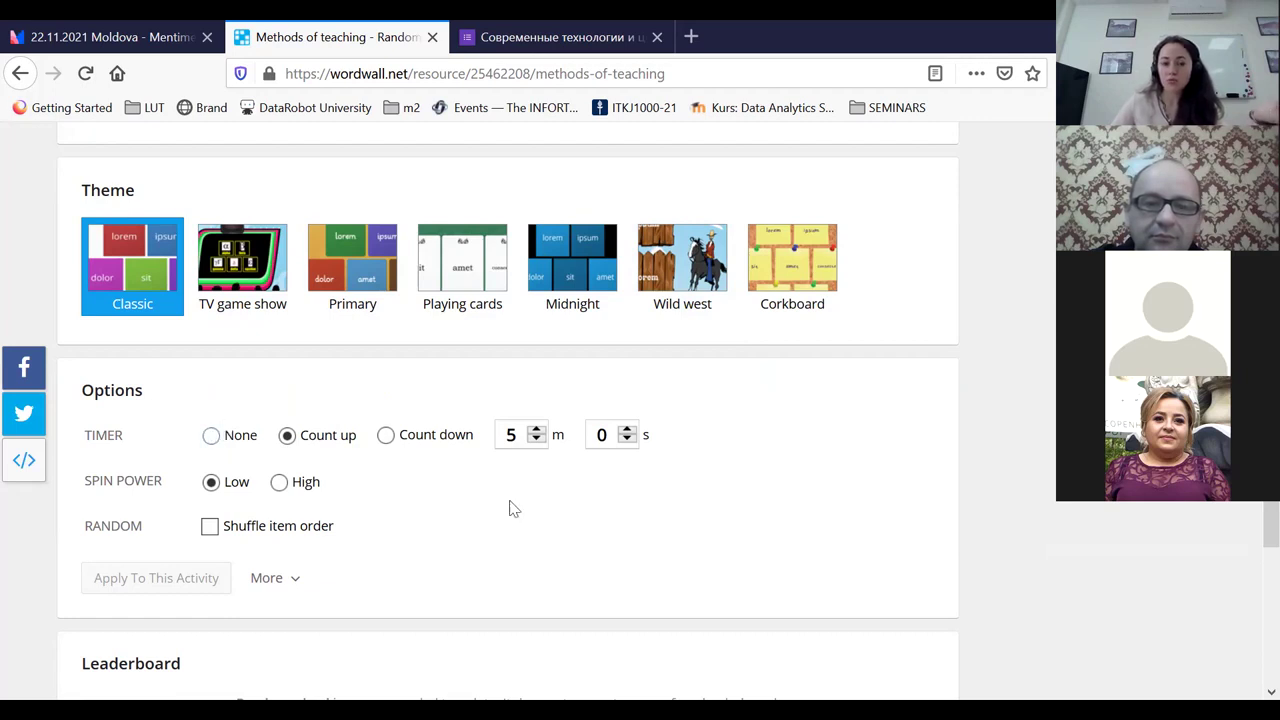
pyautogui.scroll(-2, 509, 509)
pyautogui.scroll(2, 504, 507)
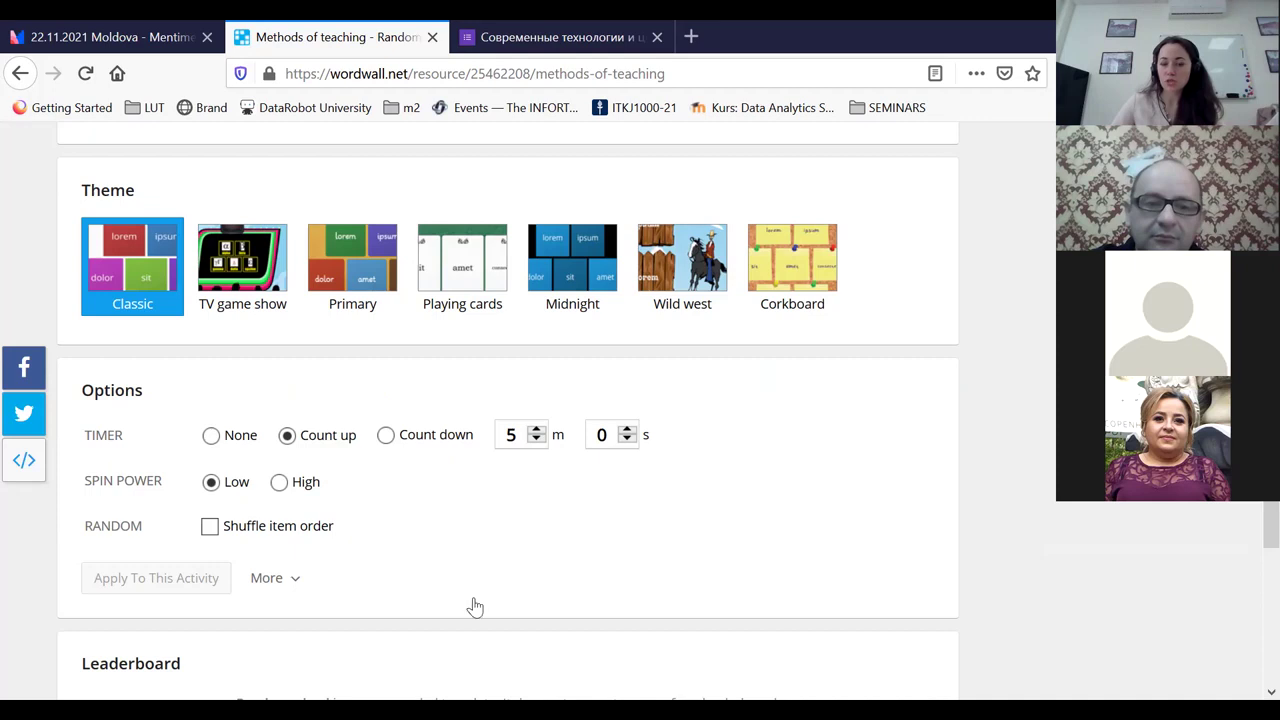
pyautogui.scroll(6, 474, 606)
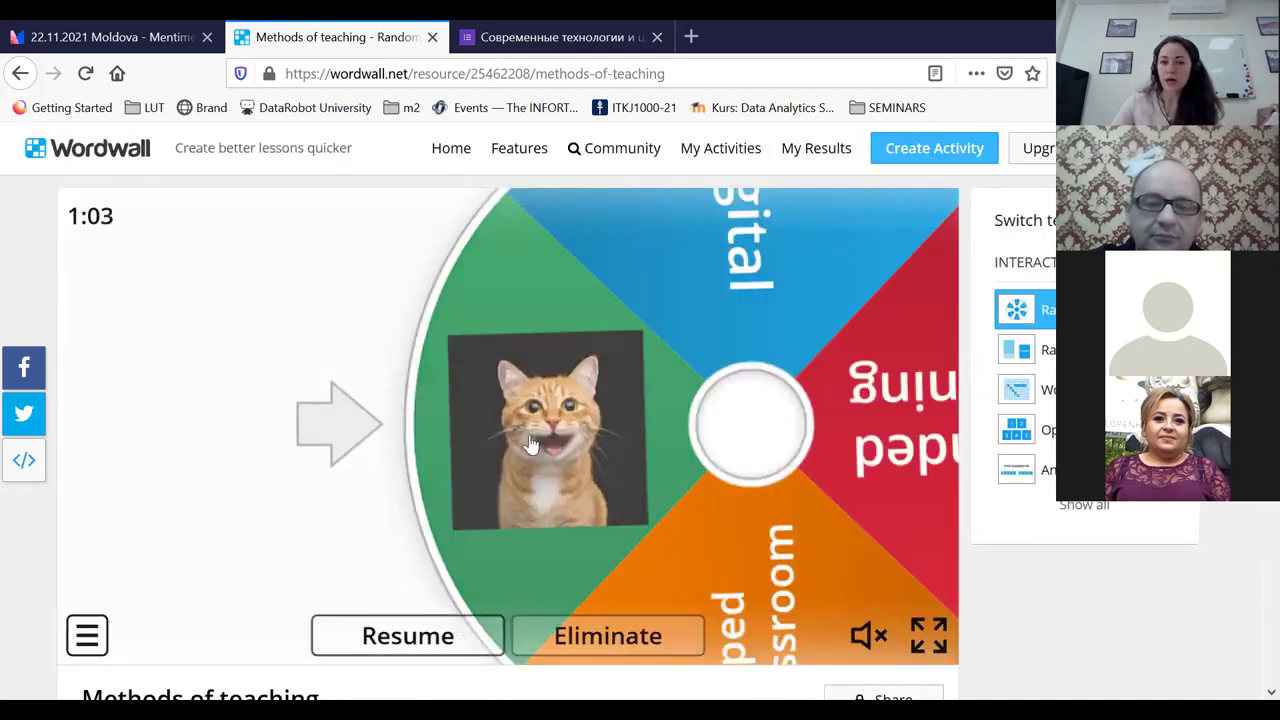
pyautogui.click(530, 445)
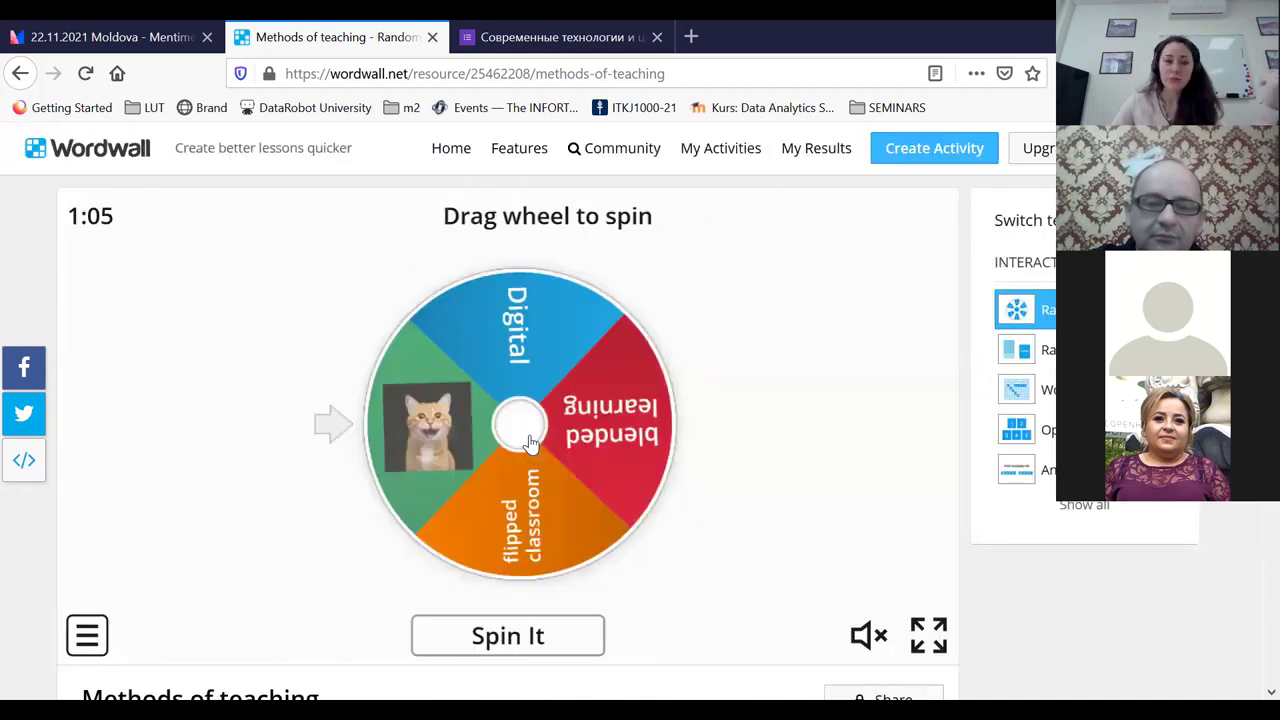
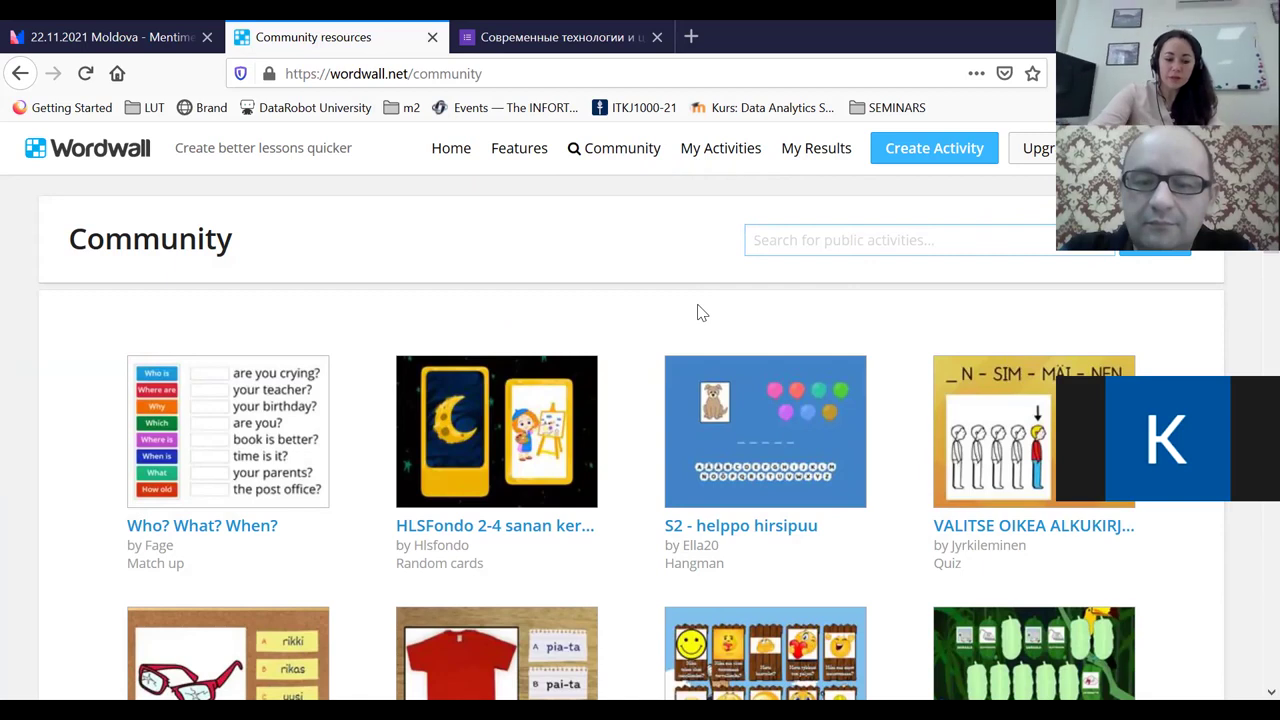
# Search the community activities for "suomi keili" and open the Suomi labelled diagram
pyautogui.write('suomi keili')
pyautogui.press('Return')
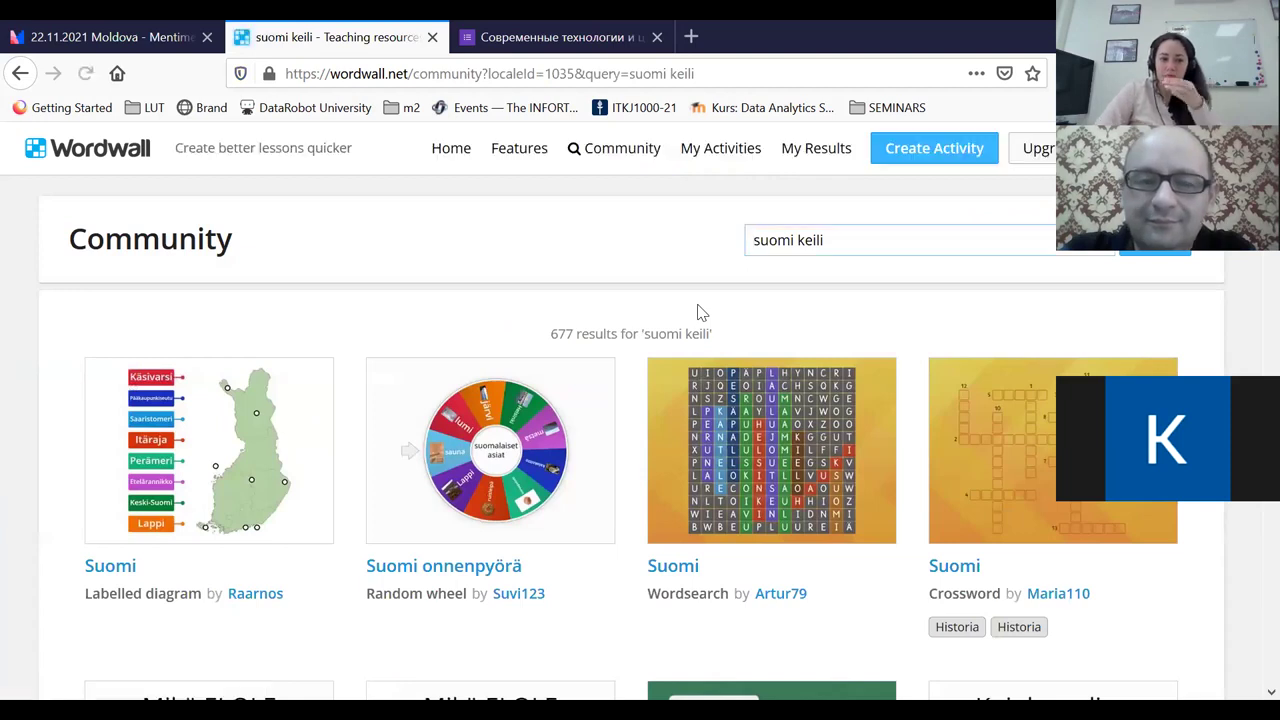
pyautogui.click(107, 567)
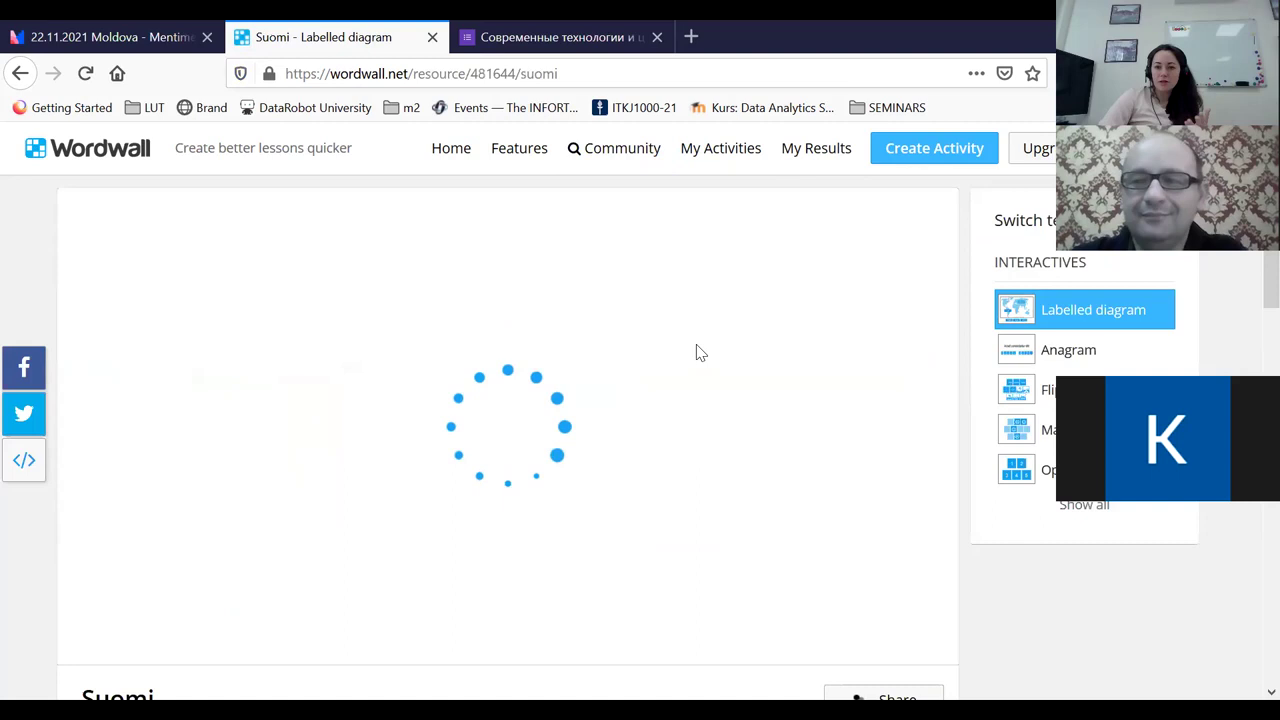
# Start the Suomi labelled diagram, pin the Lappi label on northern Finland, and submit the answers
pyautogui.scroll(-2, 608, 466)
pyautogui.scroll(1, 473, 419)
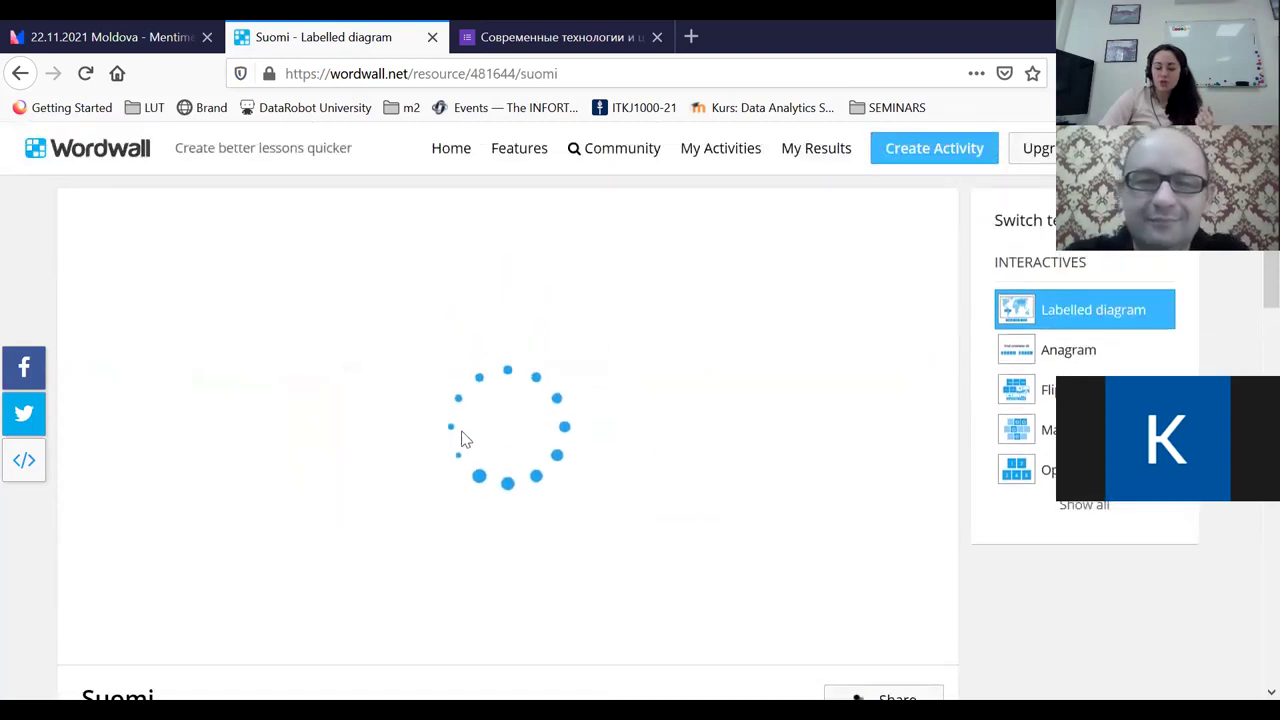
pyautogui.click(468, 440)
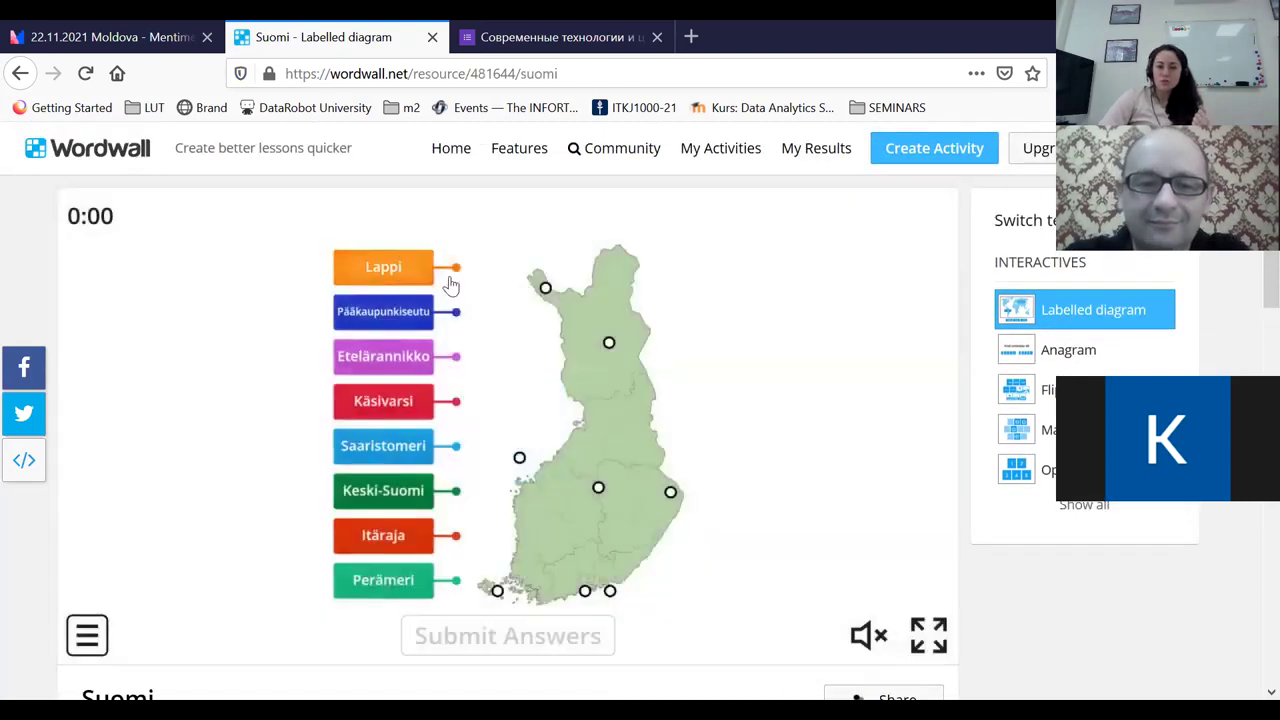
pyautogui.moveTo(454, 268); pyautogui.dragTo(610, 344)
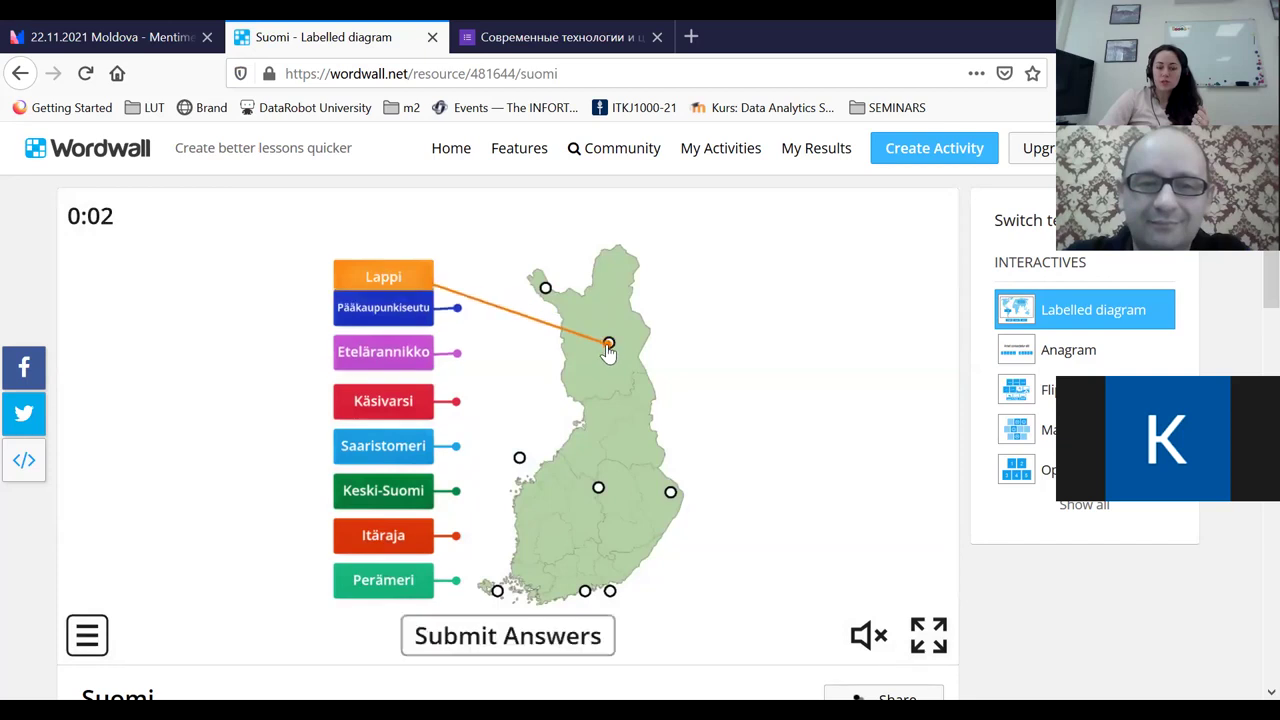
pyautogui.click(508, 637)
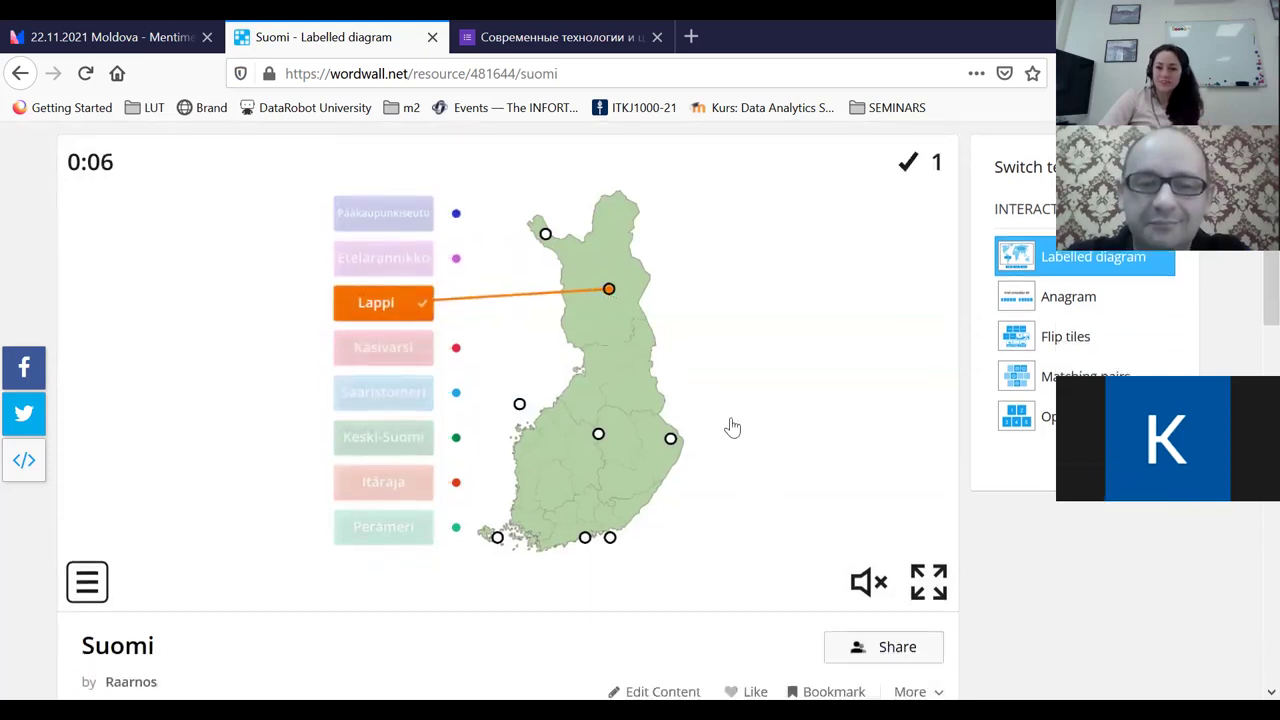
# Bookmark the Suomi activity and open My Activities in a new tab
pyautogui.scroll(-3, 731, 429)
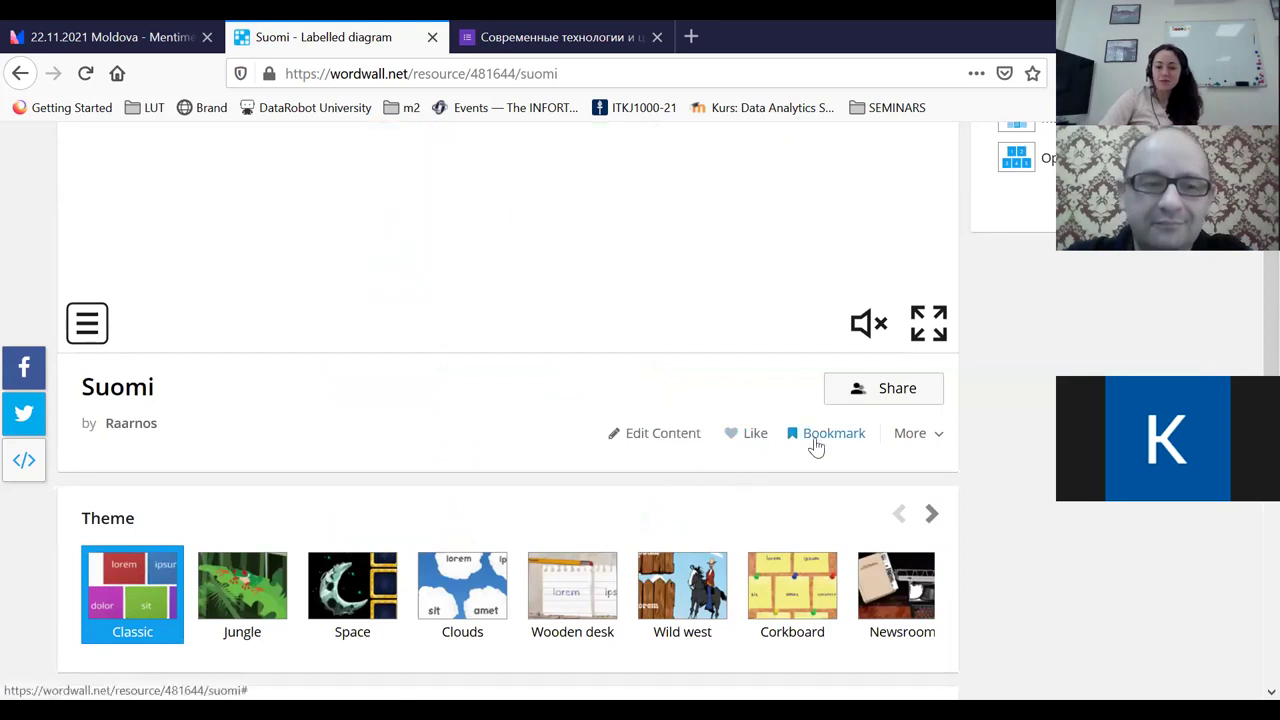
pyautogui.scroll(2, 817, 443)
pyautogui.scroll(2, 817, 443)
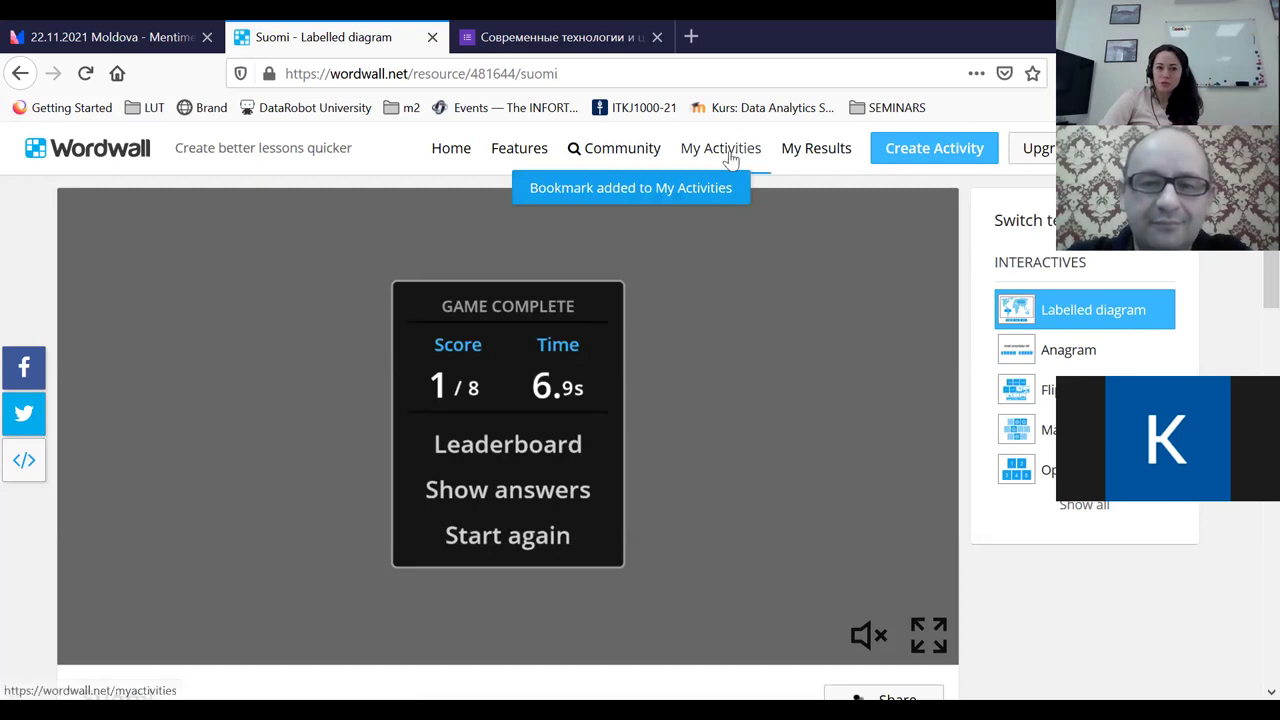
pyautogui.middleClick(767, 150)
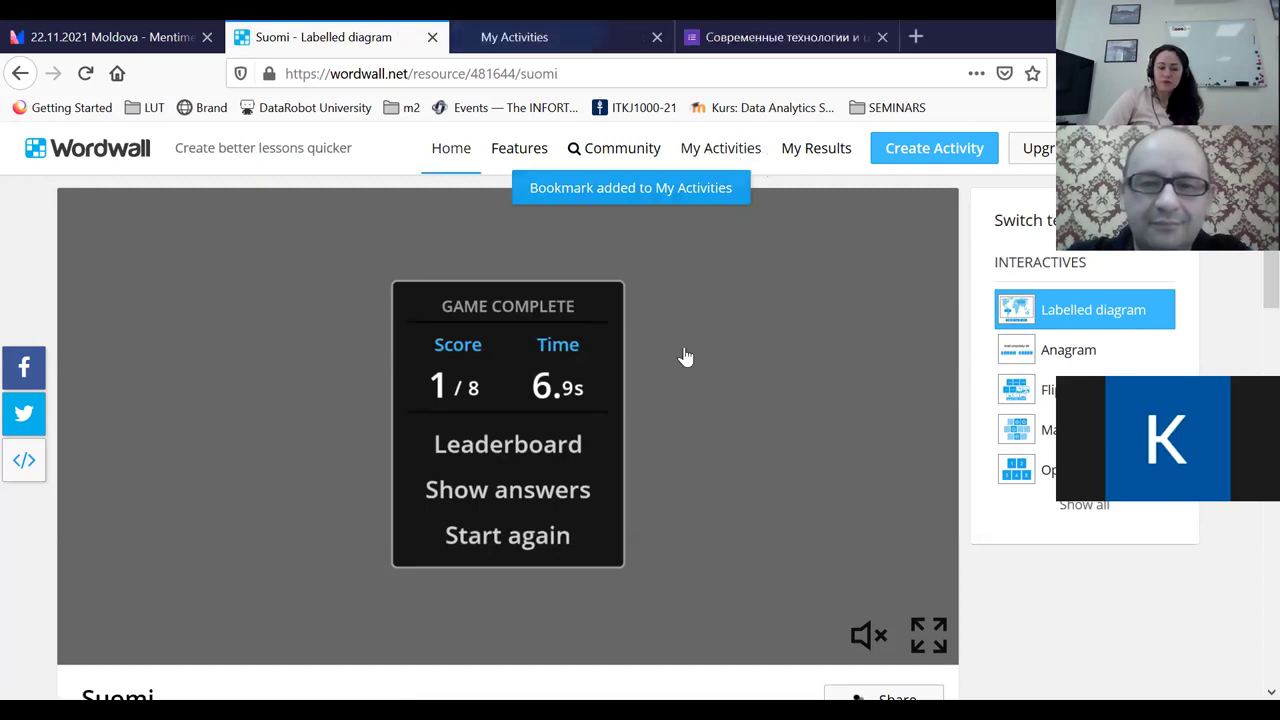
# Check the Suomi activity's action options and look through the list of activities in My Activities
pyautogui.scroll(-4, 686, 357)
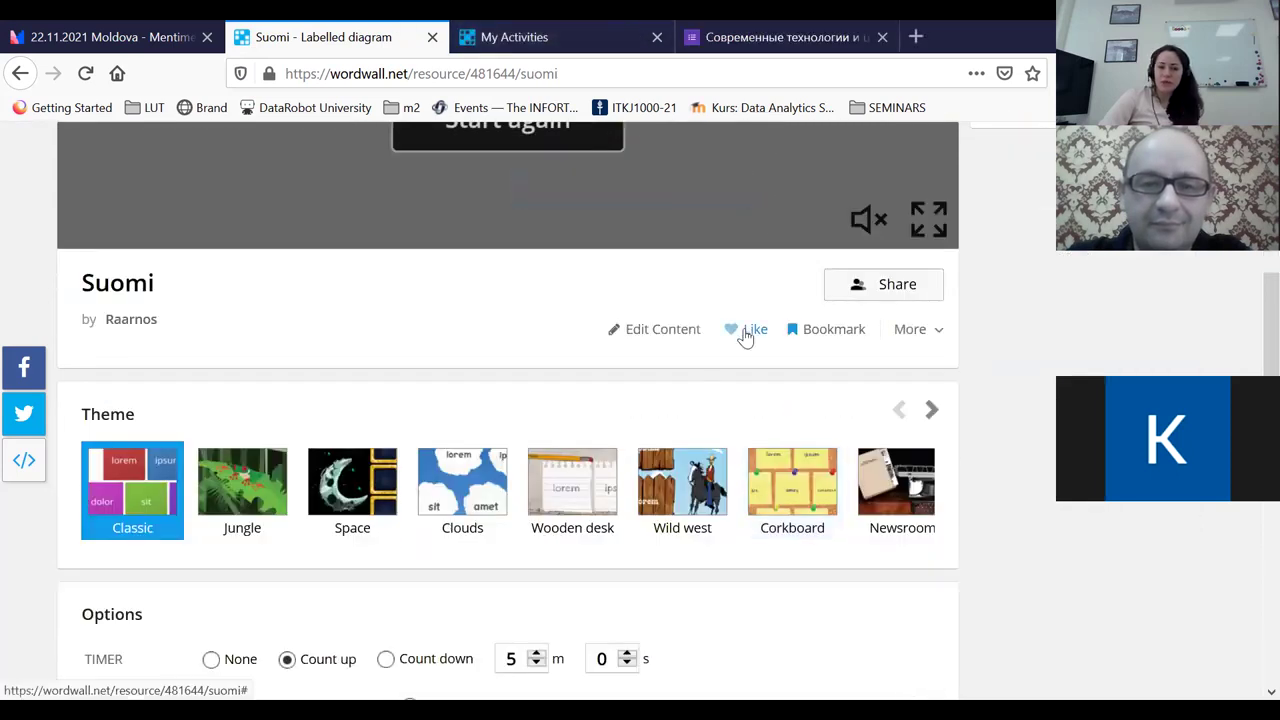
pyautogui.scroll(2, 671, 271)
pyautogui.click(503, 28)
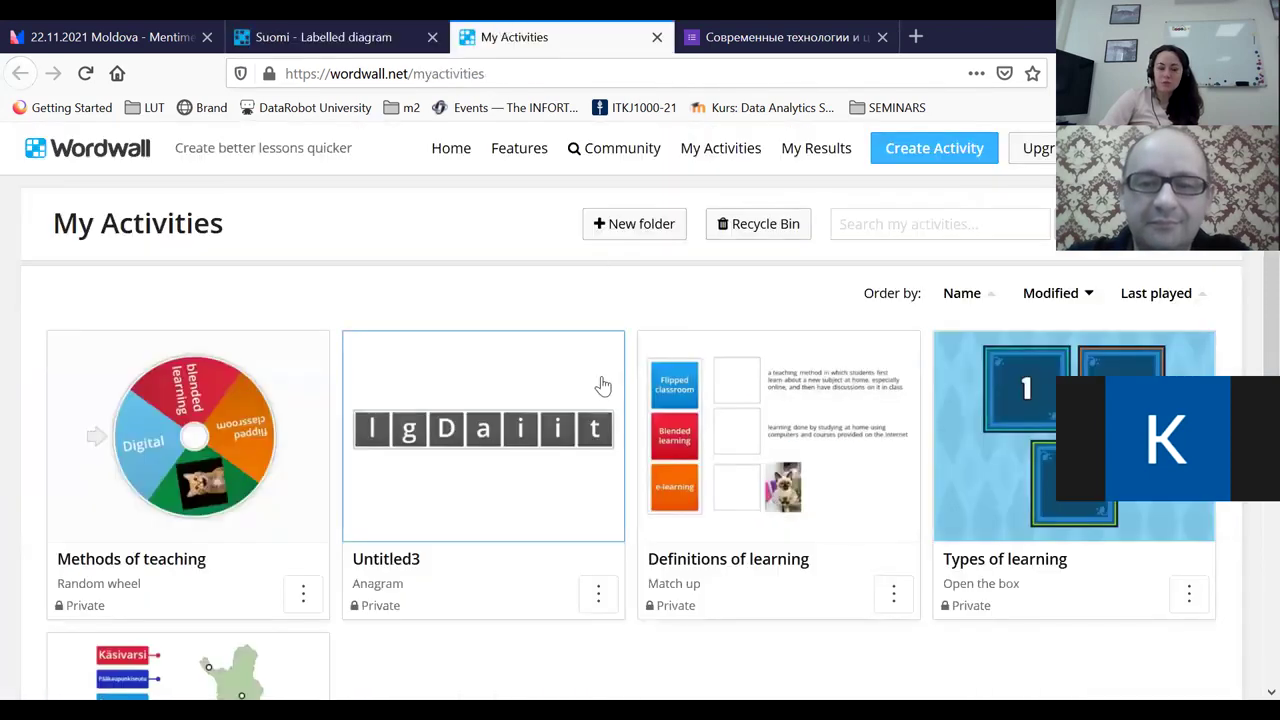
pyautogui.scroll(-3, 607, 394)
pyautogui.scroll(4, 607, 394)
# View the template list for creating an activity, and return to the Suomi activity to examine its bookmark option
pyautogui.click(924, 165)
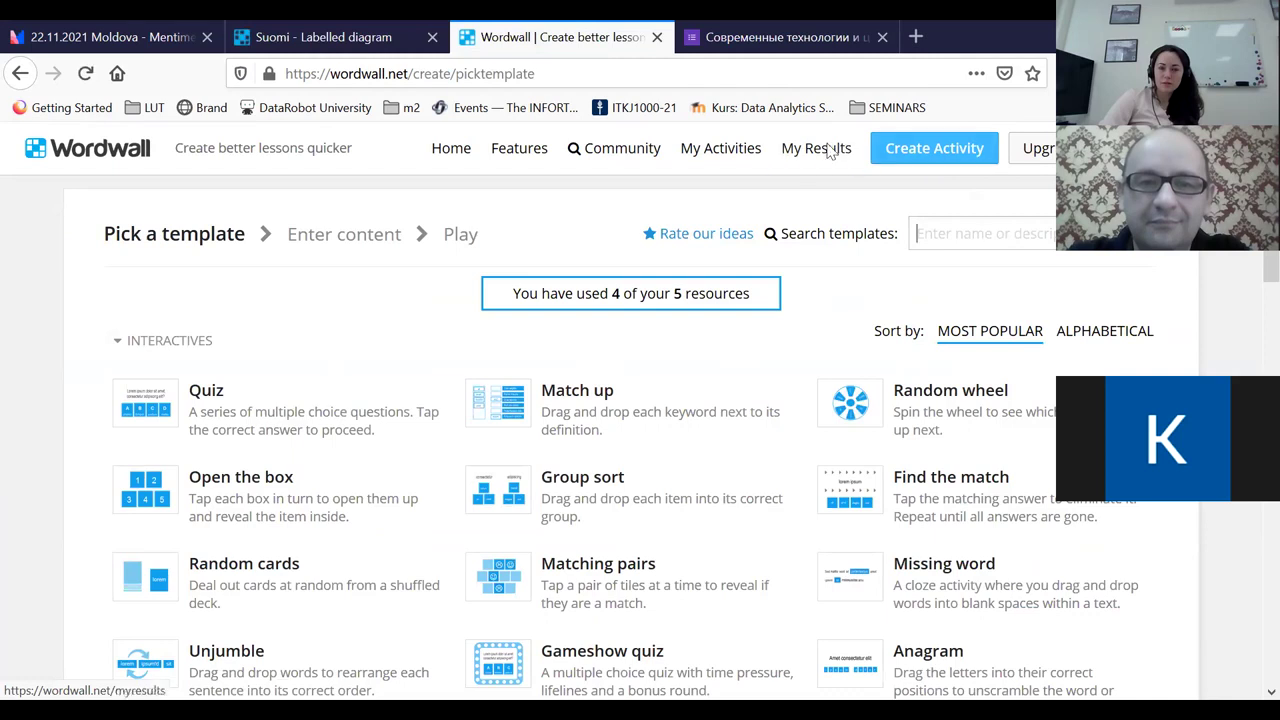
pyautogui.click(345, 35)
pyautogui.scroll(3, 541, 428)
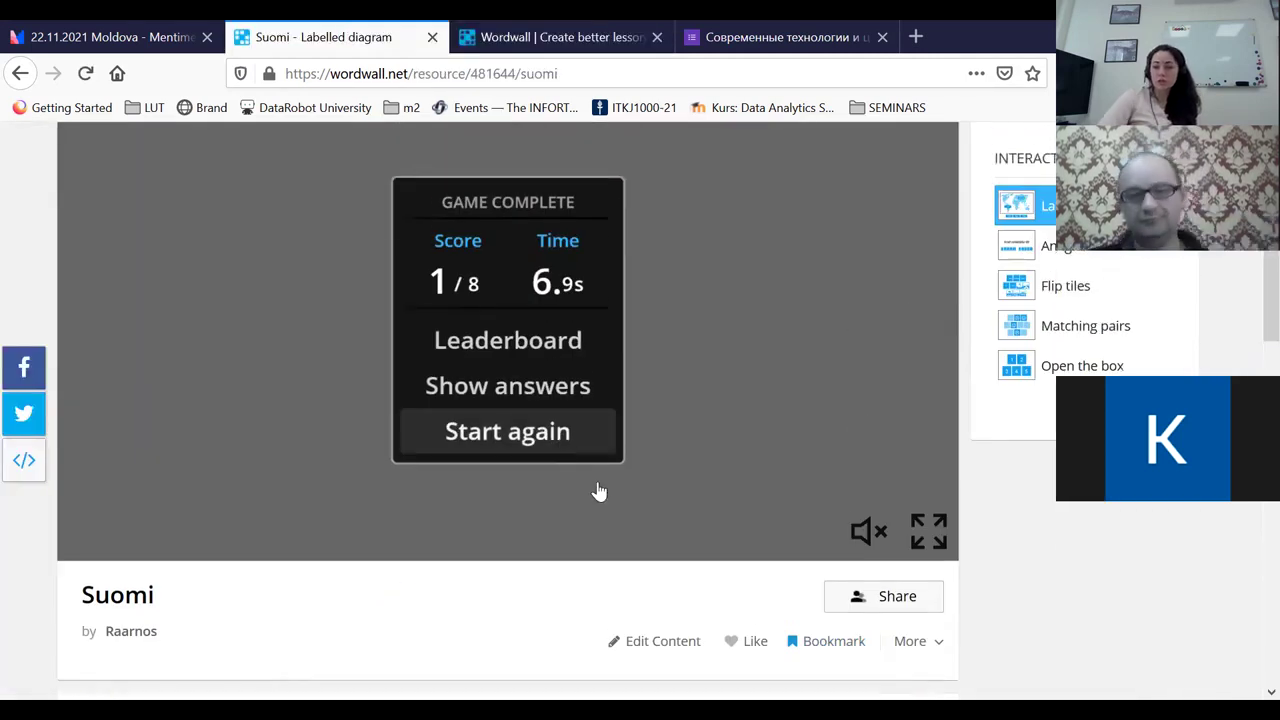
pyautogui.scroll(-3, 633, 530)
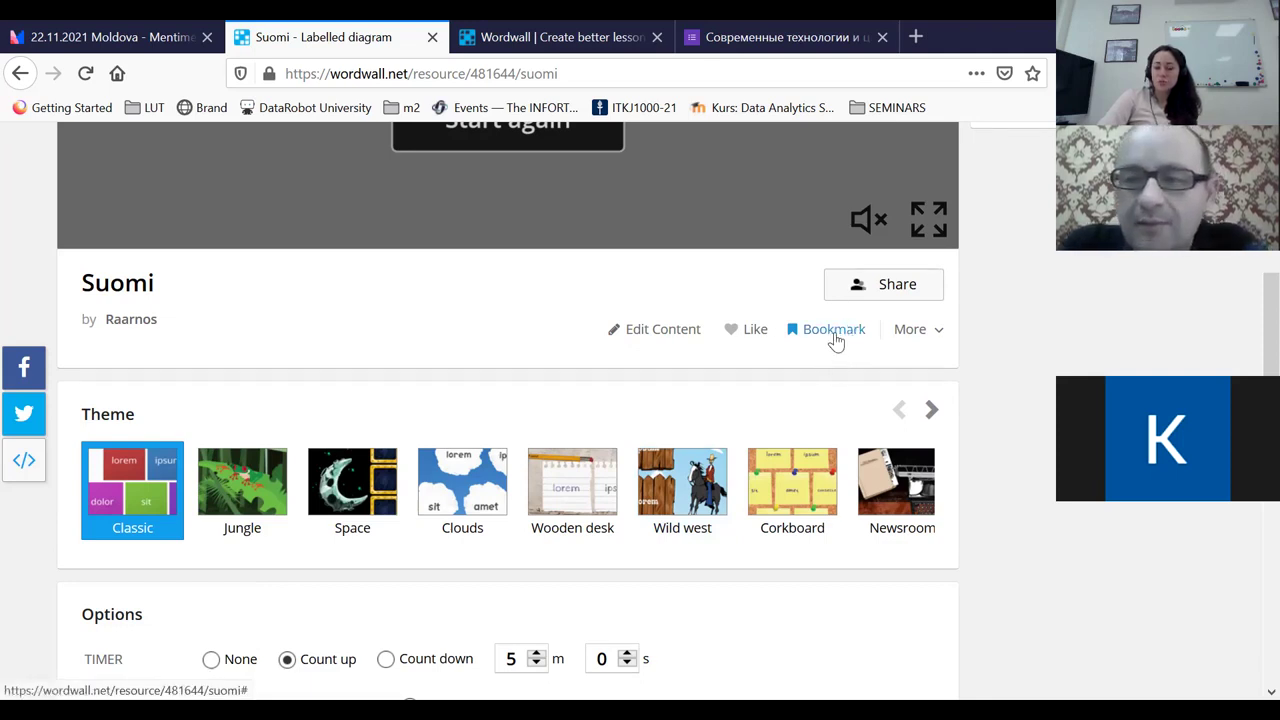
# Return to My Activities and locate the bookmarked Suomi labelled diagram
pyautogui.click(585, 30)
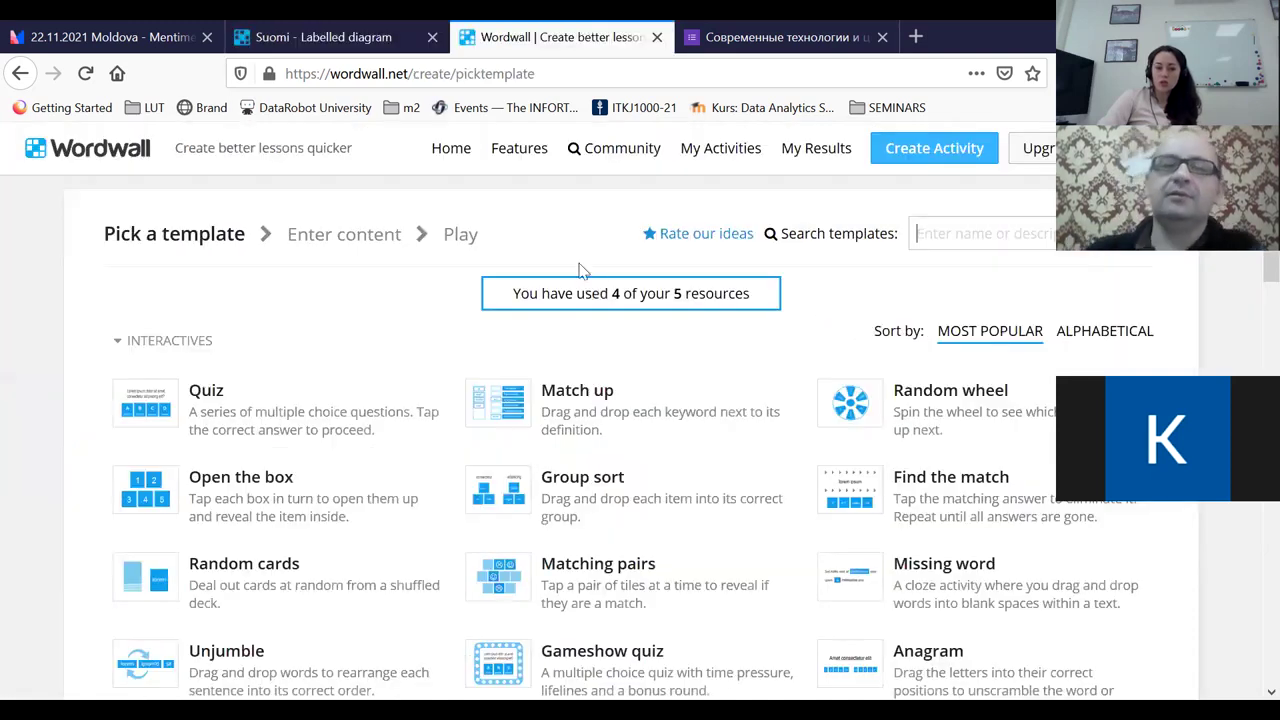
pyautogui.click(720, 150)
pyautogui.scroll(-5, 600, 346)
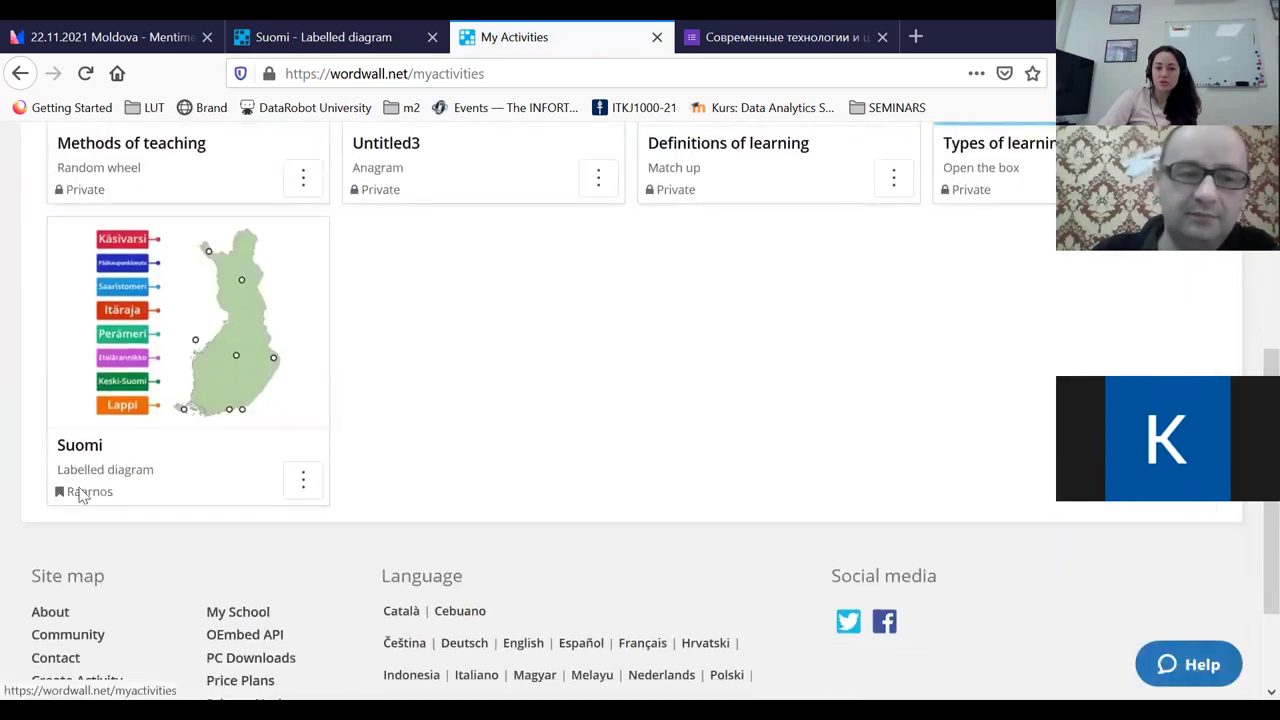
# Check the bookmarked Suomi diagram's action options, and open the Suomi activity's content editor to review its map and labels
pyautogui.click(304, 482)
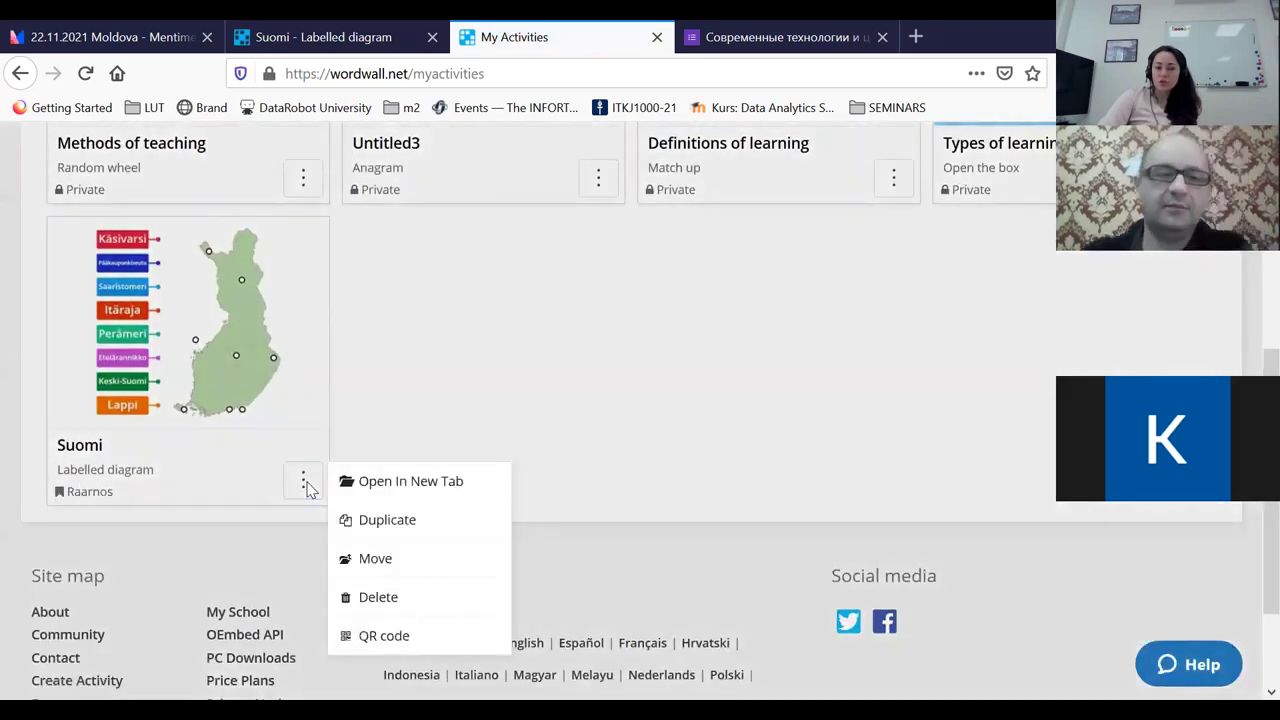
pyautogui.click(307, 487)
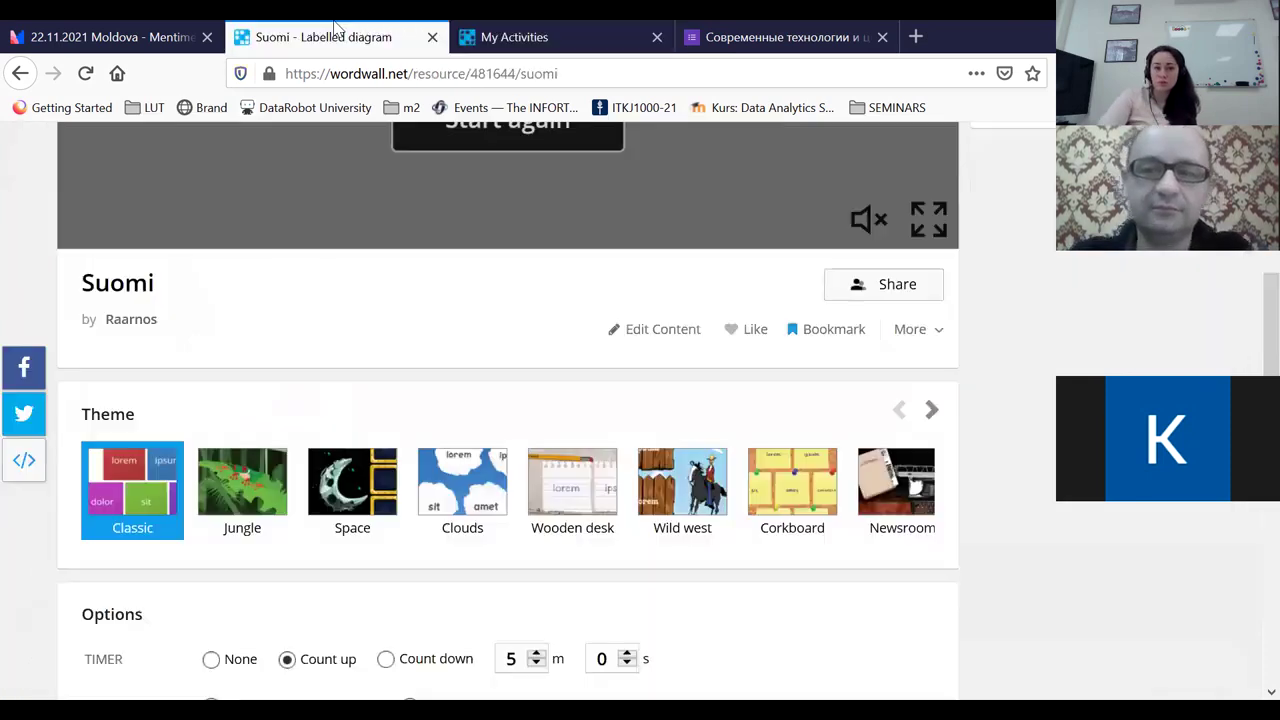
pyautogui.click(330, 37)
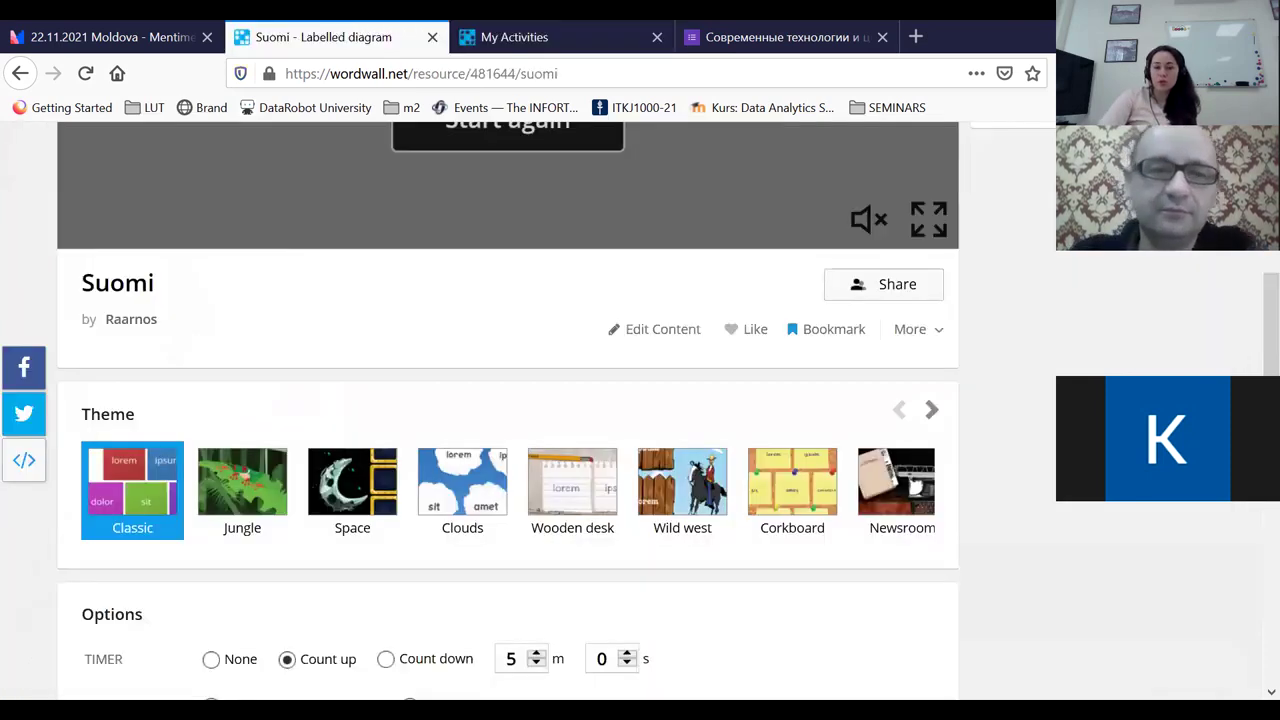
pyautogui.click(660, 331)
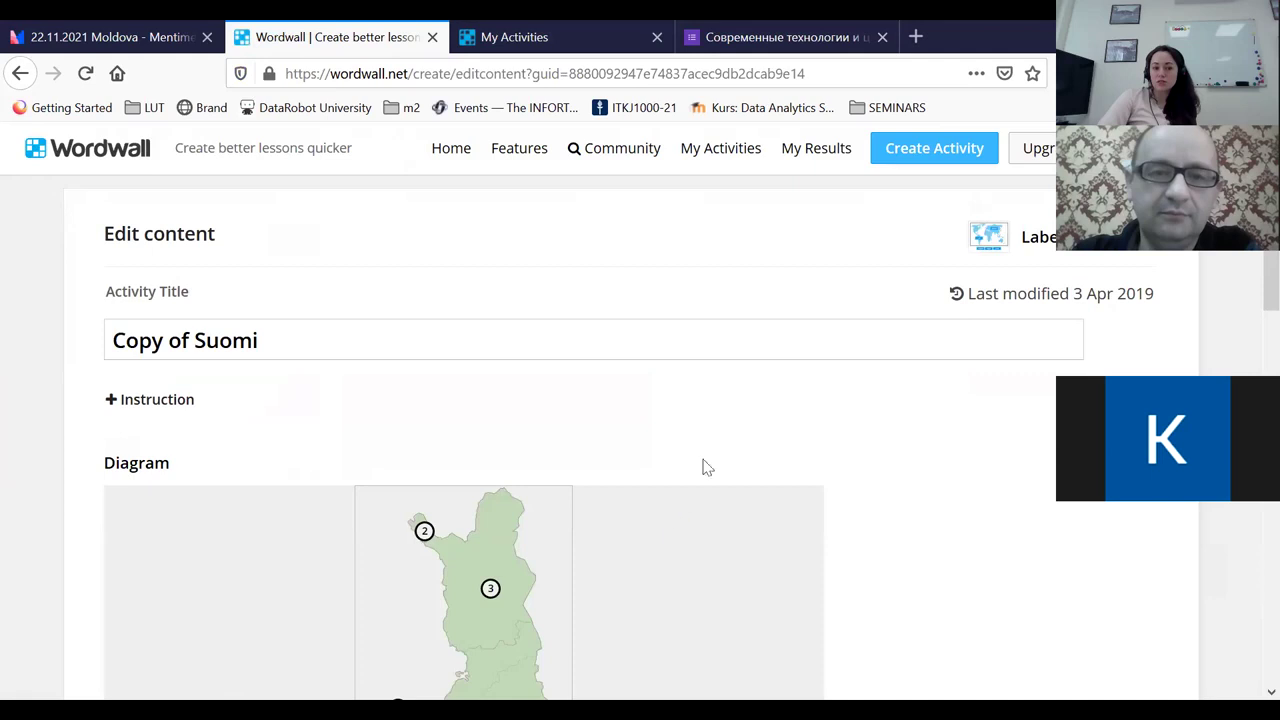
pyautogui.scroll(-2, 780, 466)
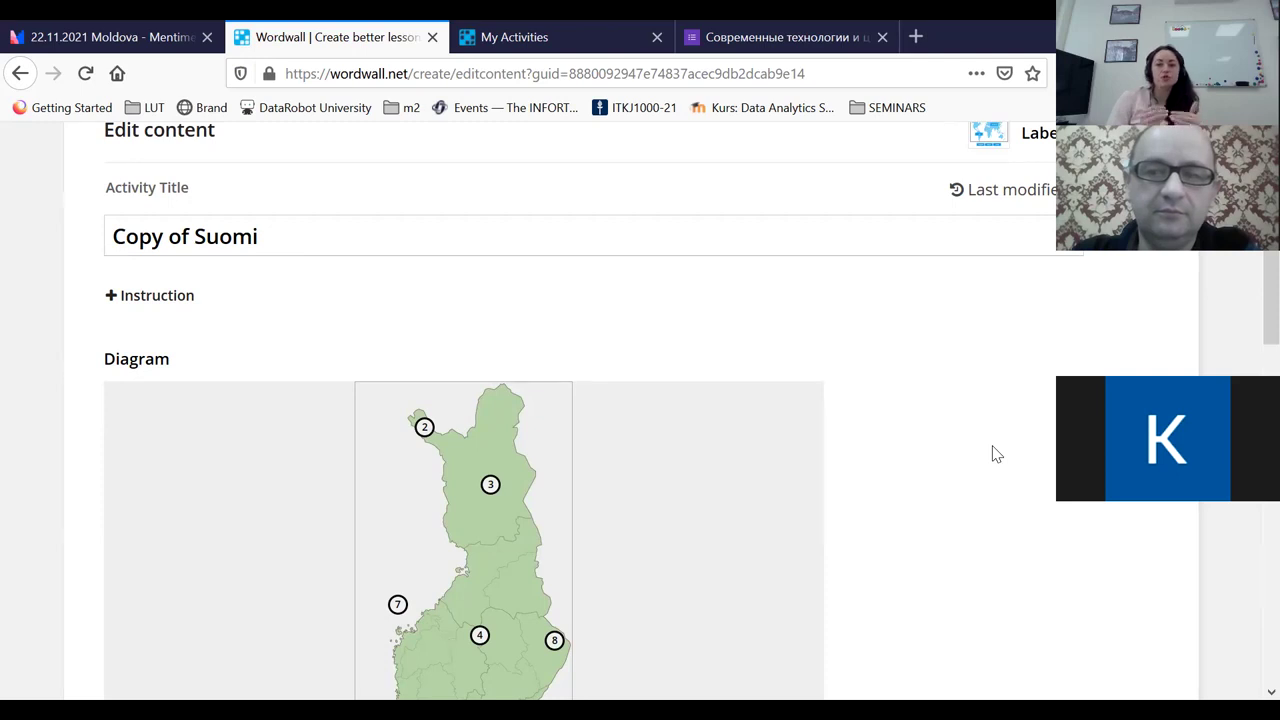
pyautogui.scroll(-6, 1004, 312)
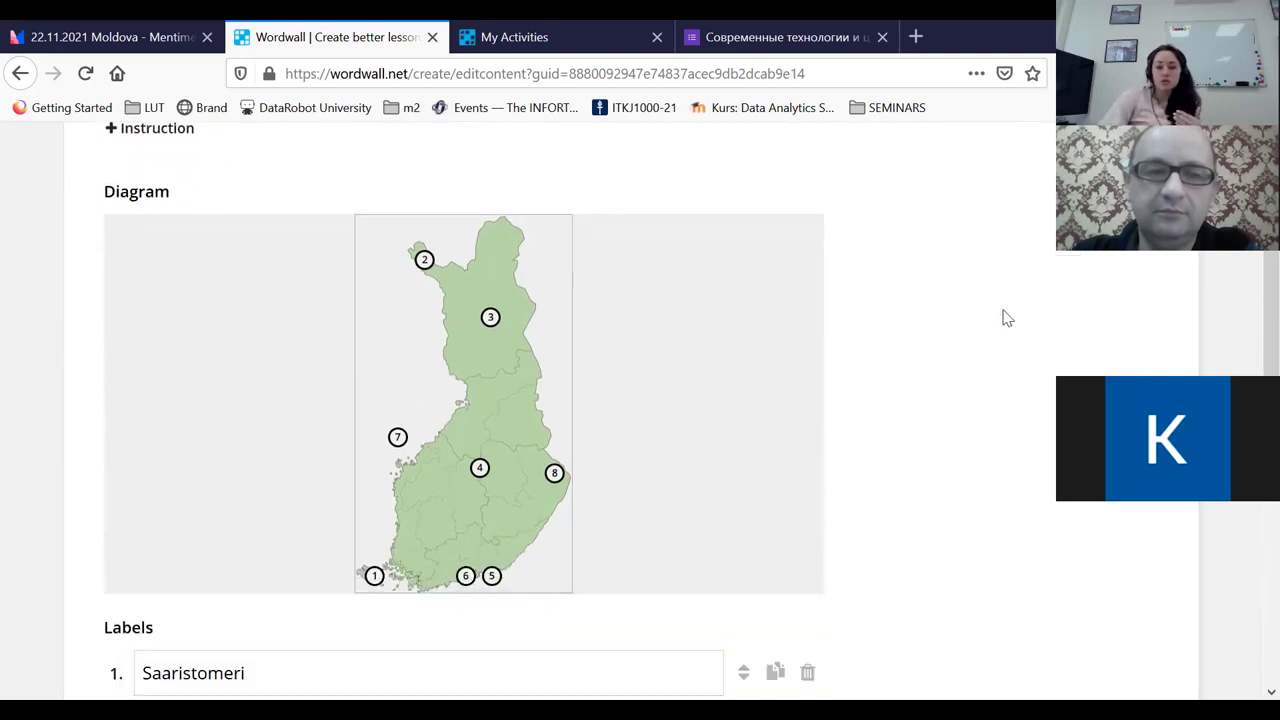
pyautogui.scroll(-4, 317, 525)
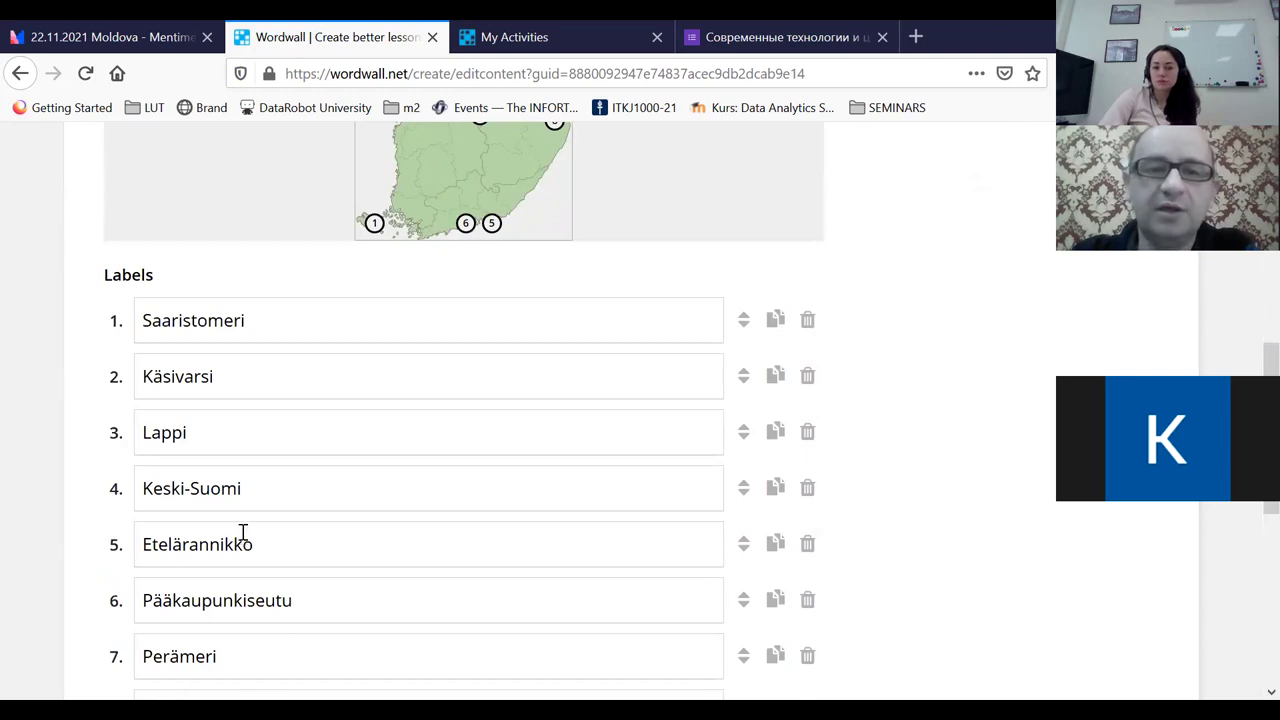
pyautogui.scroll(-6, 247, 534)
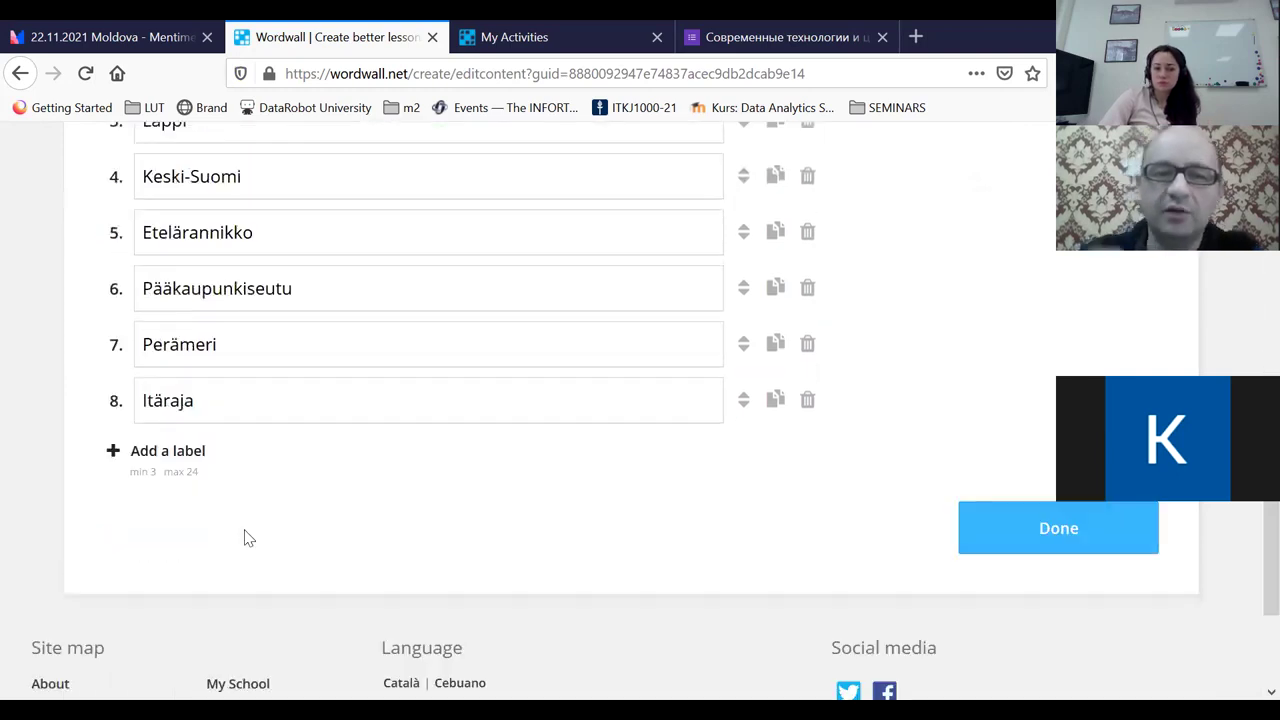
pyautogui.scroll(15, 247, 538)
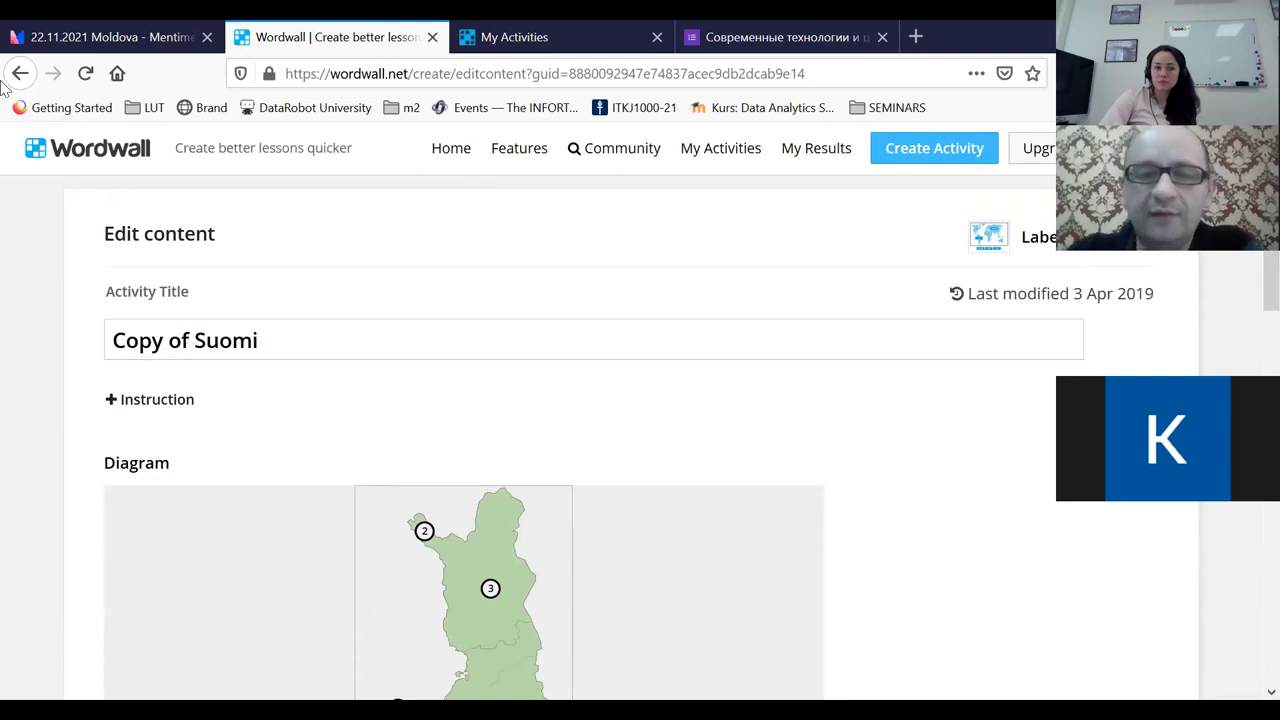
# Return from the content editor to the Suomi activity page and look over its theme, timer and shuffle options
pyautogui.click(20, 73)
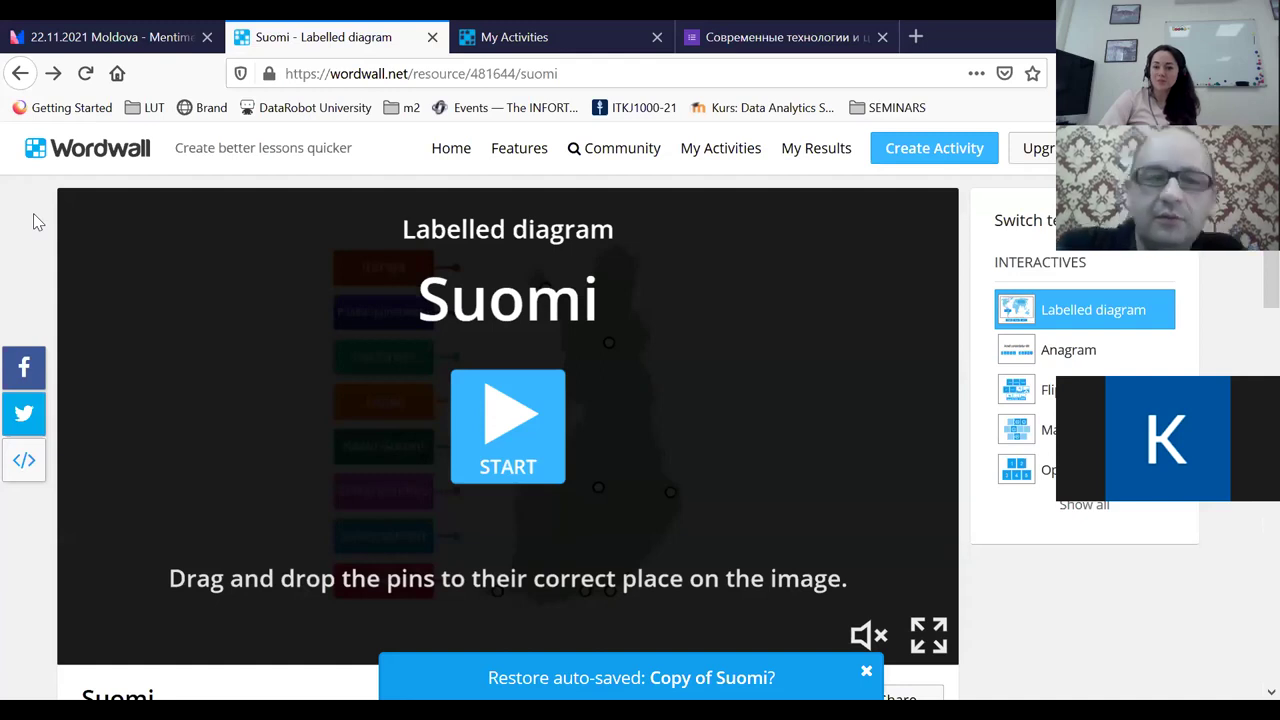
pyautogui.scroll(-5, 36, 213)
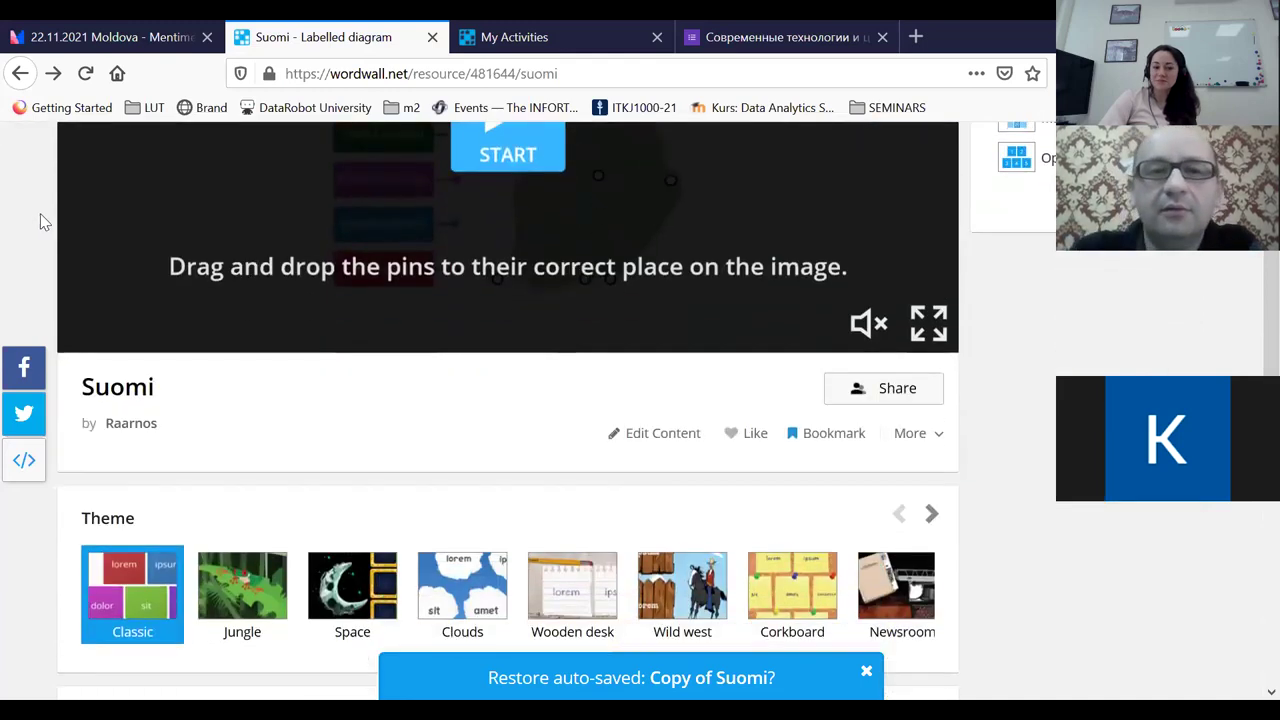
pyautogui.scroll(-2, 40, 220)
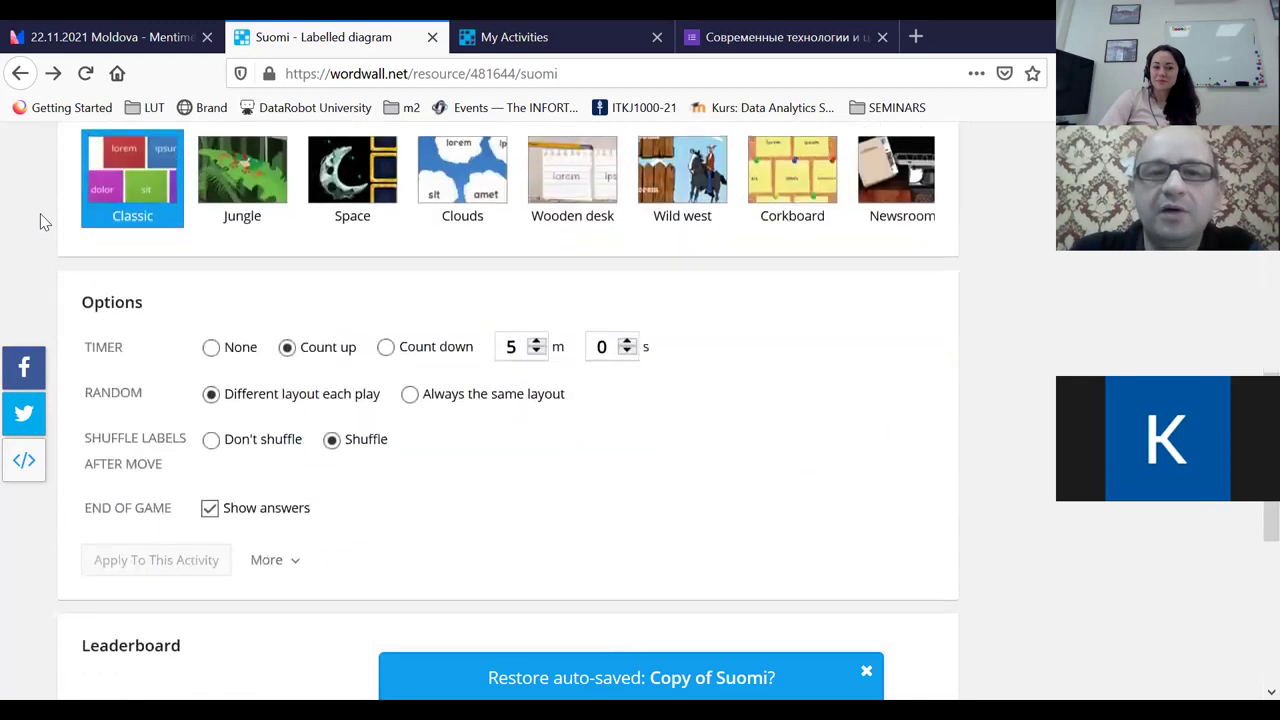
pyautogui.scroll(3, 40, 220)
pyautogui.scroll(2, 40, 221)
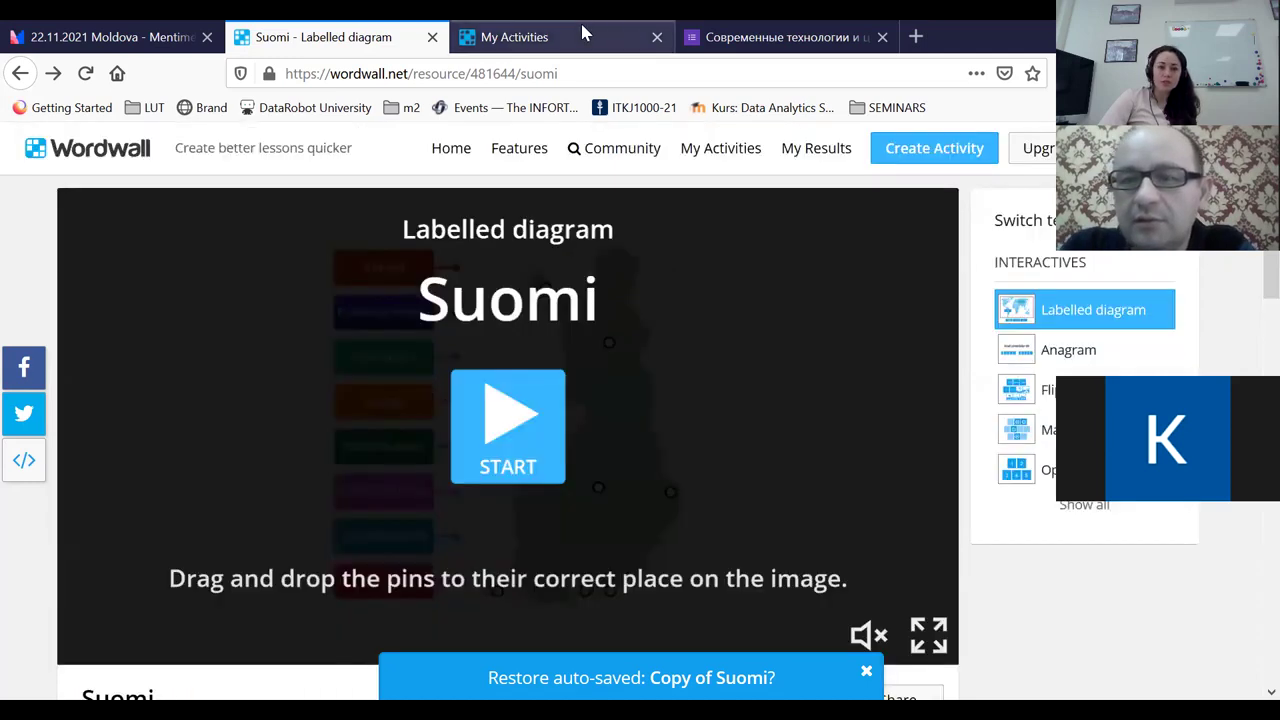
# Switch back to My Activities and examine the action options available for the bookmarked Suomi diagram
pyautogui.click(585, 35)
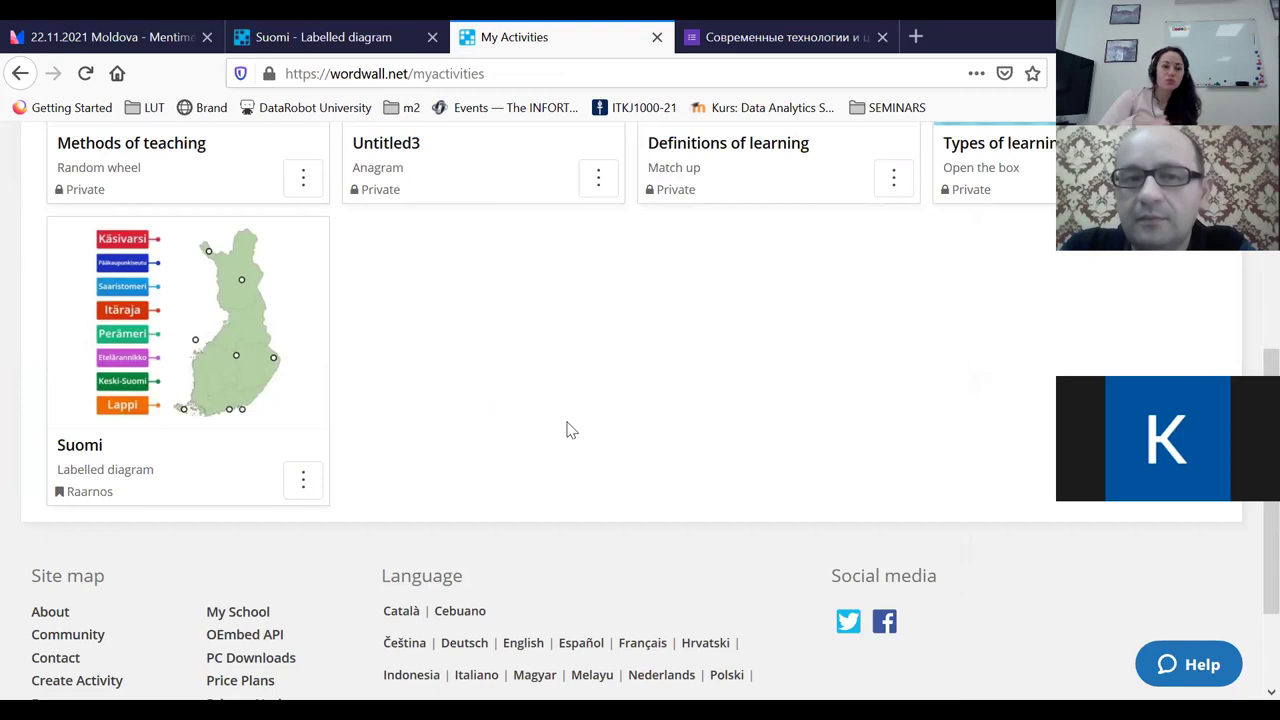
pyautogui.scroll(5, 826, 403)
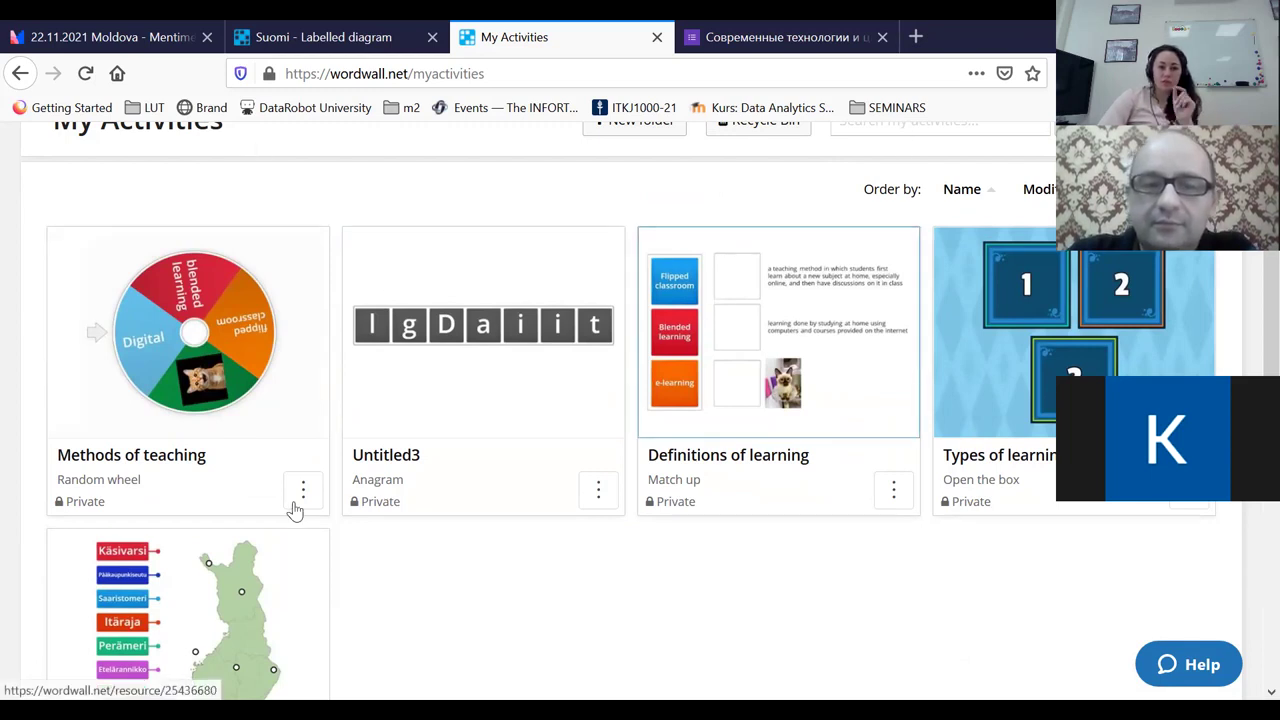
pyautogui.scroll(-2, 295, 510)
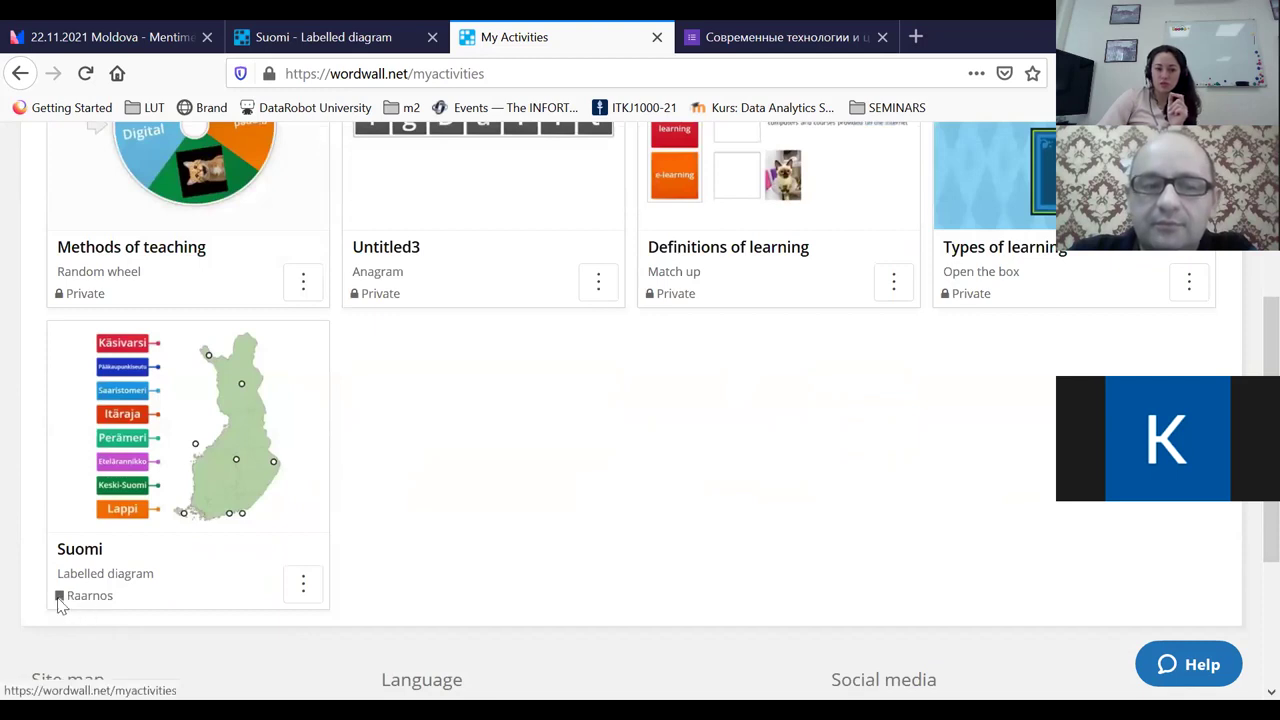
pyautogui.click(306, 590)
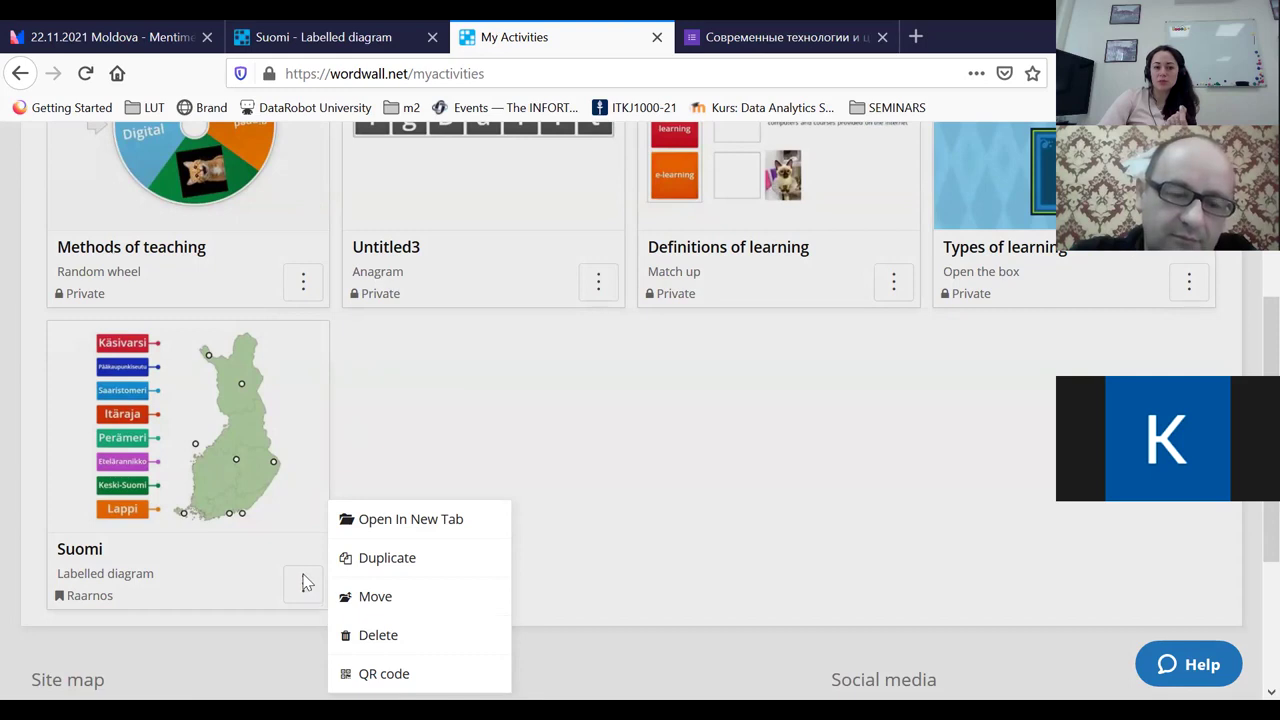
pyautogui.click(588, 415)
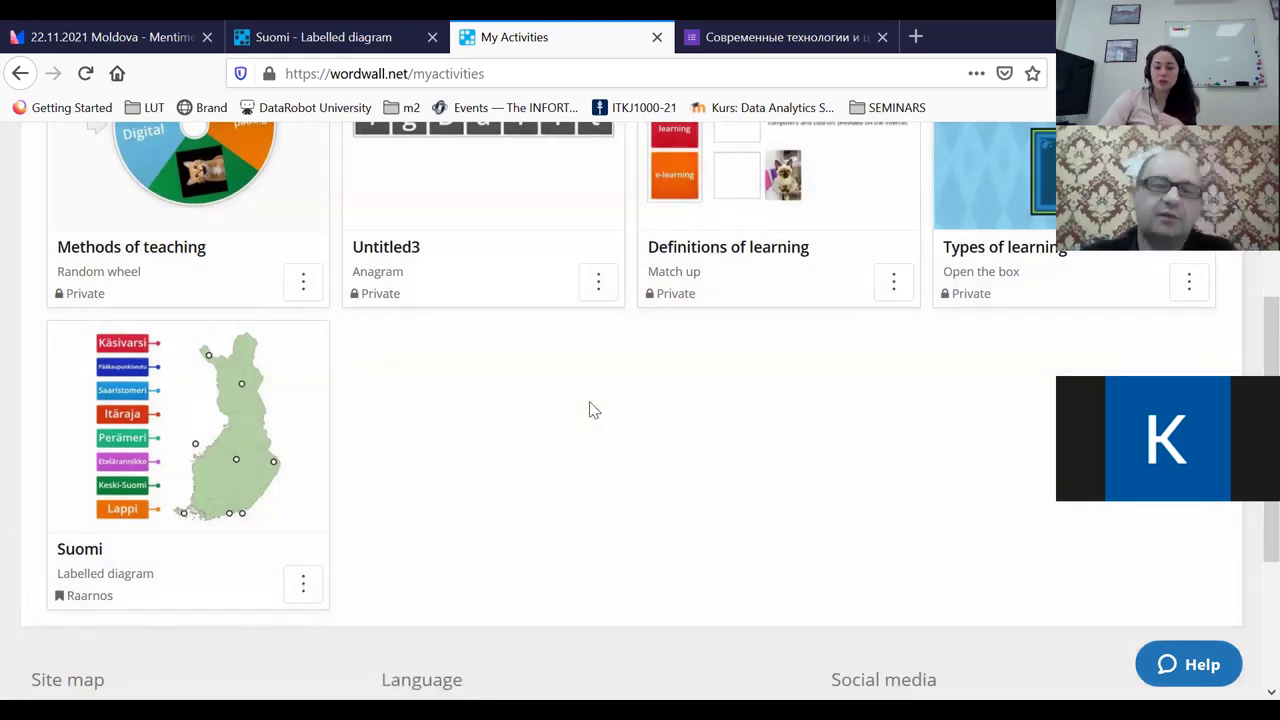
# View the dialog for creating a new folder in My Activities, and close it without creating one
pyautogui.scroll(3, 590, 410)
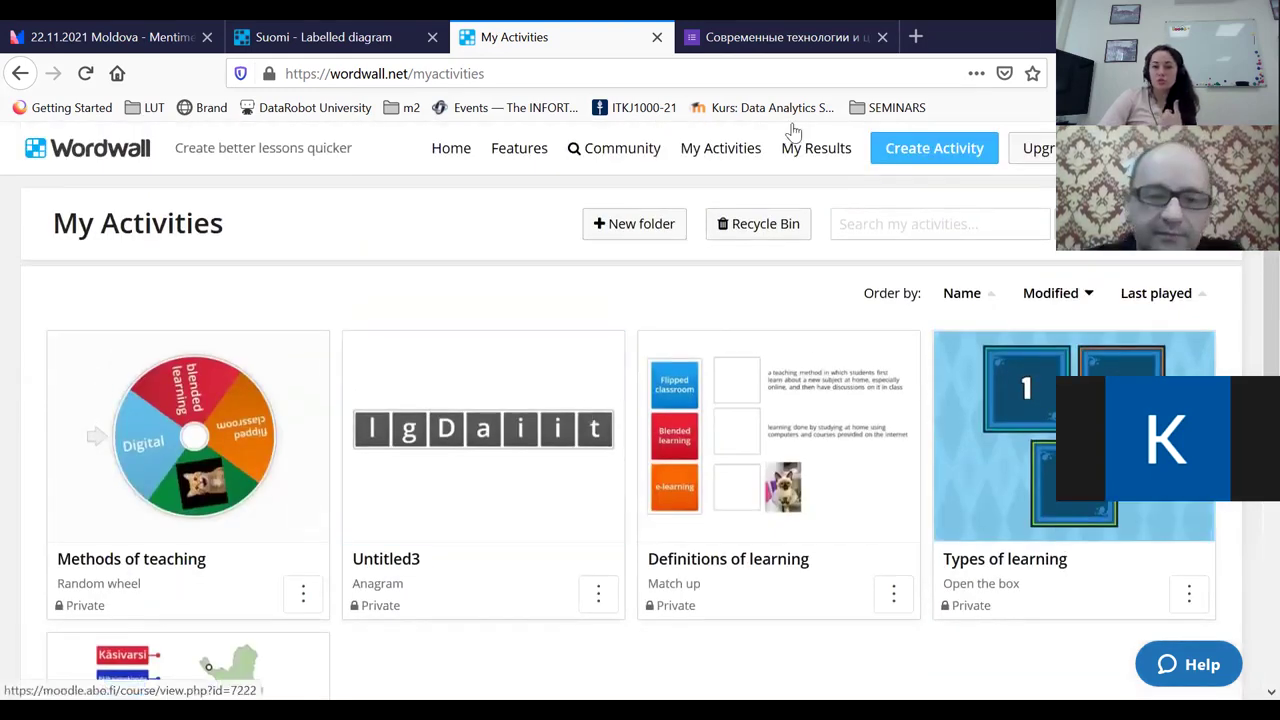
pyautogui.click(623, 230)
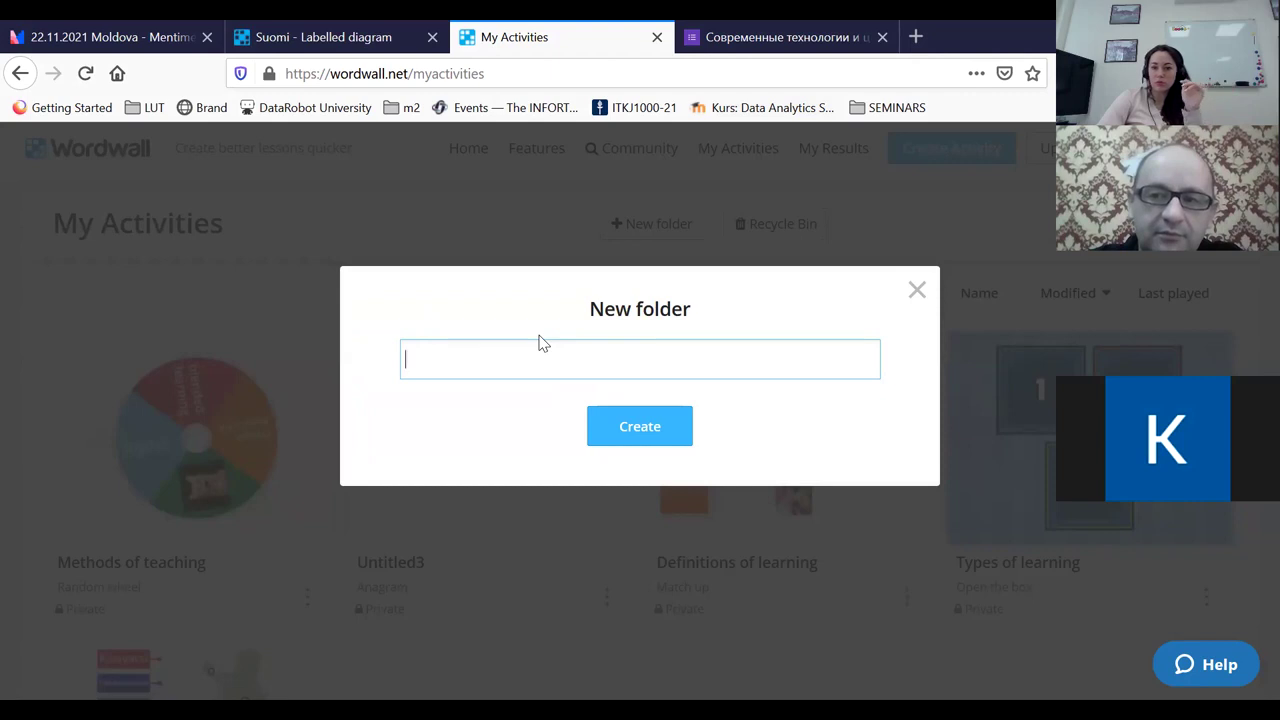
pyautogui.click(545, 349)
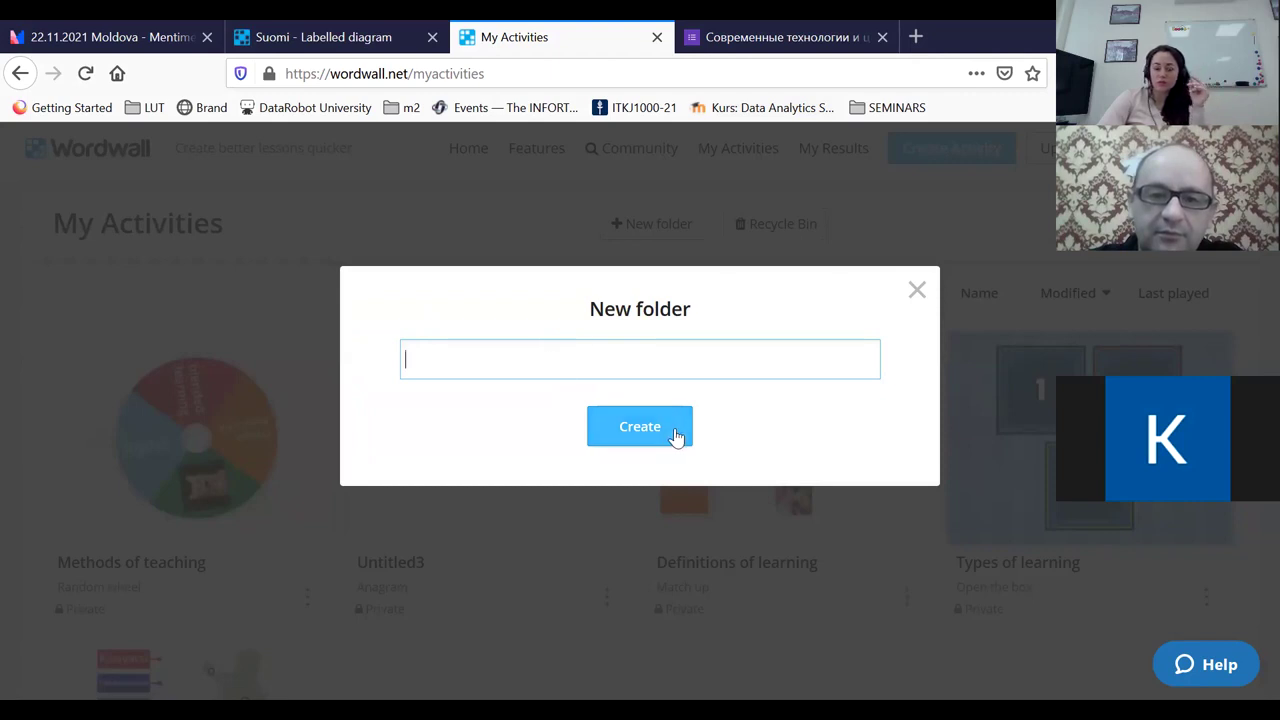
pyautogui.click(683, 303)
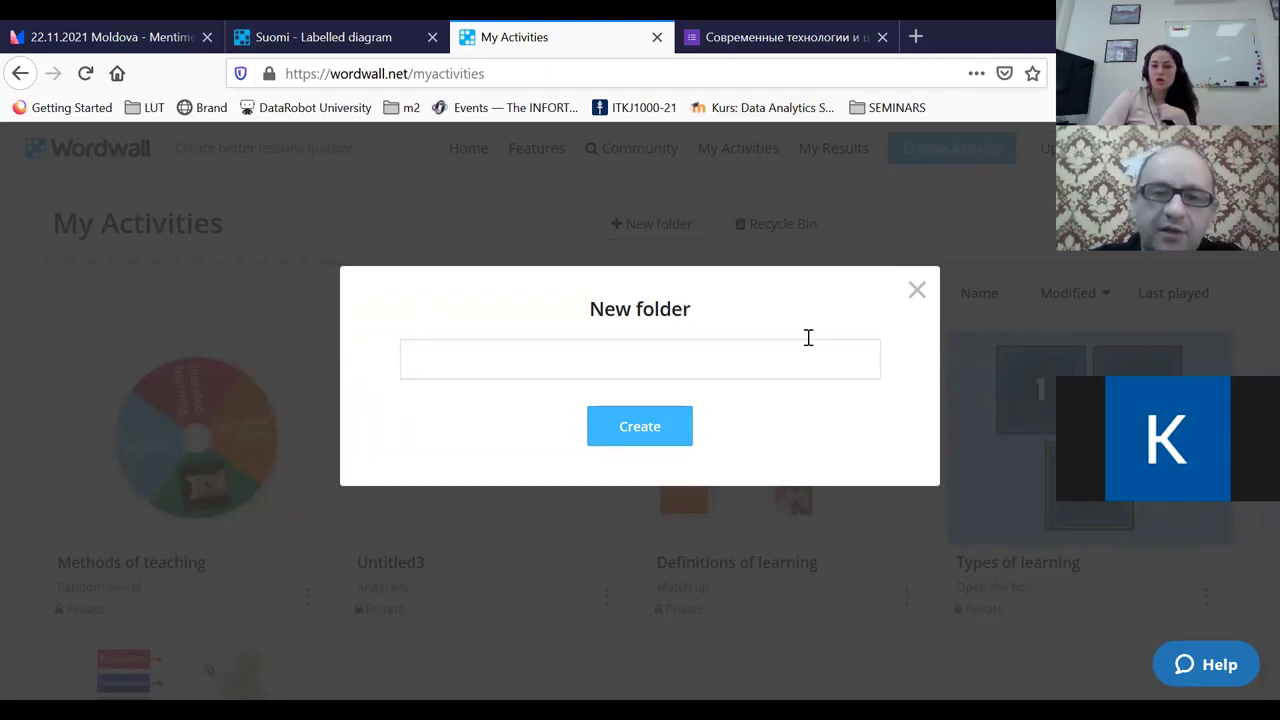
pyautogui.click(917, 289)
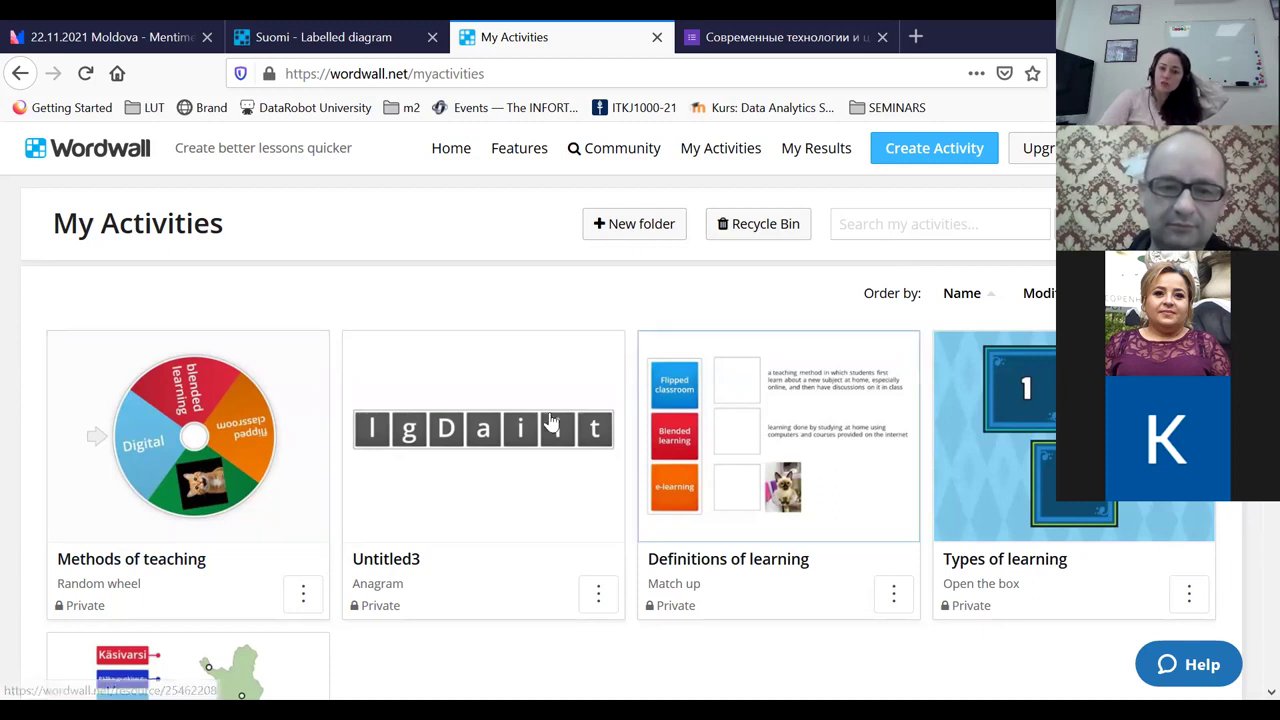
# Open and start the Methods of teaching random wheel, and return to My Activities
pyautogui.click(260, 472)
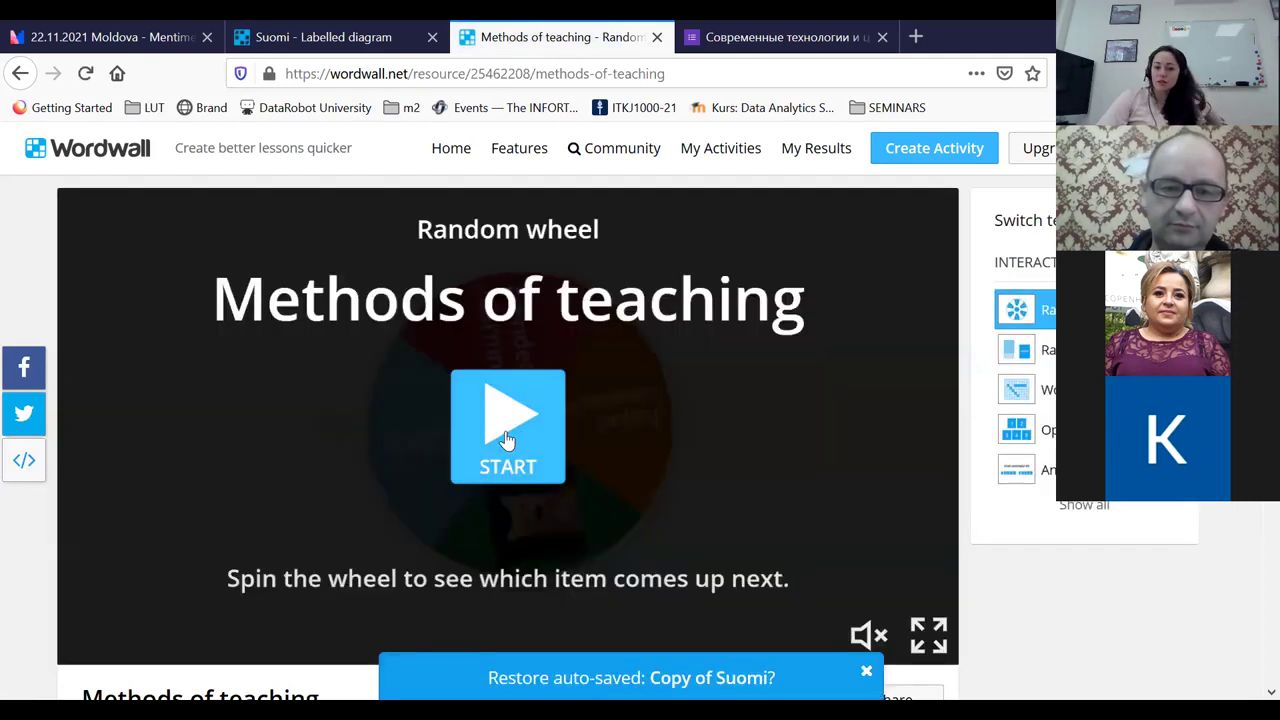
pyautogui.click(518, 440)
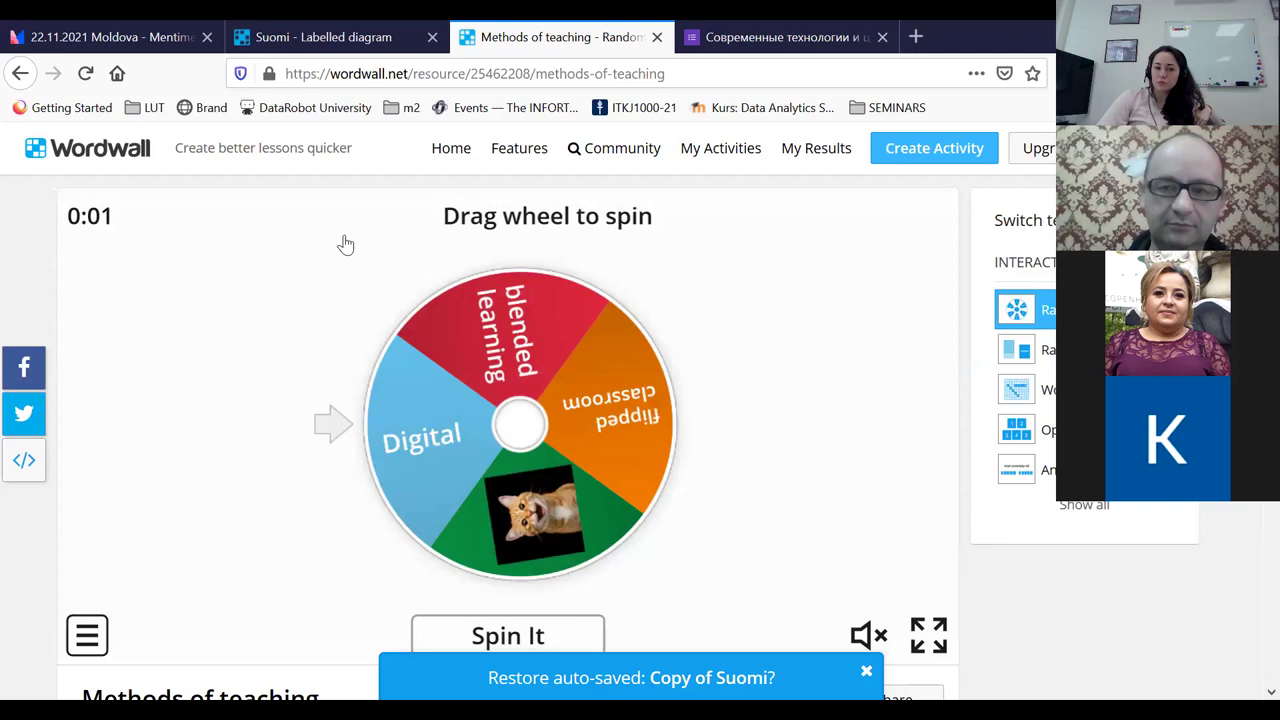
pyautogui.click(30, 73)
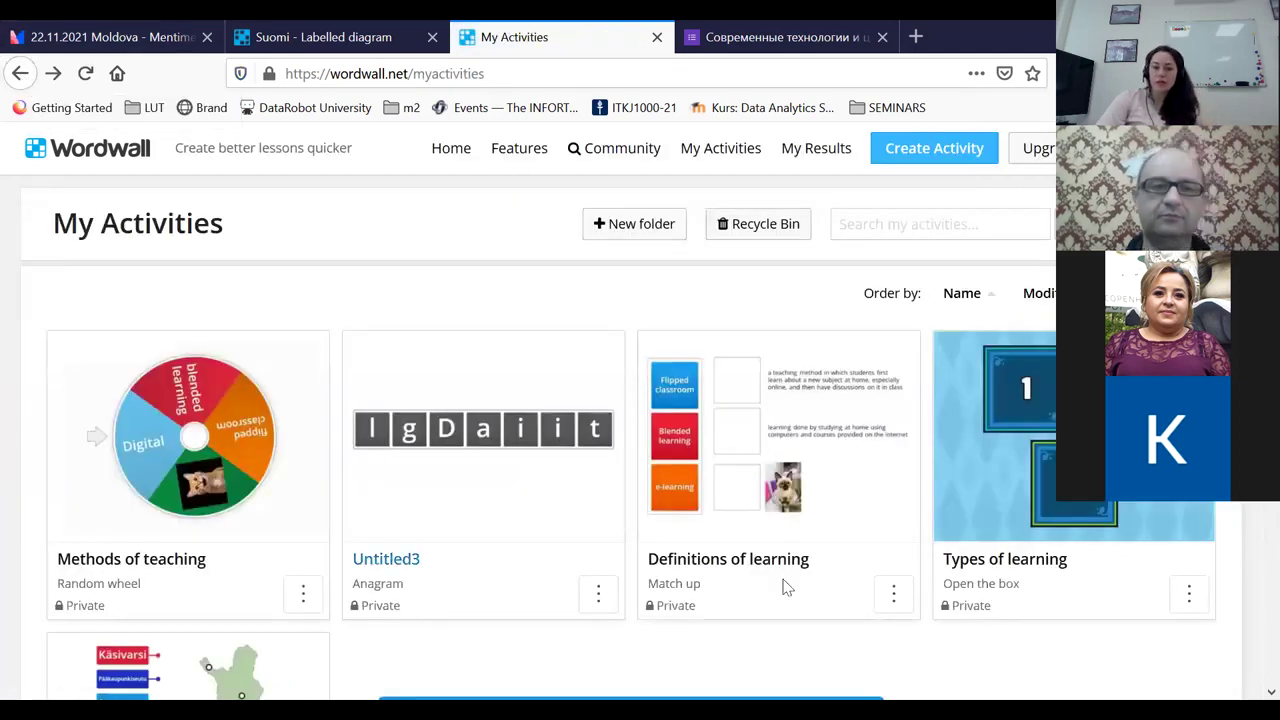
# Open the Definitions of learning match-up activity, and view the template list for creating an activity in a new tab
pyautogui.click(787, 452)
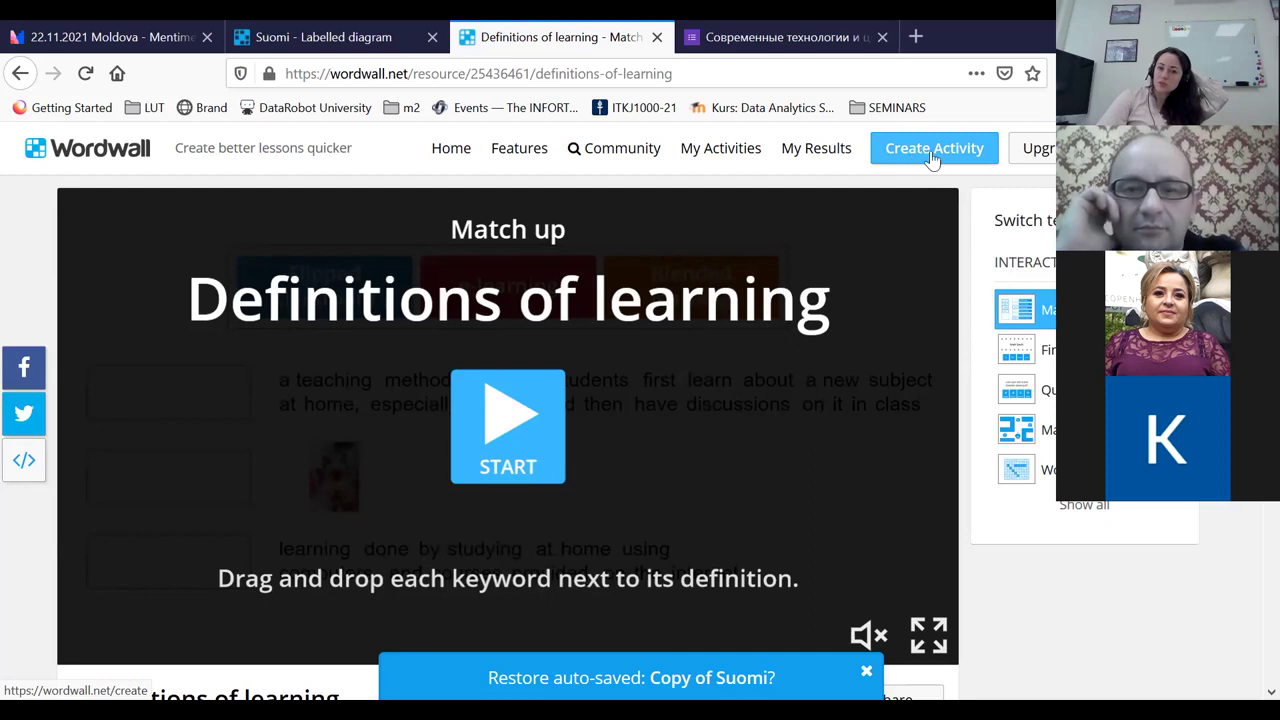
pyautogui.click(917, 150)
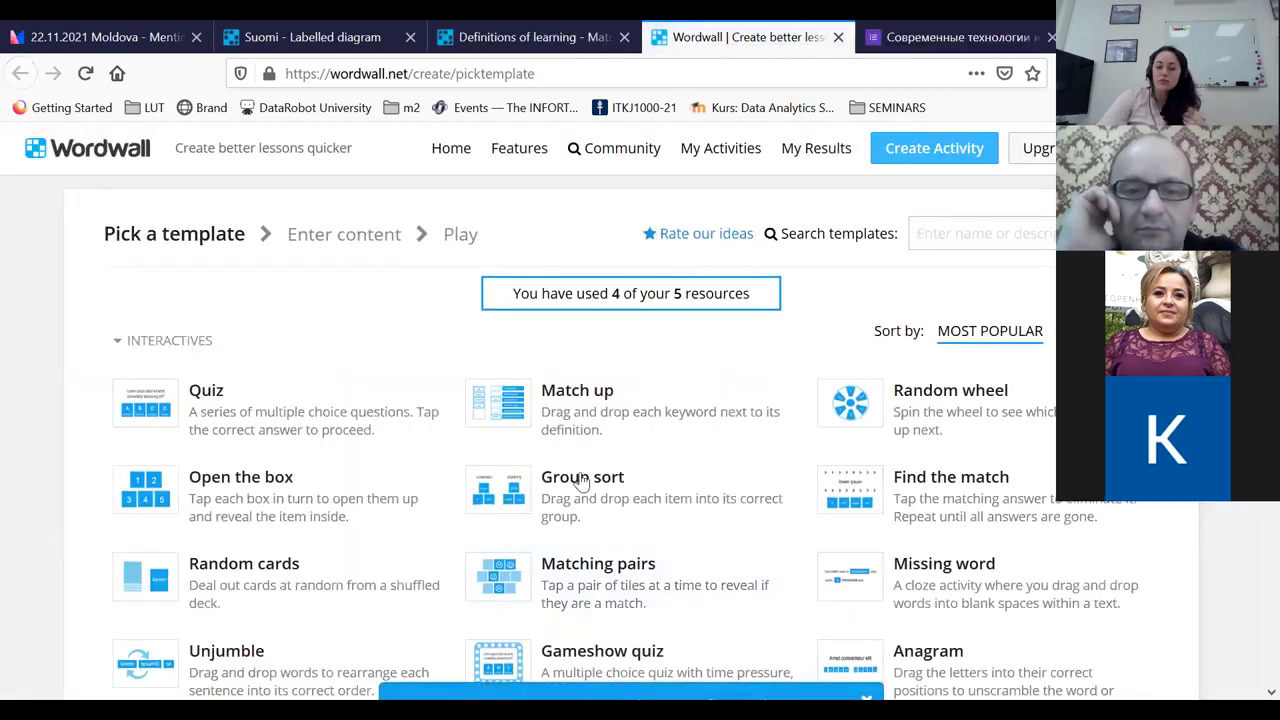
pyautogui.scroll(-2, 582, 482)
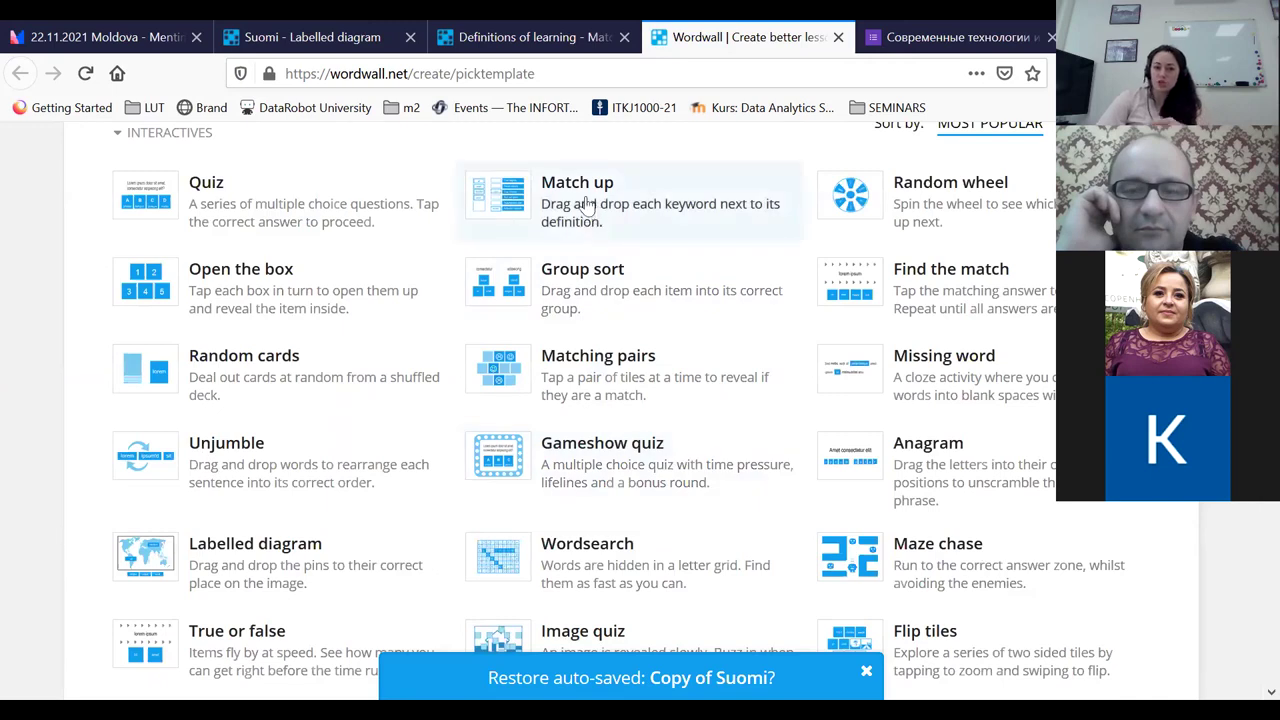
# Open the Definitions of learning activity's content for editing, and examine its title and first keyword fields
pyautogui.click(530, 37)
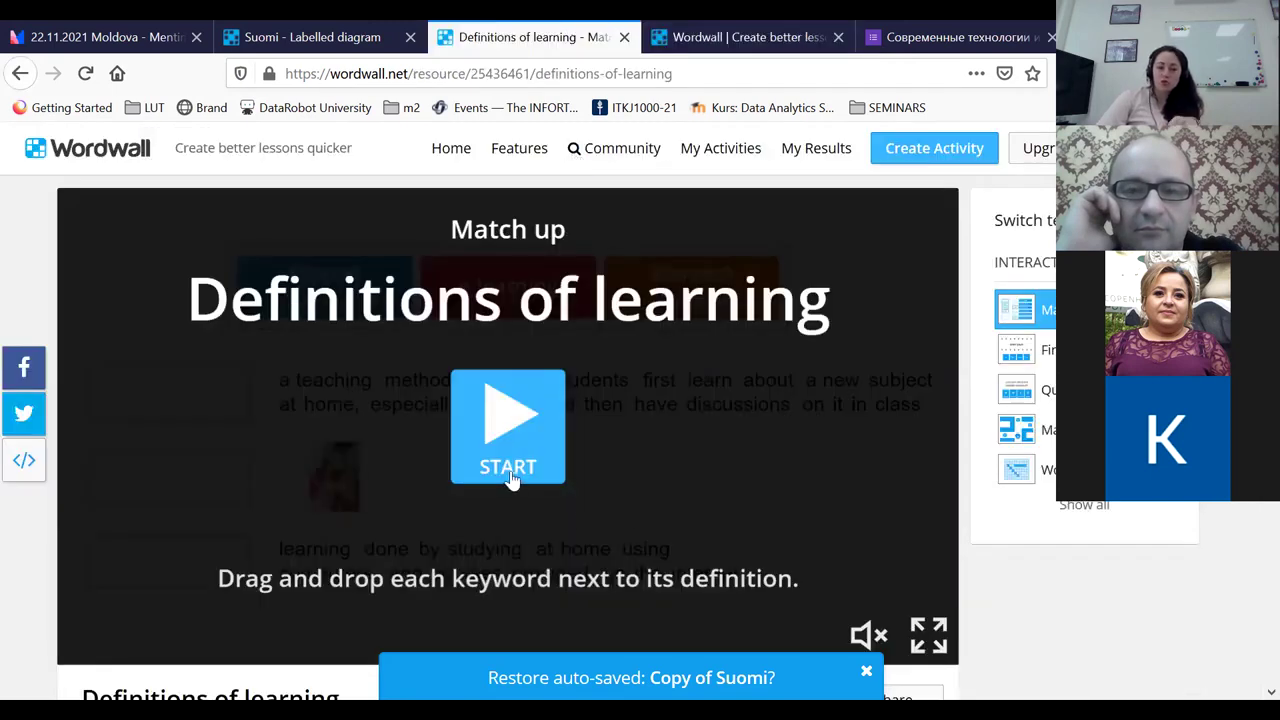
pyautogui.scroll(-2, 740, 545)
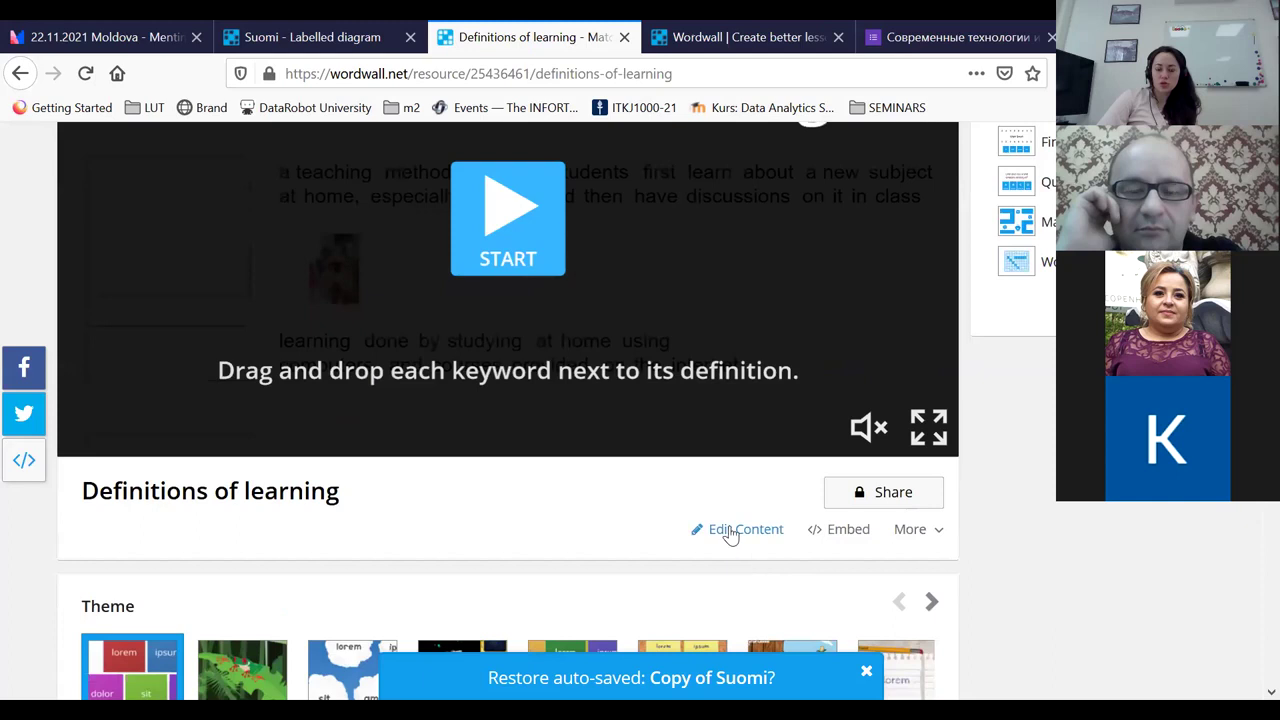
pyautogui.click(738, 530)
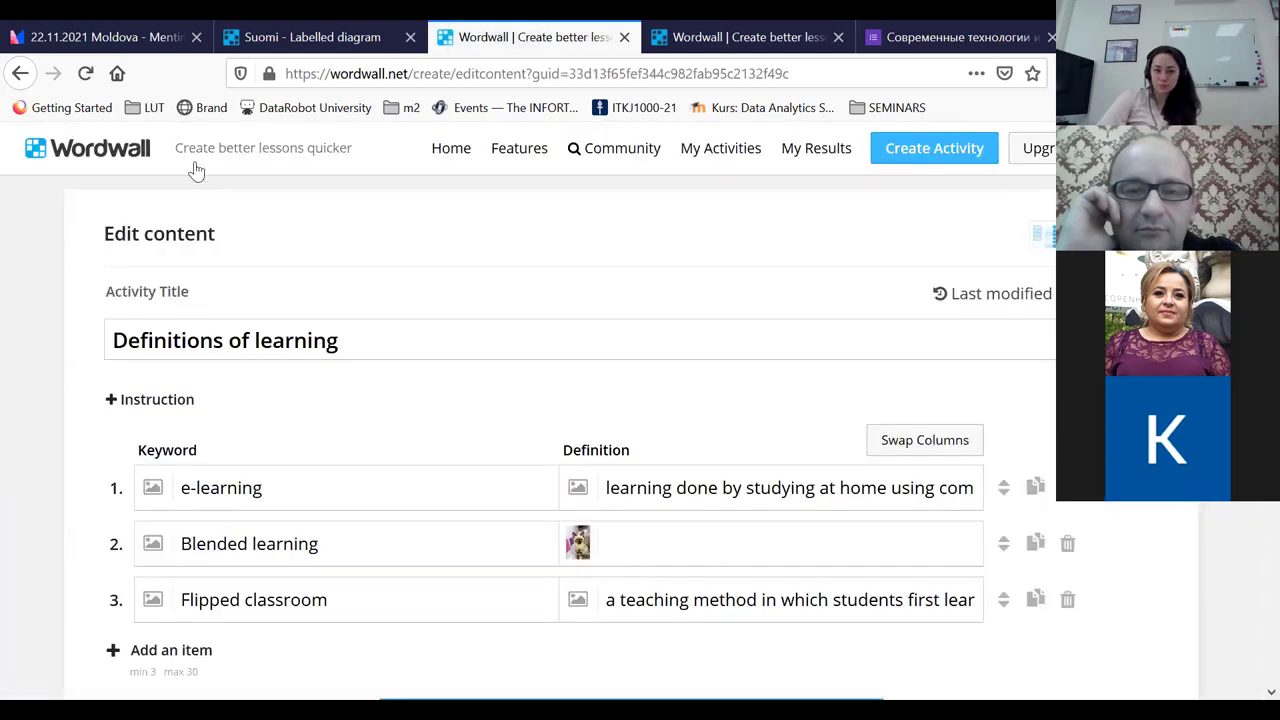
pyautogui.scroll(-1, 700, 290)
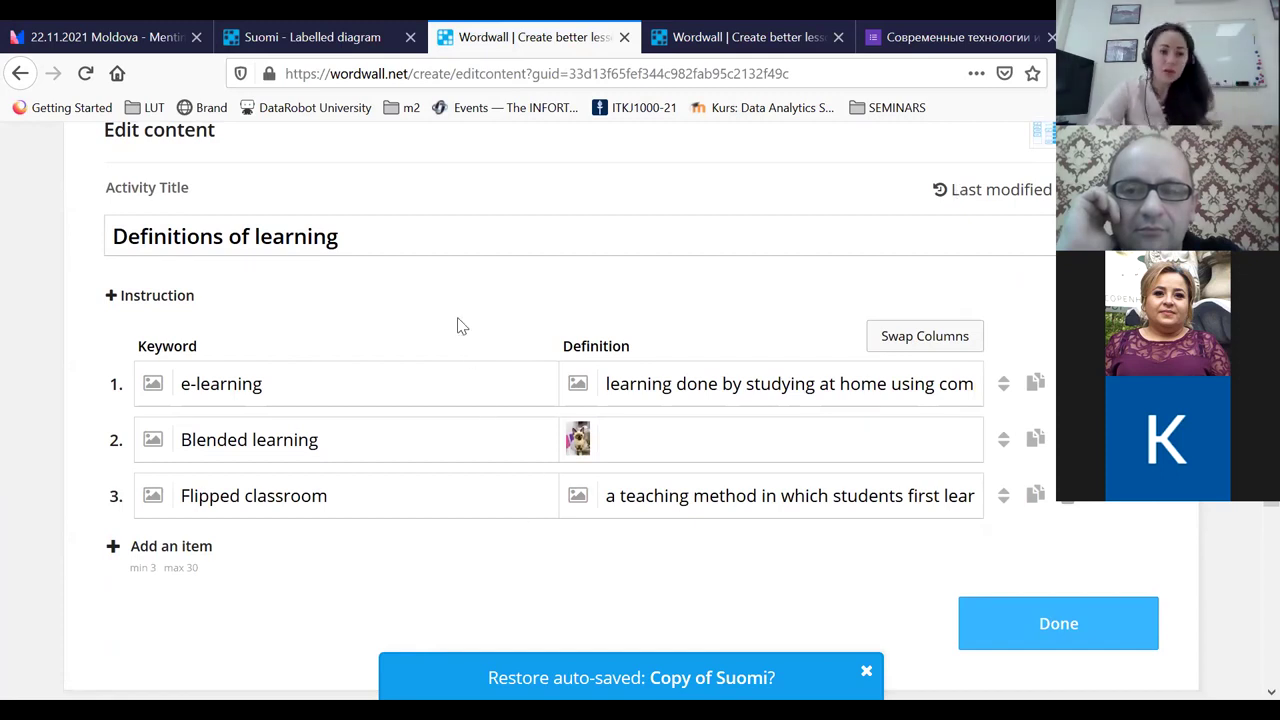
pyautogui.click(415, 240)
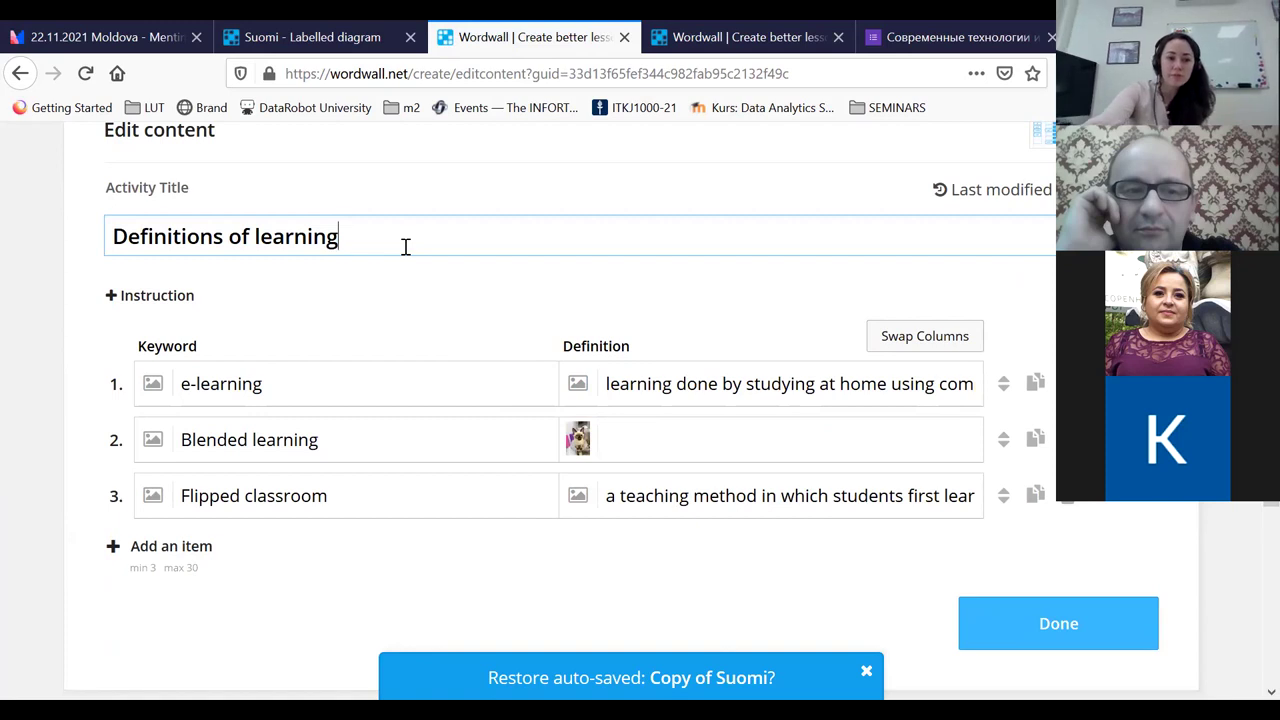
pyautogui.click(388, 384)
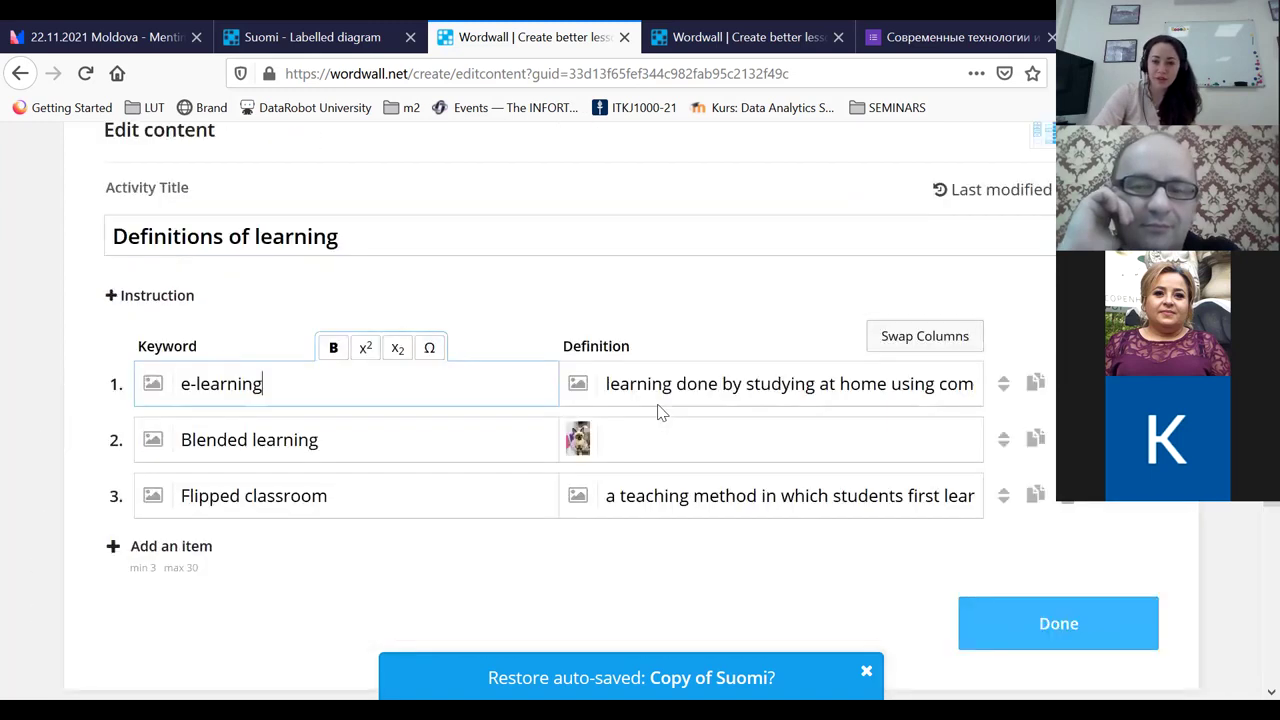
# Finish editing the Definitions of learning activity's content and keep its three keyword and definition pairs
pyautogui.scroll(1, 670, 413)
pyautogui.scroll(-3, 670, 413)
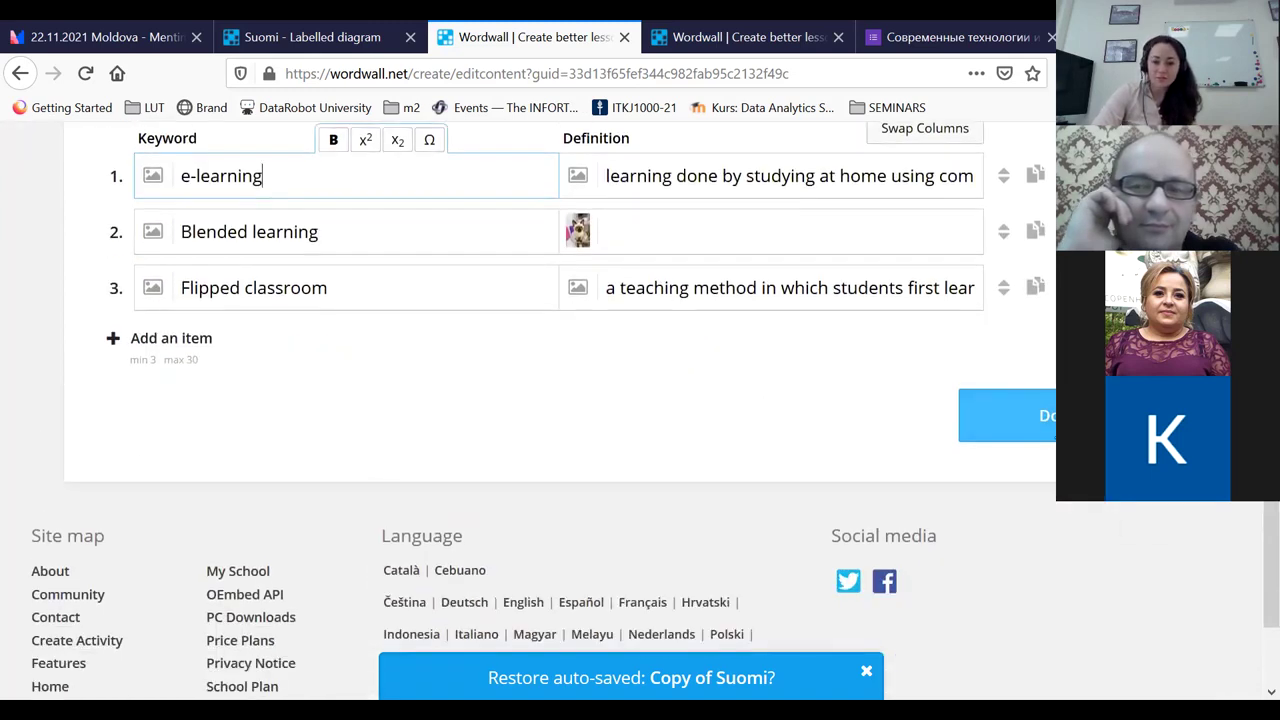
pyautogui.click(1050, 420)
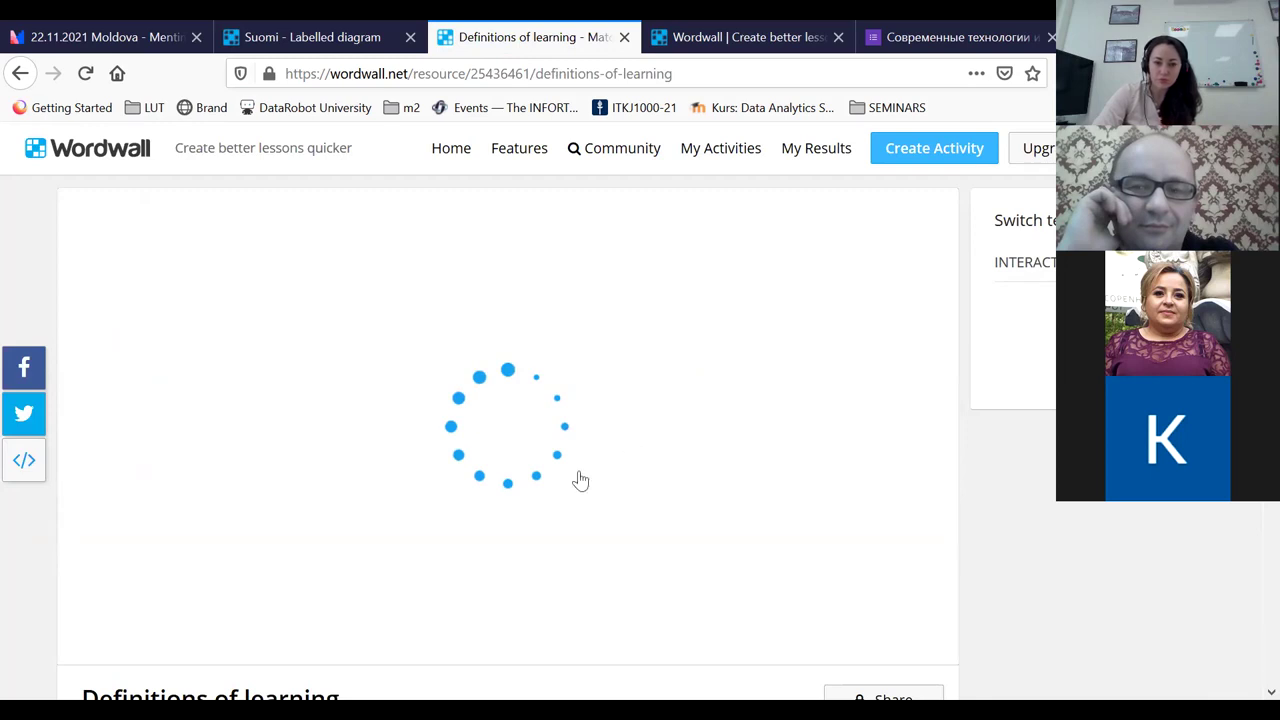
# Match Blended learning to the cat picture, e-learning to the teaching method and Flipped classroom to the home-study definition, and submit the answers
pyautogui.moveTo(300, 288); pyautogui.dragTo(180, 556)
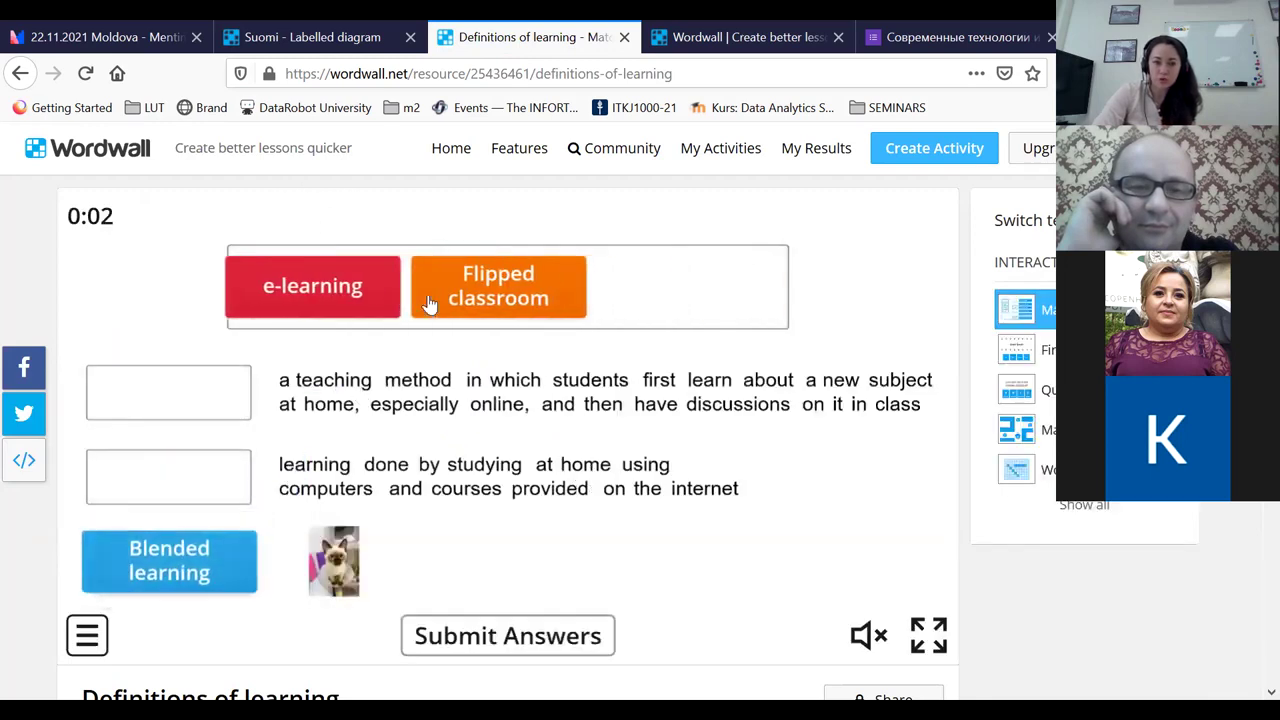
pyautogui.moveTo(330, 287); pyautogui.dragTo(232, 396)
pyautogui.moveTo(317, 292); pyautogui.dragTo(168, 476)
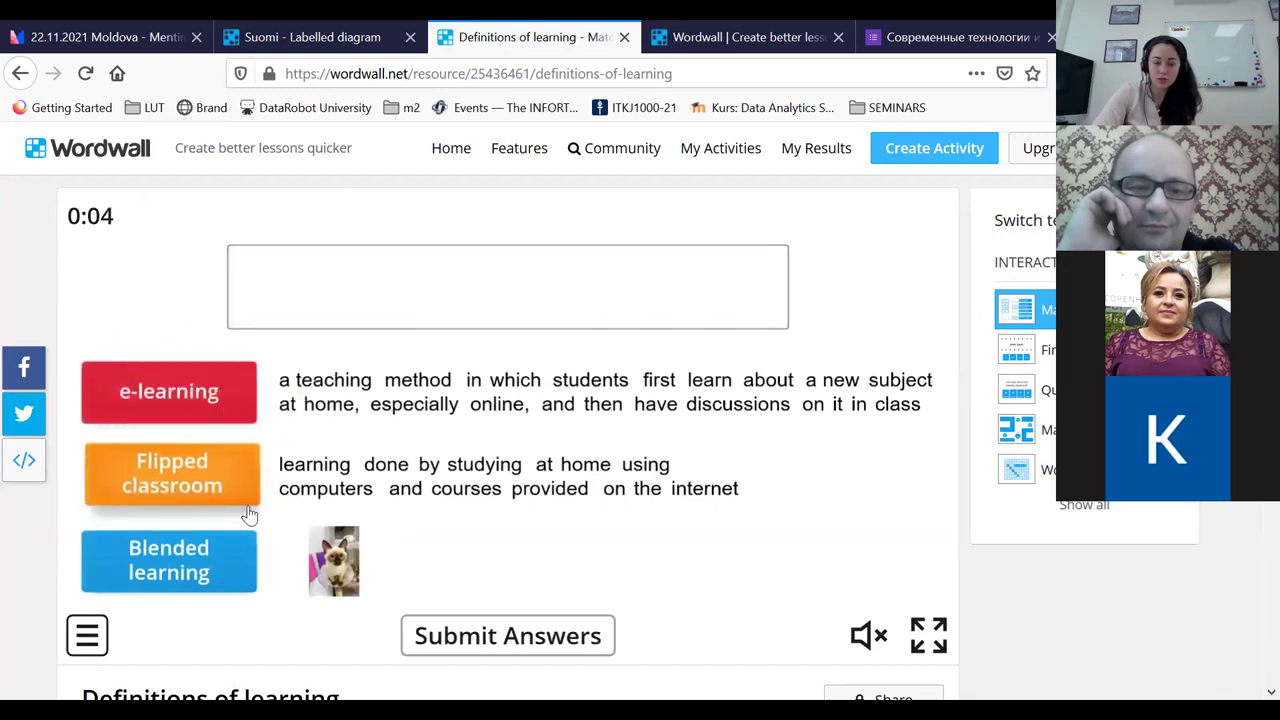
pyautogui.click(543, 636)
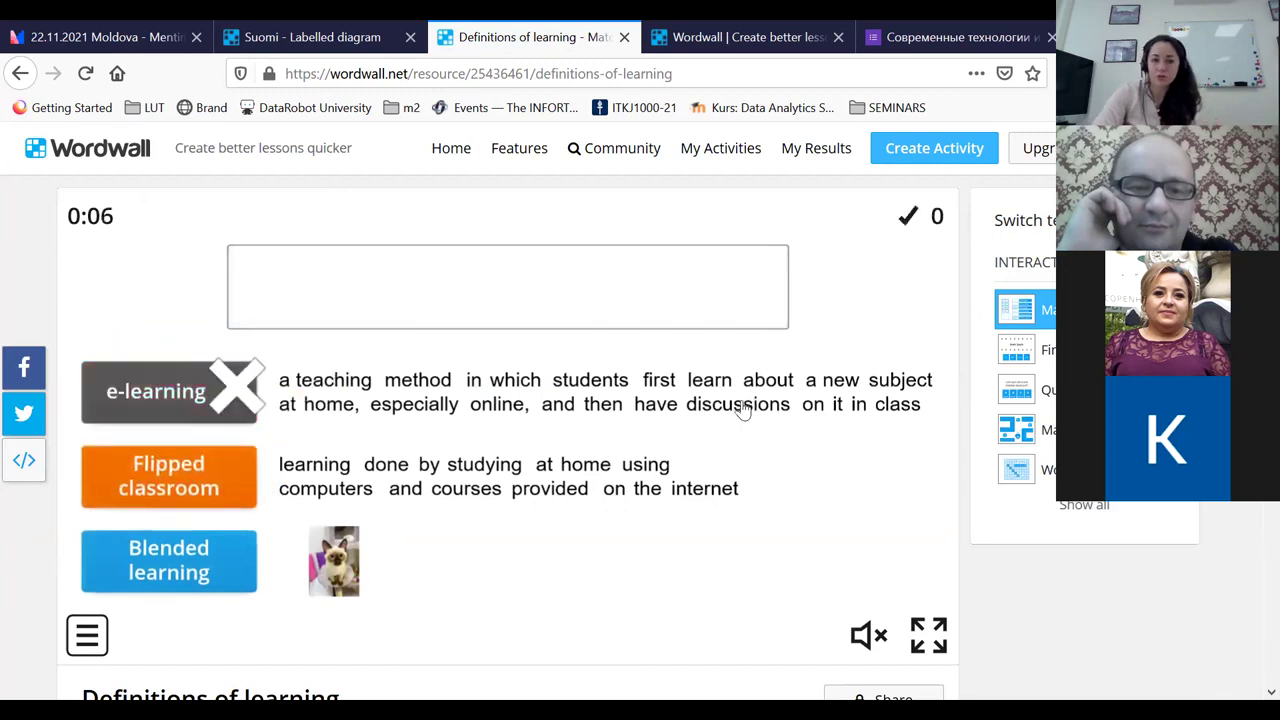
# View the full list of templates available for the Definitions of learning activity, and close it without switching
pyautogui.scroll(-3, 742, 408)
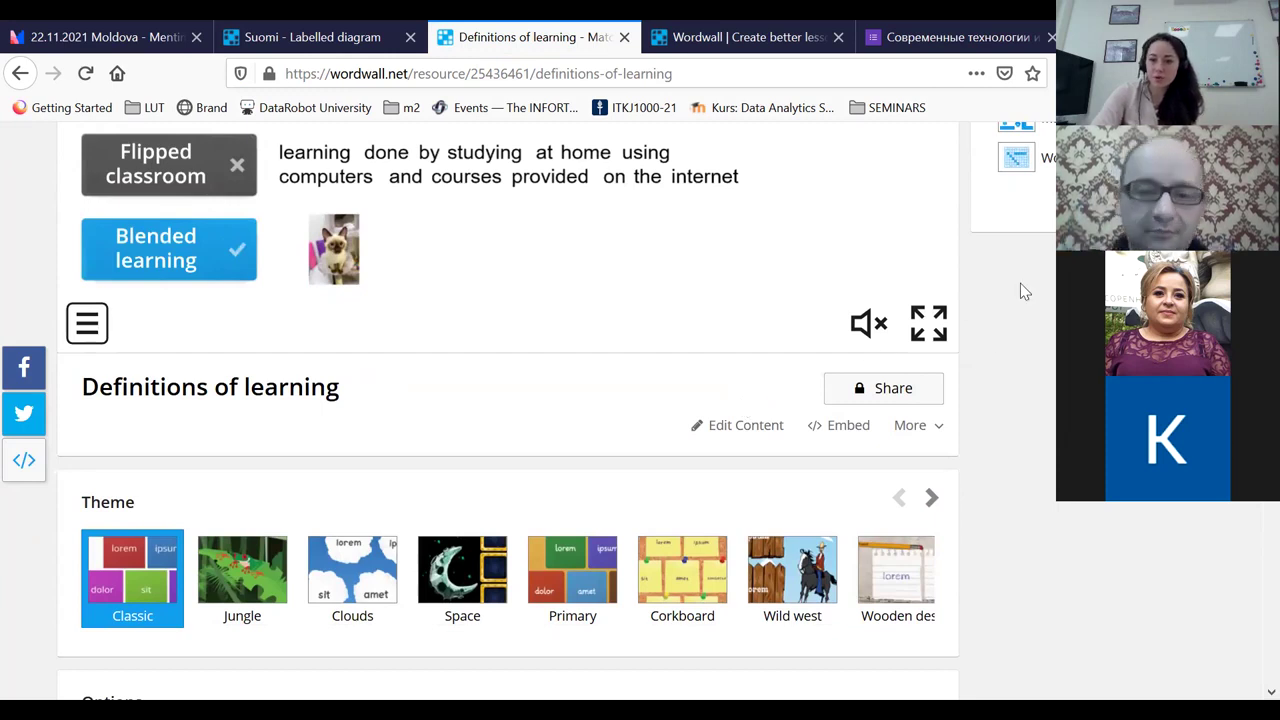
pyautogui.click(1080, 205)
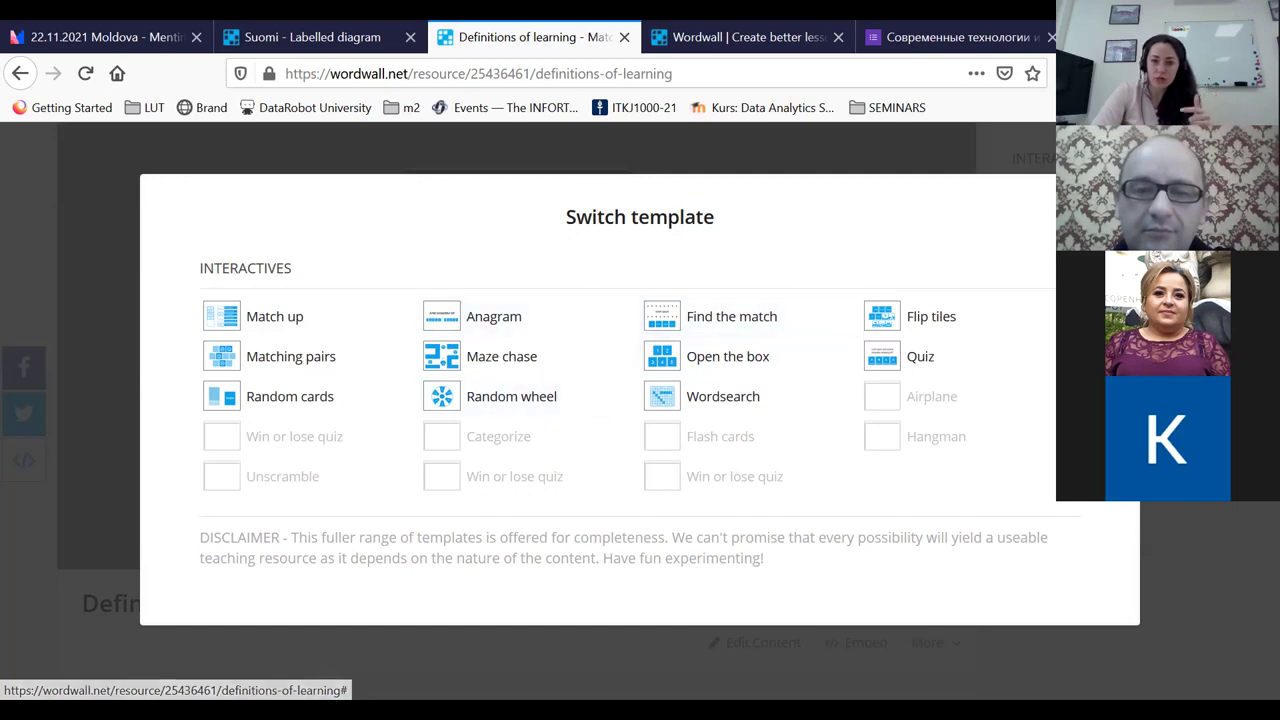
pyautogui.press('Escape')
pyautogui.scroll(-2, 1076, 534)
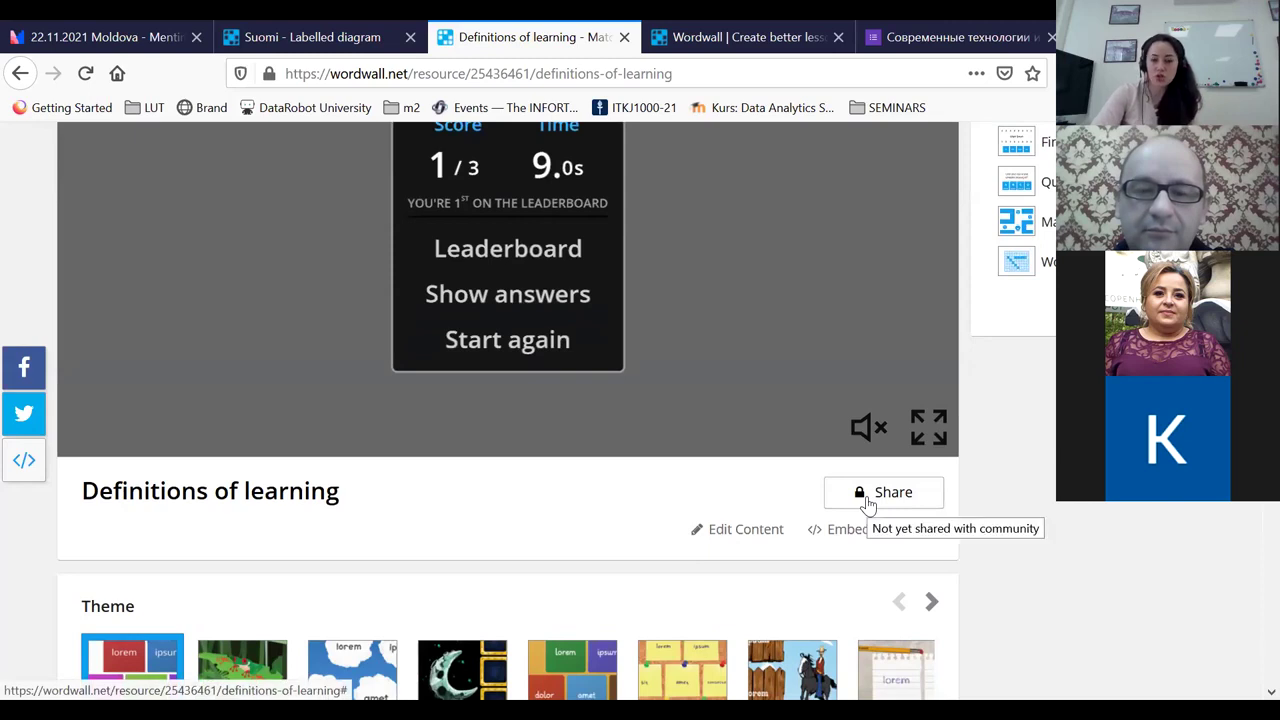
# Share the Definitions of learning activity with students as an assignment, keeping the suggested results title and Enter name registration
pyautogui.click(868, 500)
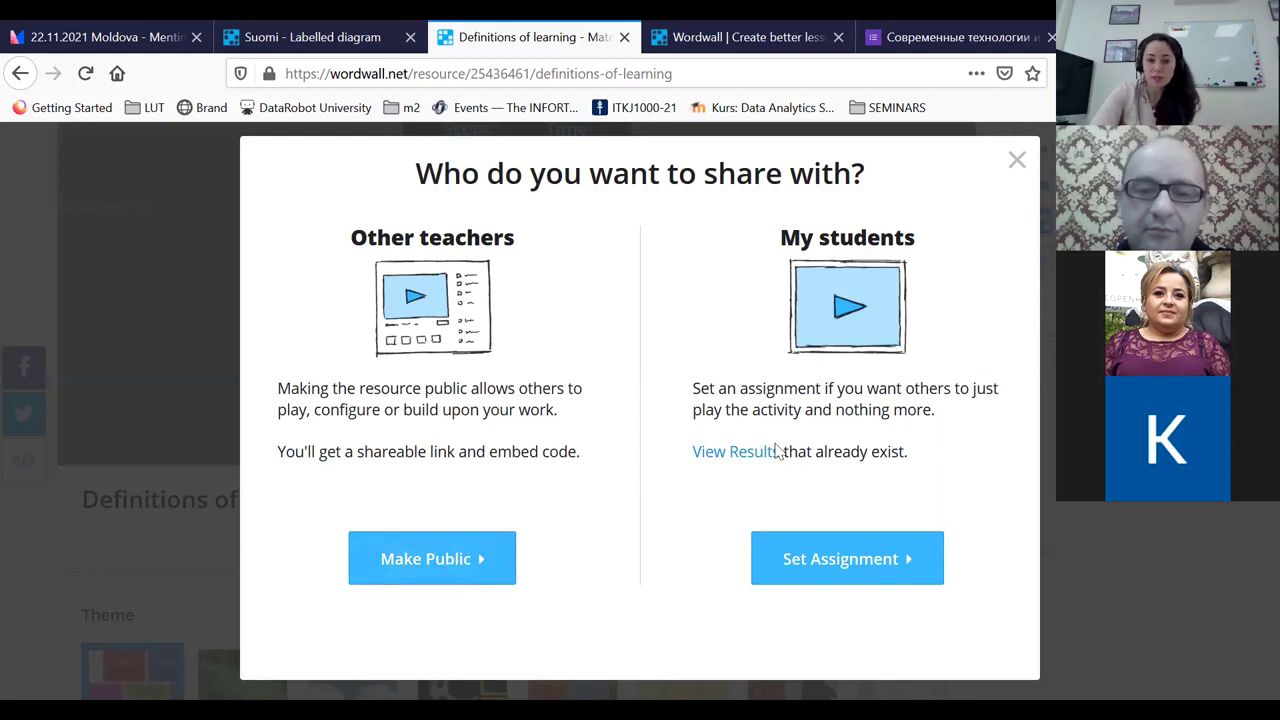
pyautogui.click(865, 578)
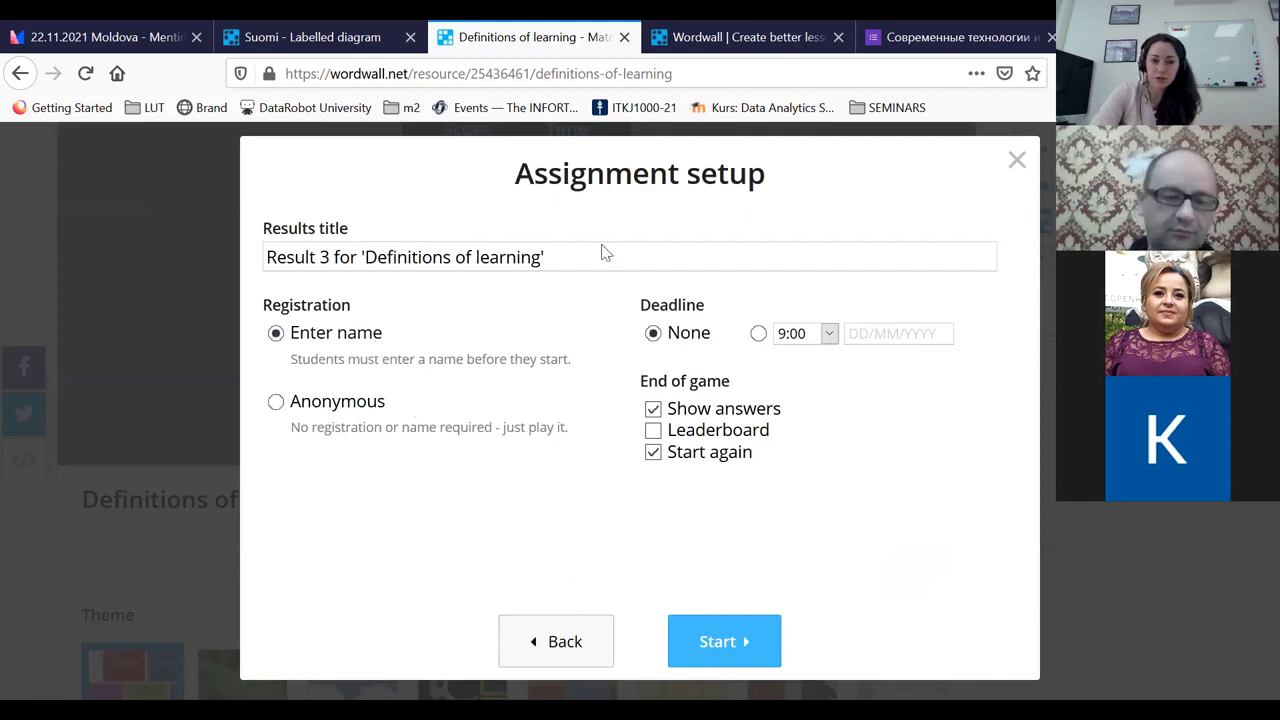
pyautogui.click(509, 251)
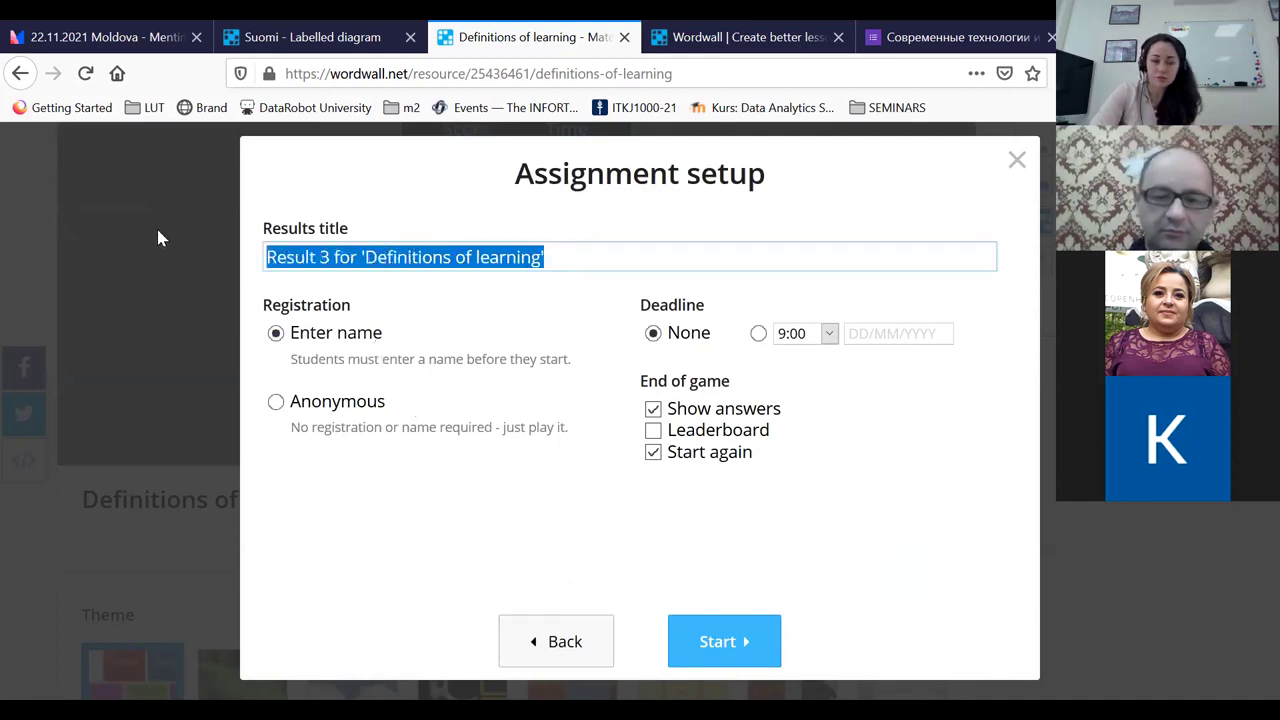
pyautogui.click(416, 258)
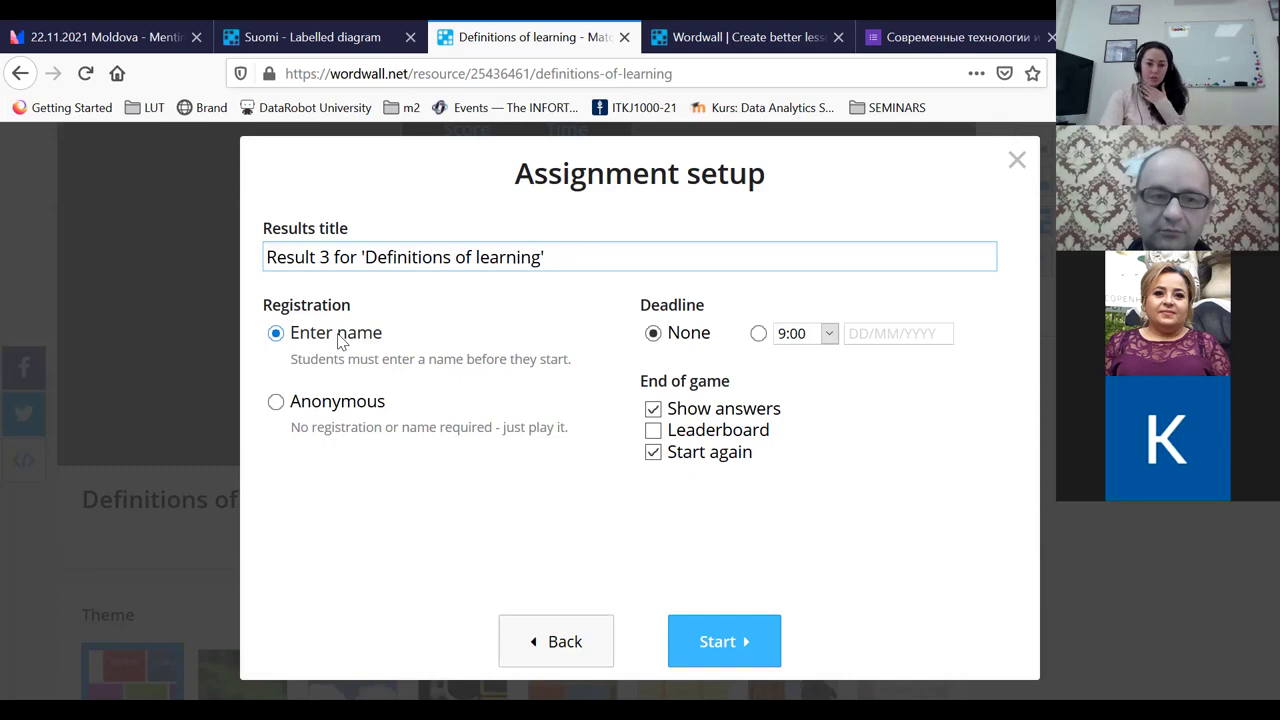
pyautogui.click(275, 405)
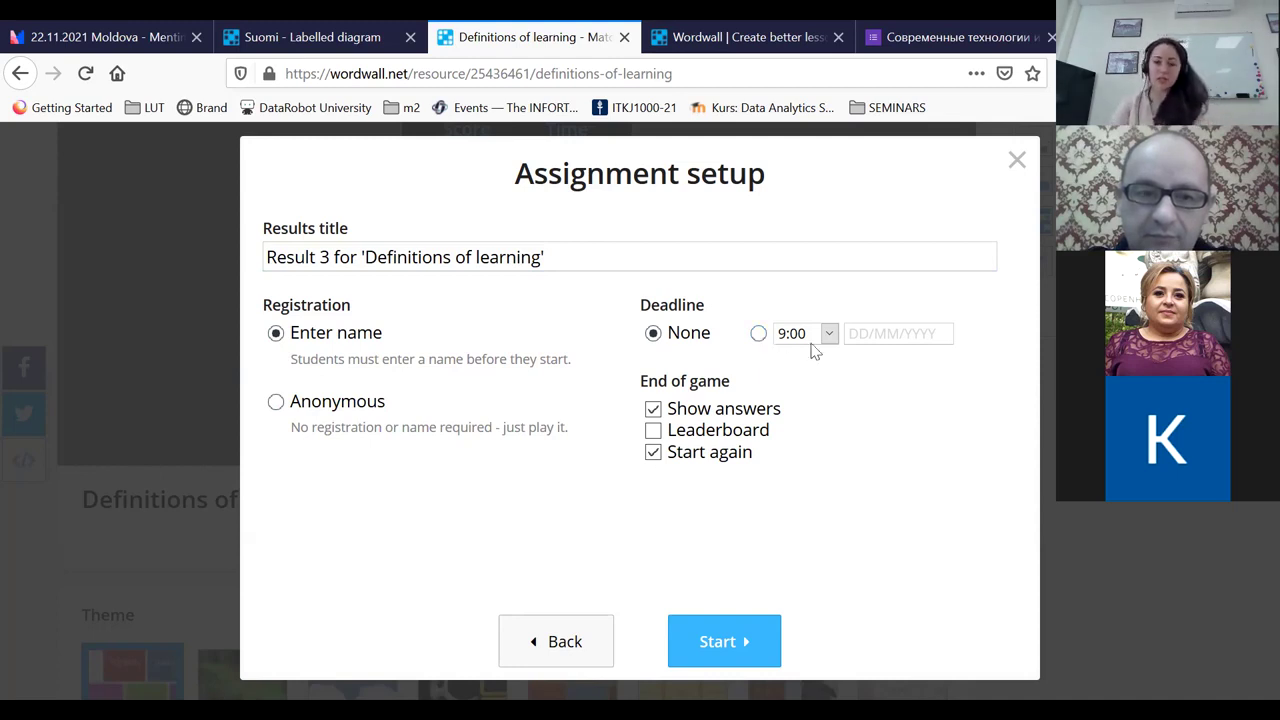
# Set the assignment's deadline to 10:00 on 23 November 2021, and start the assignment
pyautogui.click(758, 333)
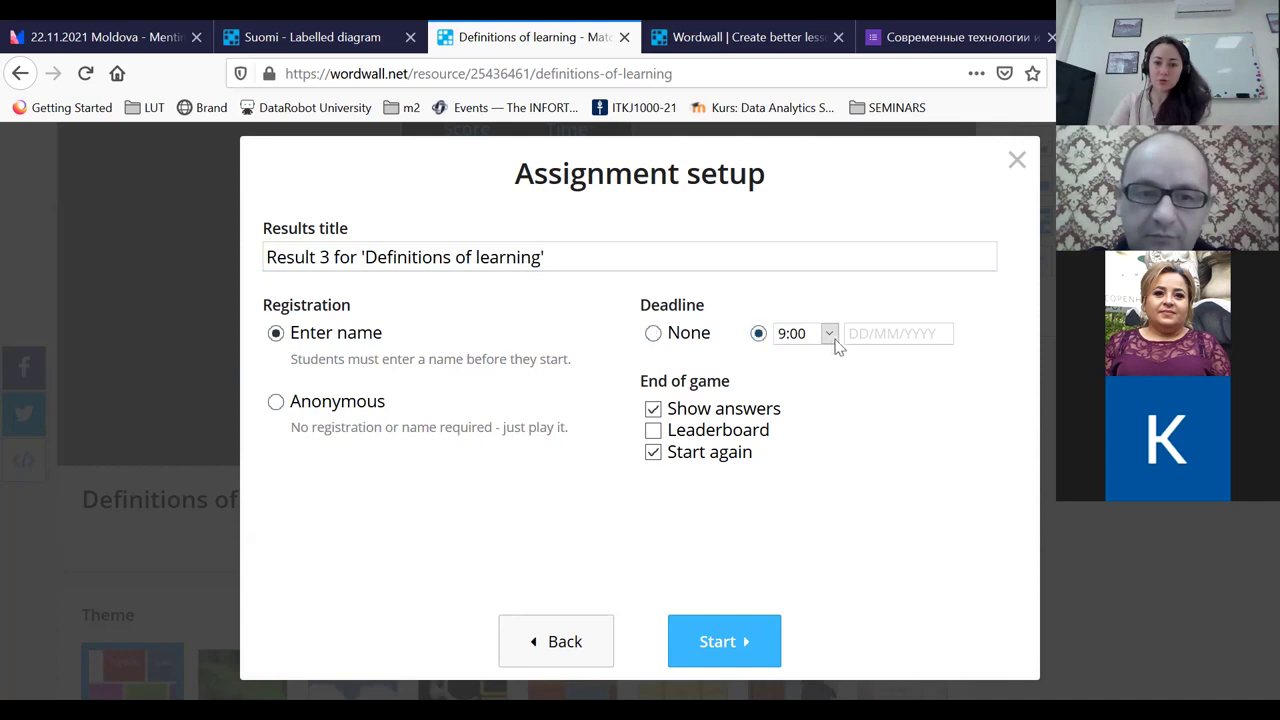
pyautogui.click(828, 336)
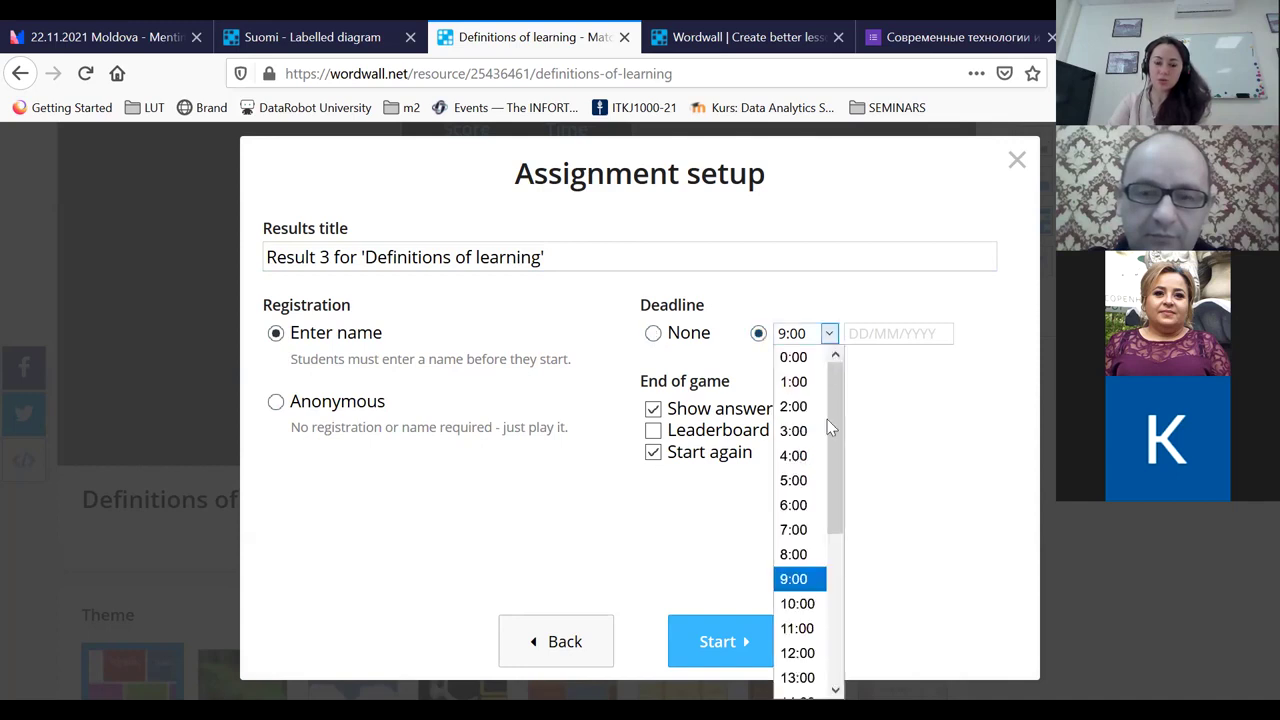
pyautogui.click(808, 604)
pyautogui.click(903, 334)
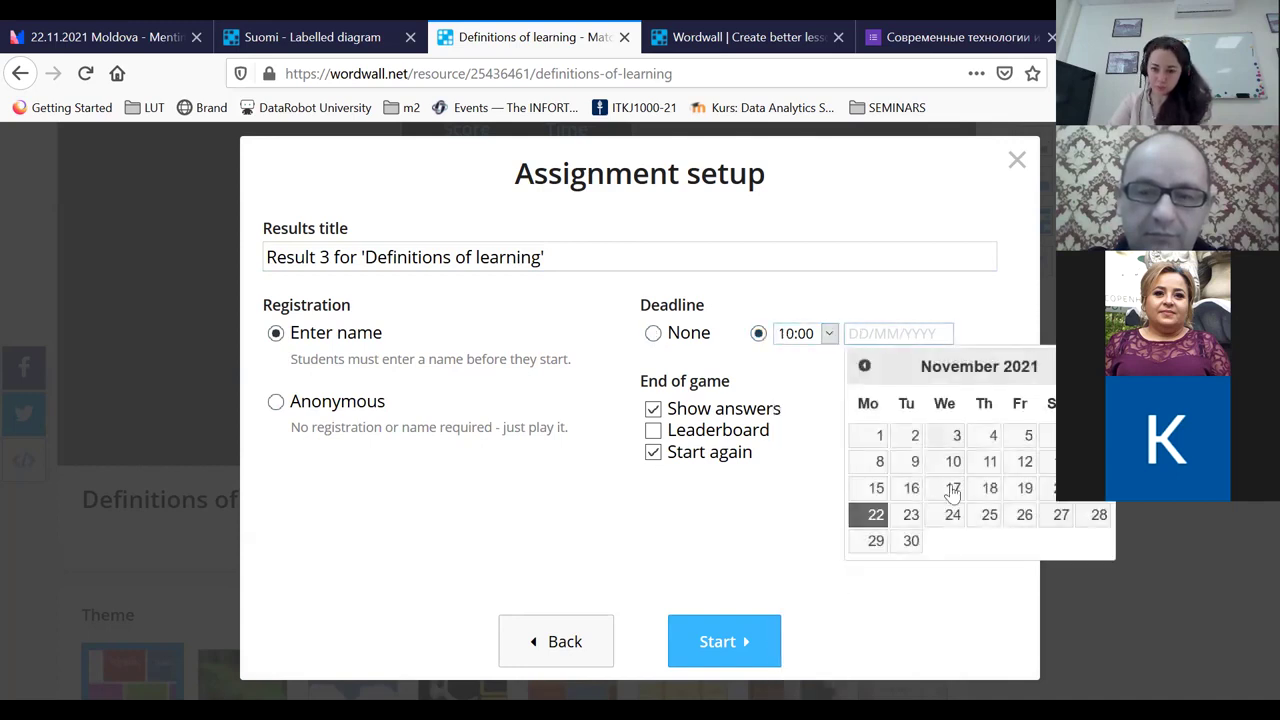
pyautogui.click(906, 514)
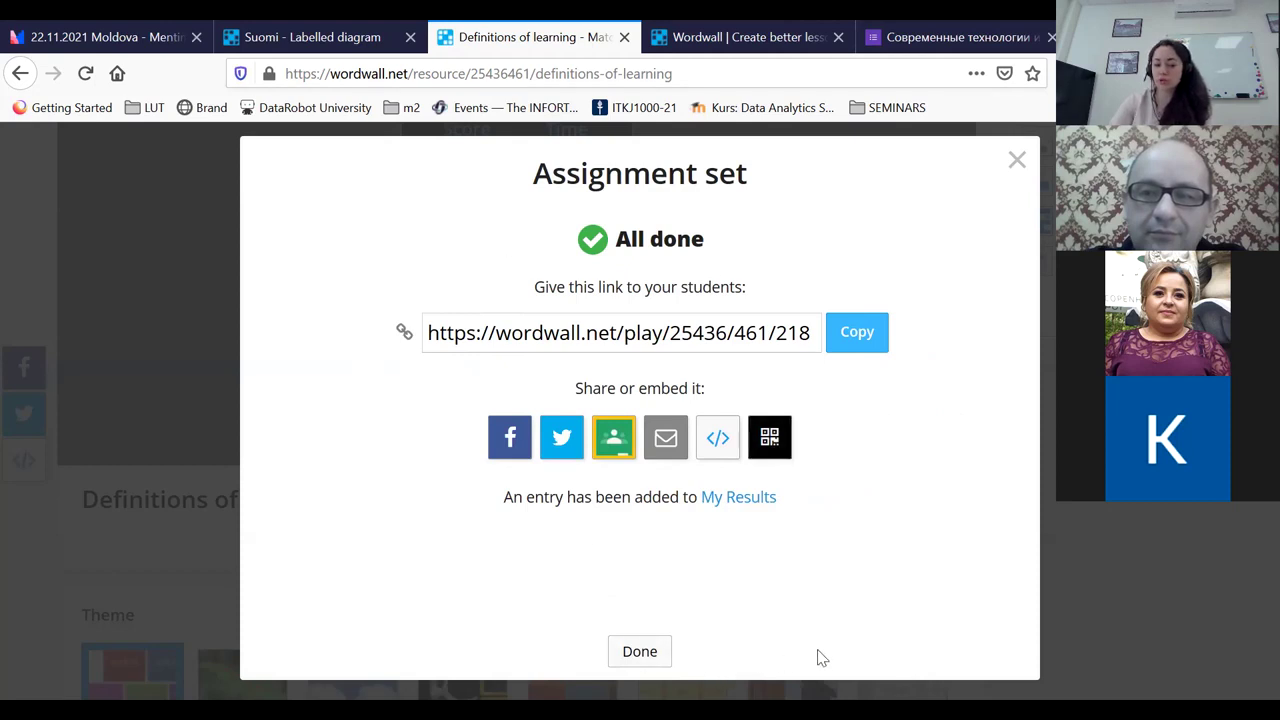
# View the assignment's student link and its Iframe embed code, and return to the sharing options
pyautogui.click(872, 343)
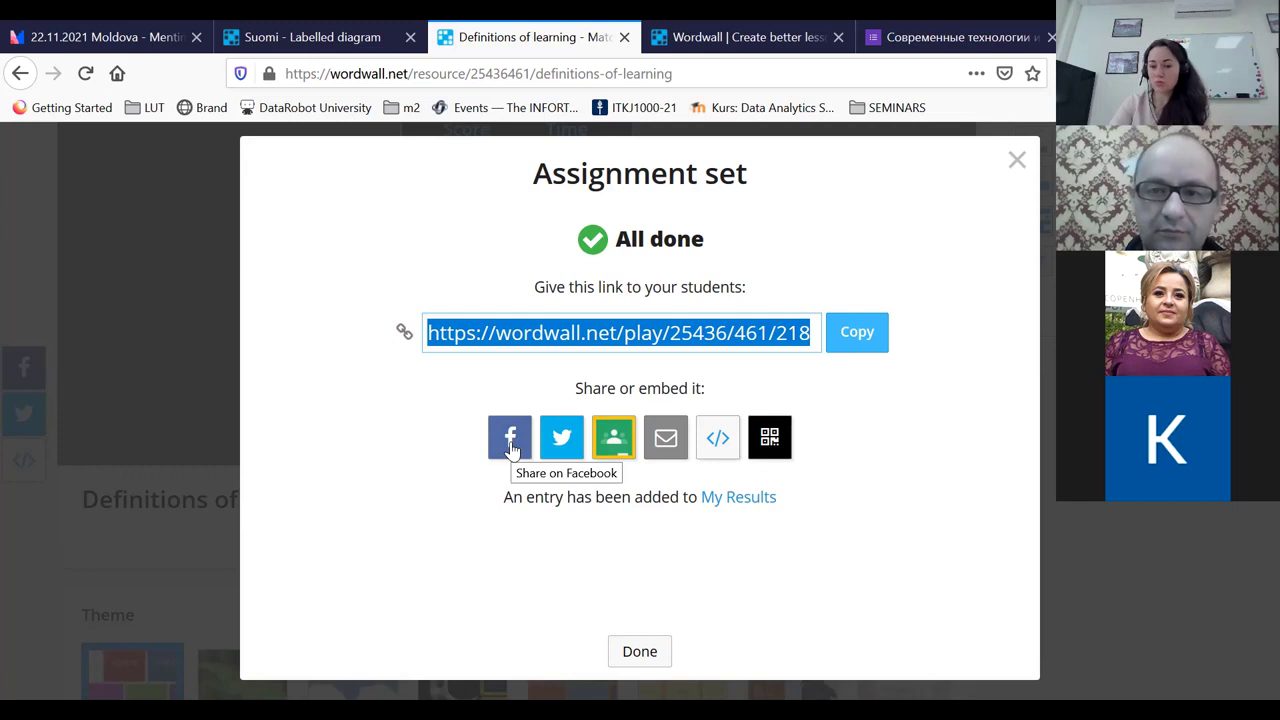
pyautogui.click(720, 440)
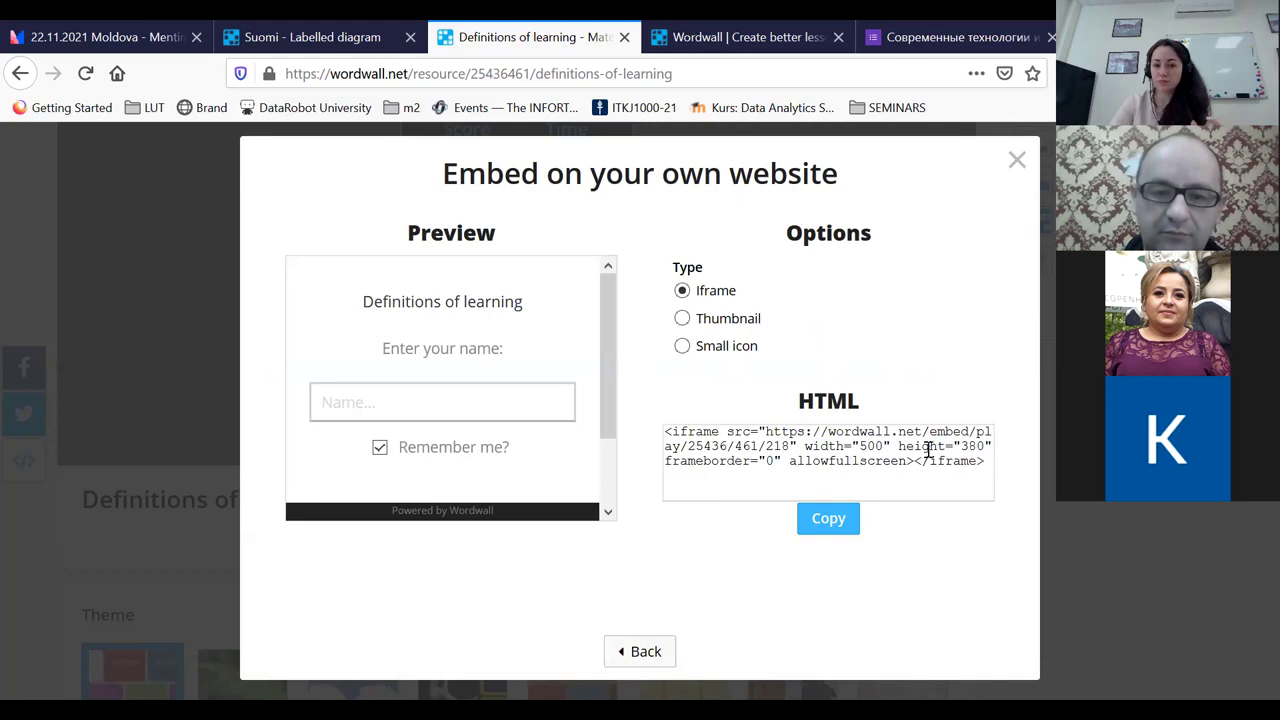
pyautogui.click(897, 468)
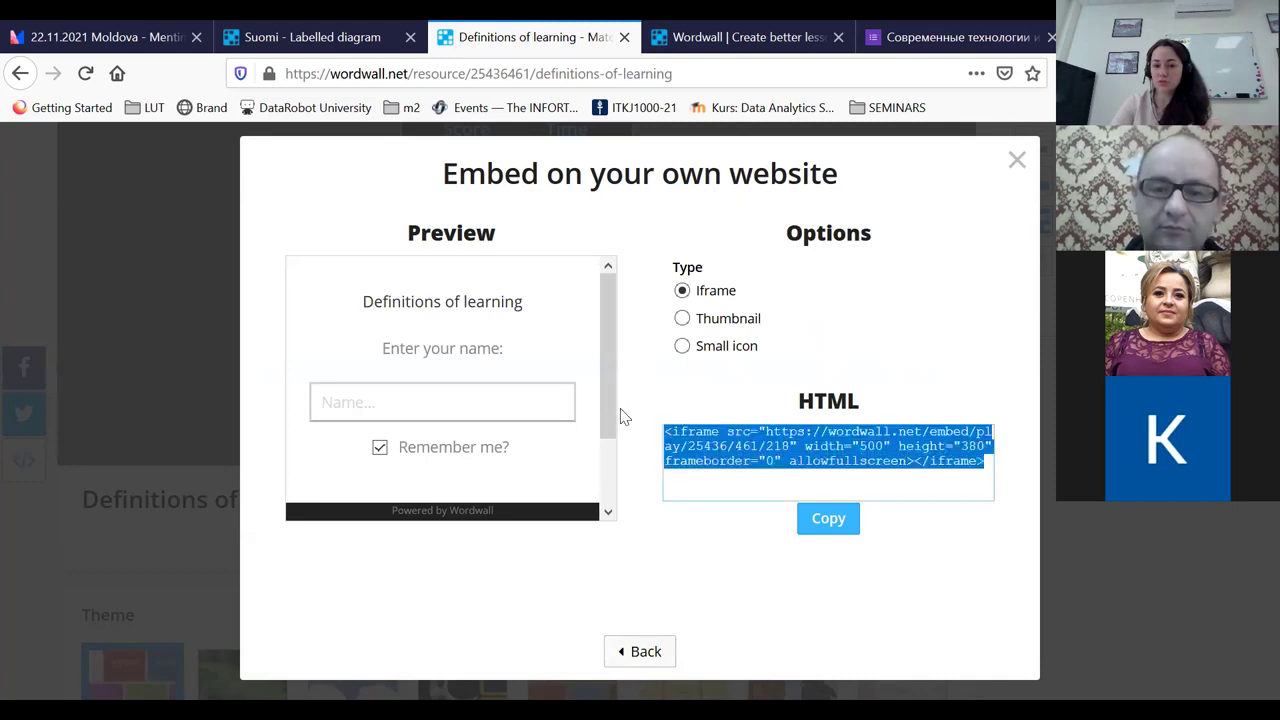
pyautogui.click(640, 651)
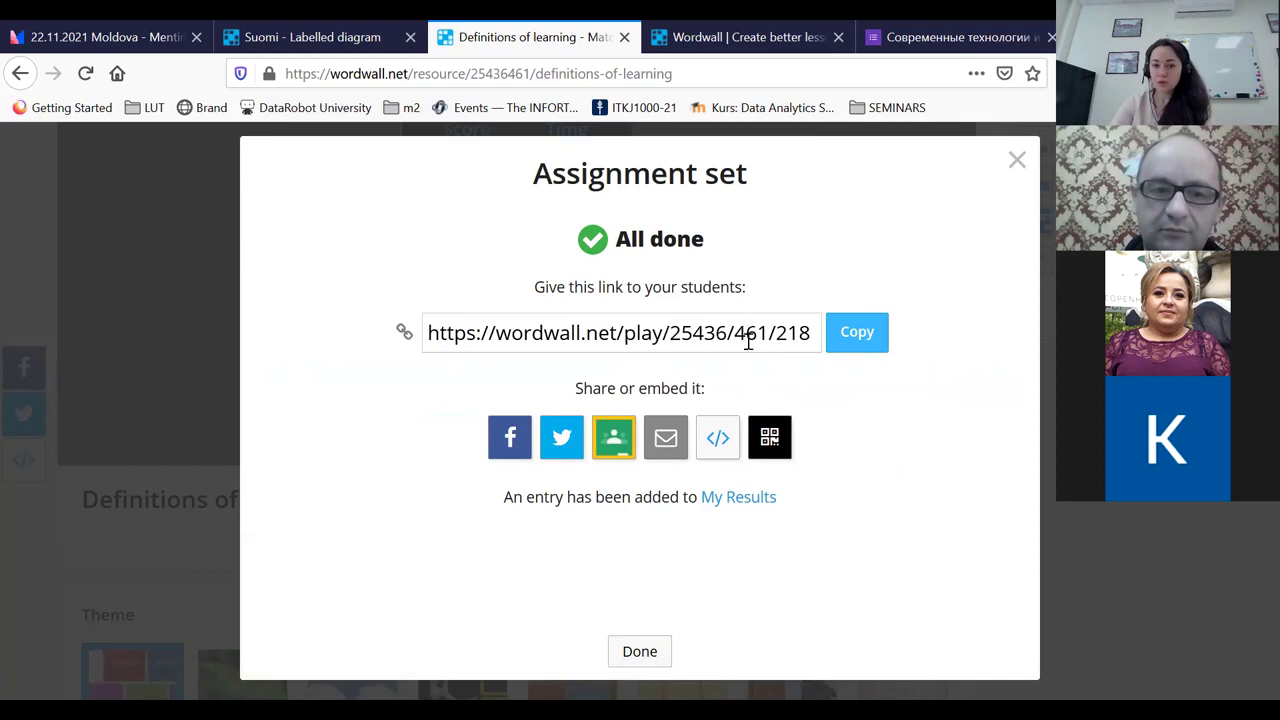
# Copy the assignment's student link and open it in a new browser tab
pyautogui.click(455, 337)
pyautogui.click(857, 331)
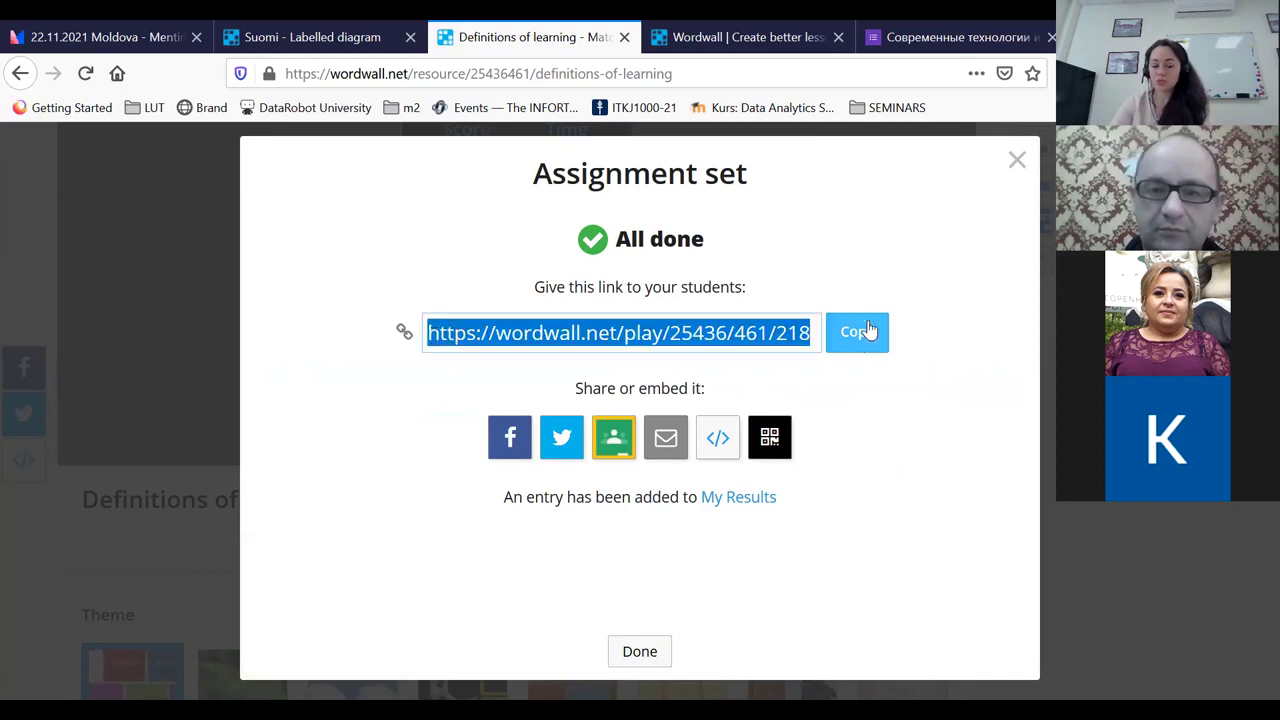
pyautogui.hotkey('ctrl', 't')
pyautogui.hotkey('ctrl', 'v')
pyautogui.press('Return')
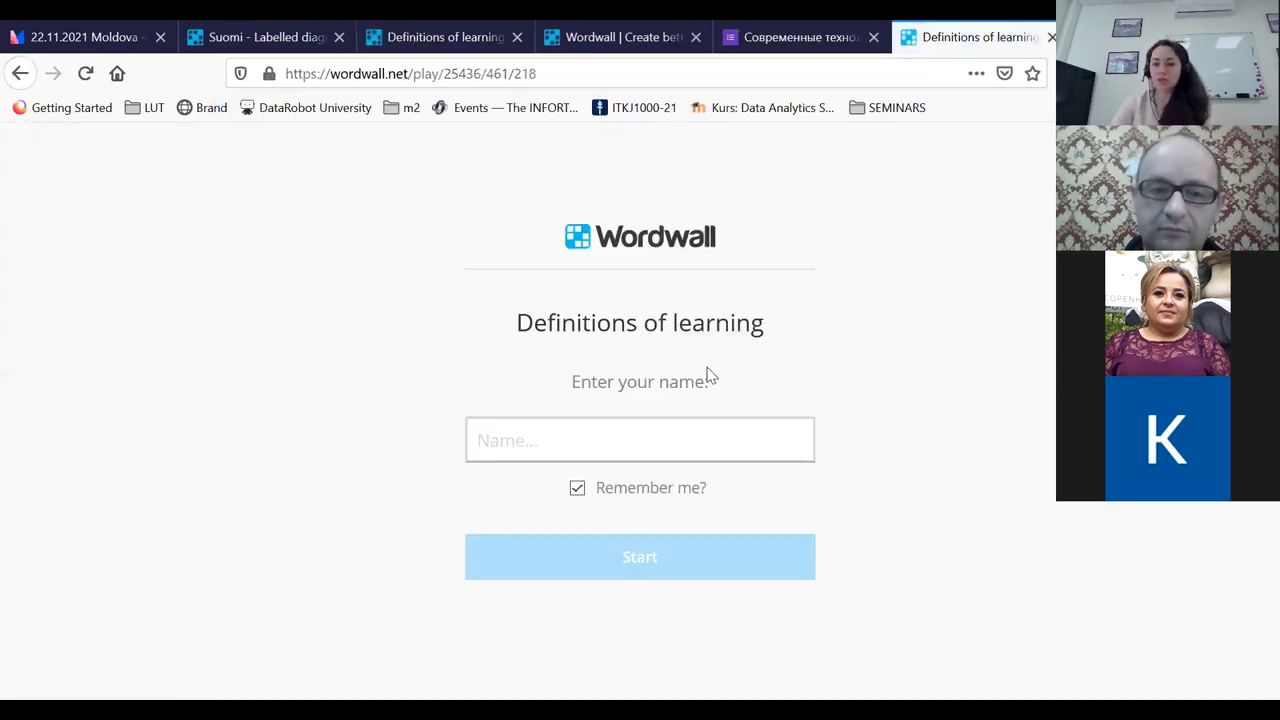
# Enter the student's first name to register for the Definitions of learning assignment, and proceed to the activity
pyautogui.click(660, 437)
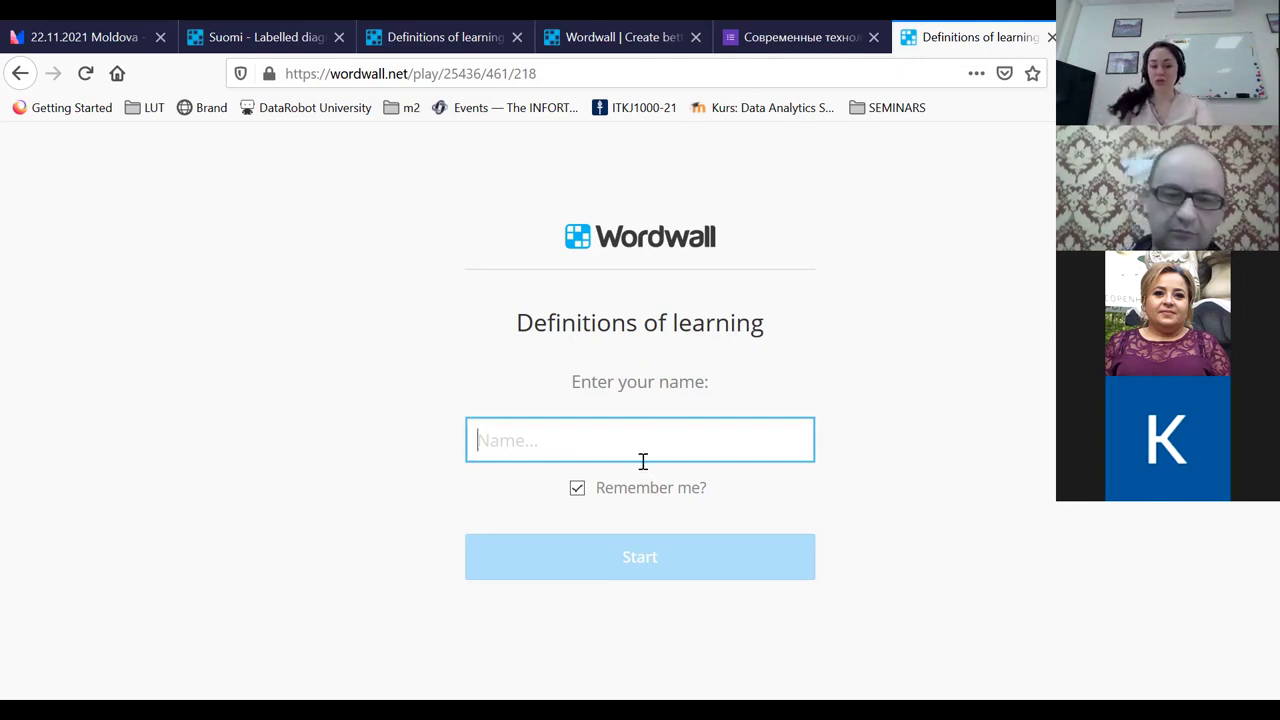
pyautogui.write('Anast')
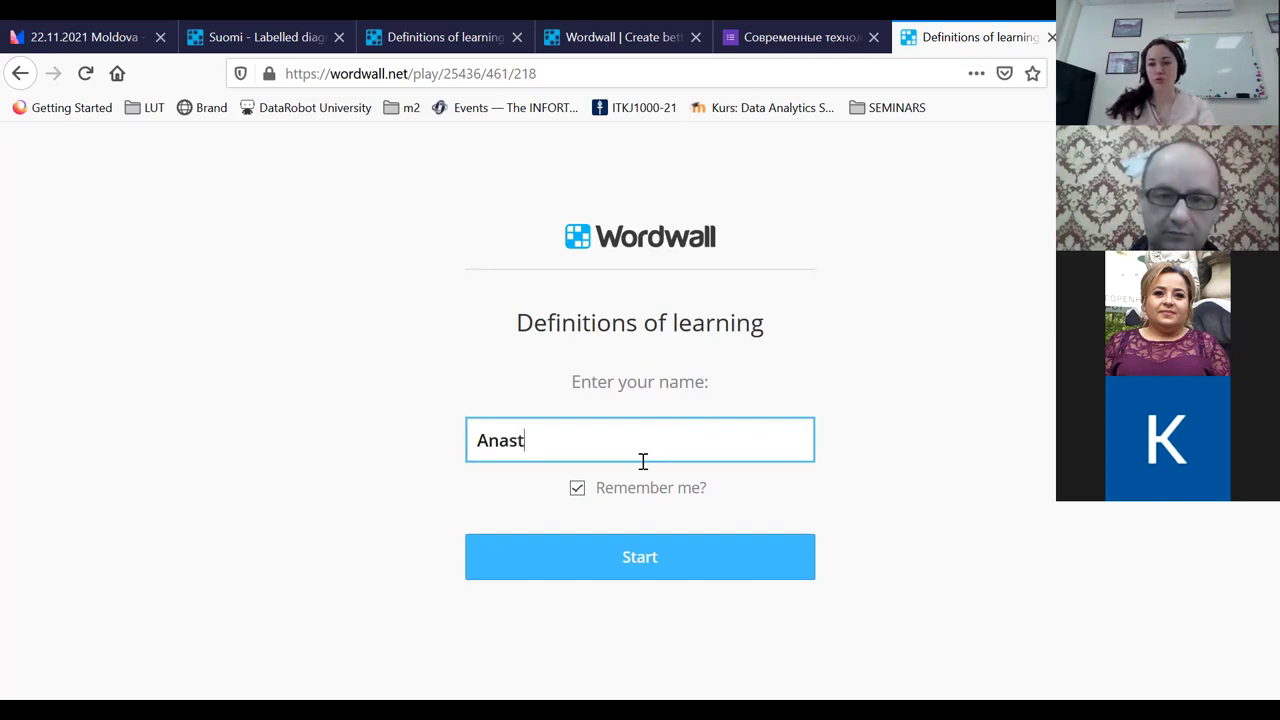
pyautogui.write('aia')
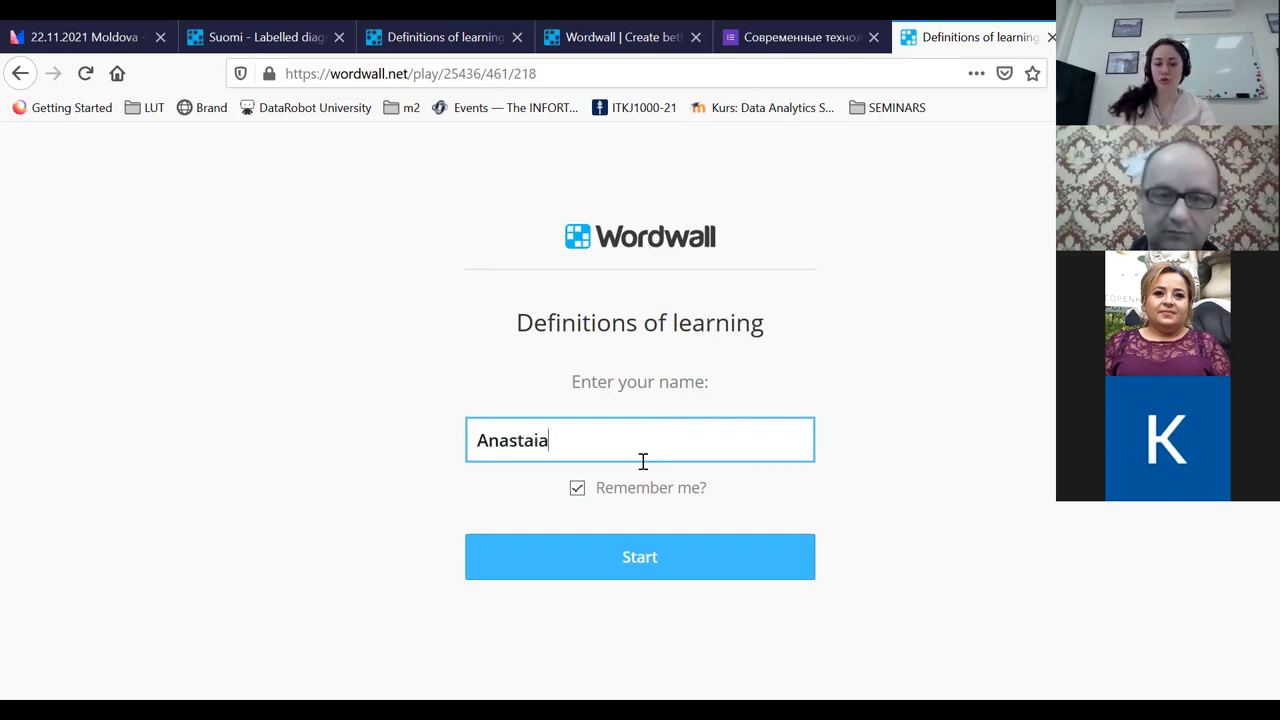
pyautogui.click(531, 441)
pyautogui.write('s')
pyautogui.click(577, 574)
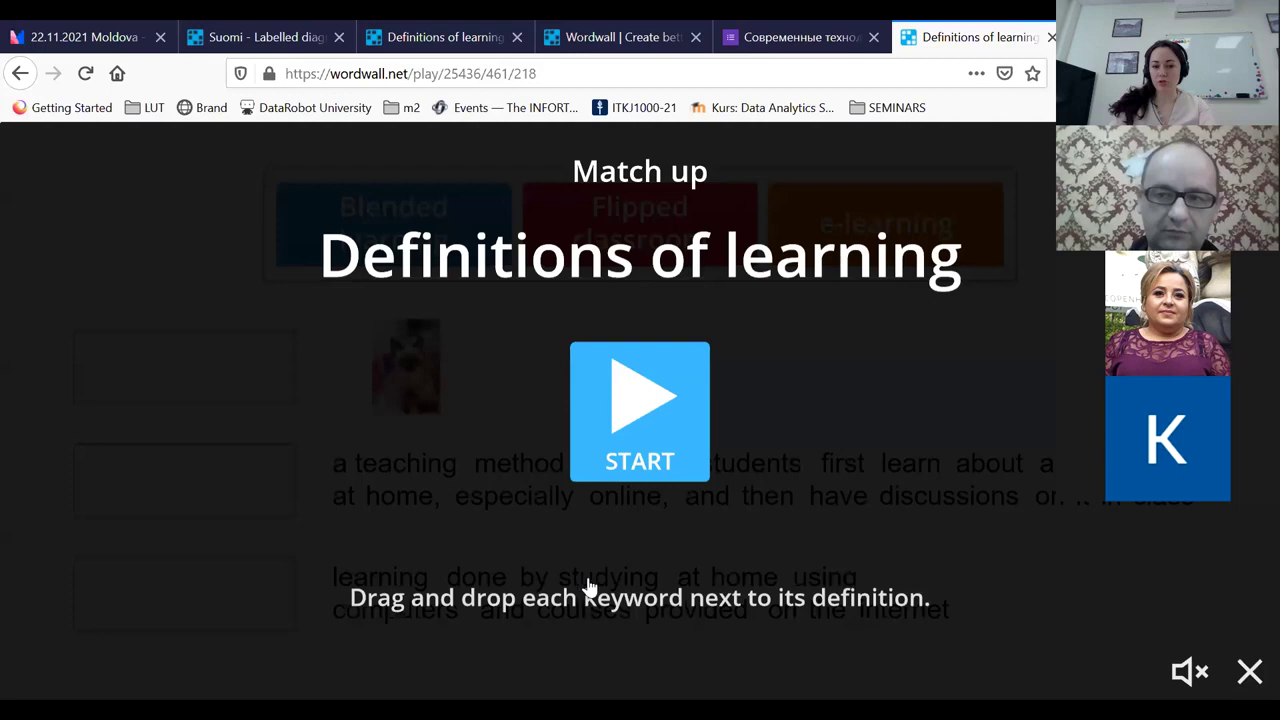
# Play the assigned match-up by placing each keyword beside its definition, submit the answers, and open the leaderboard
pyautogui.click(598, 456)
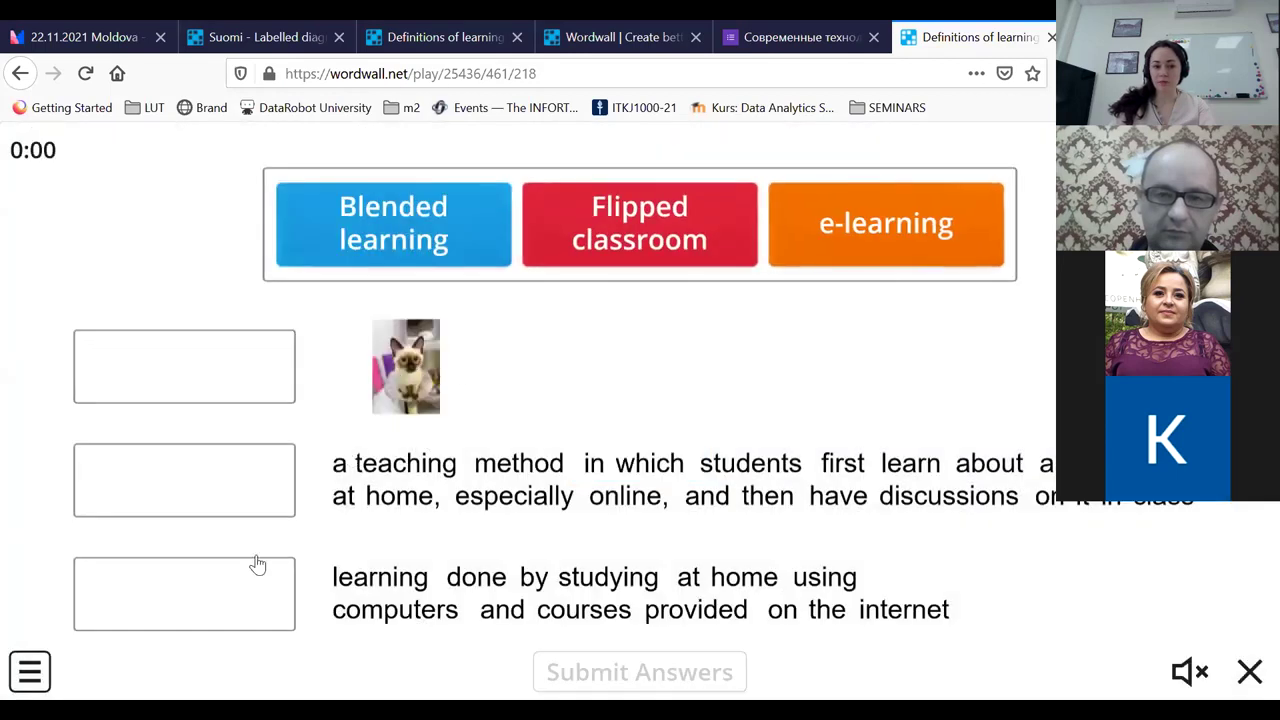
pyautogui.moveTo(480, 277); pyautogui.dragTo(183, 494)
pyautogui.moveTo(499, 273); pyautogui.dragTo(206, 624)
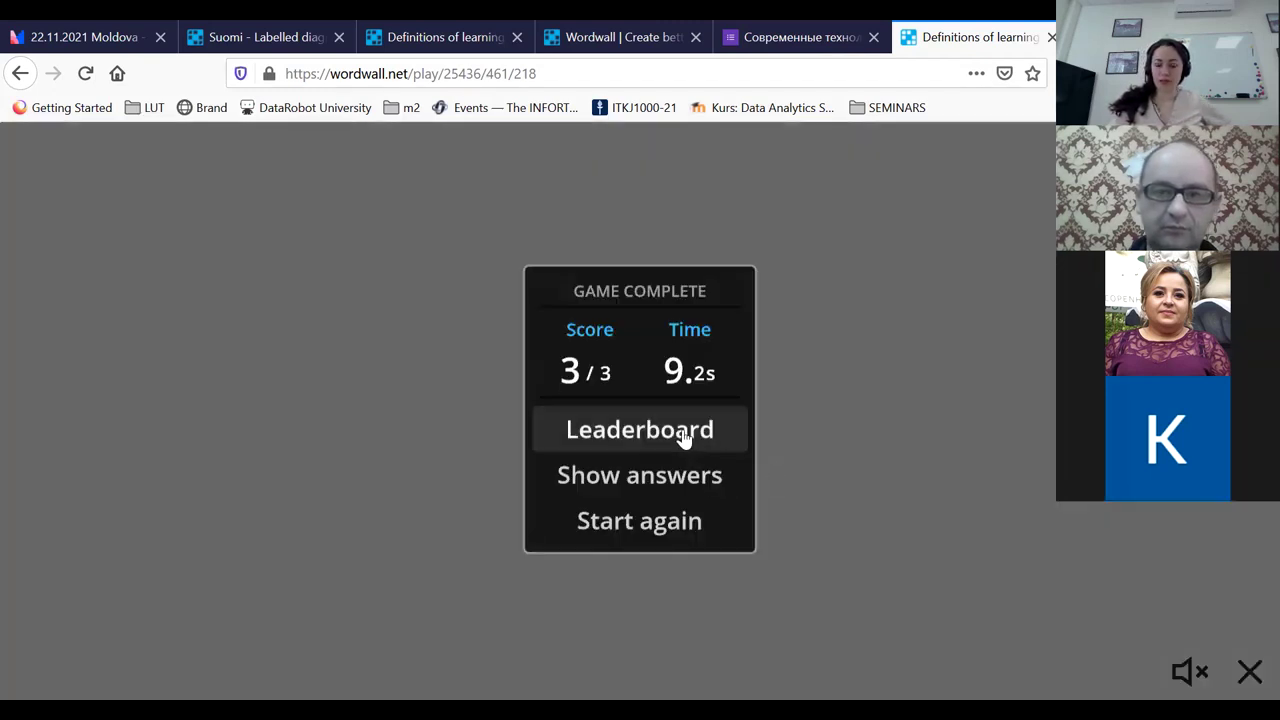
pyautogui.click(699, 444)
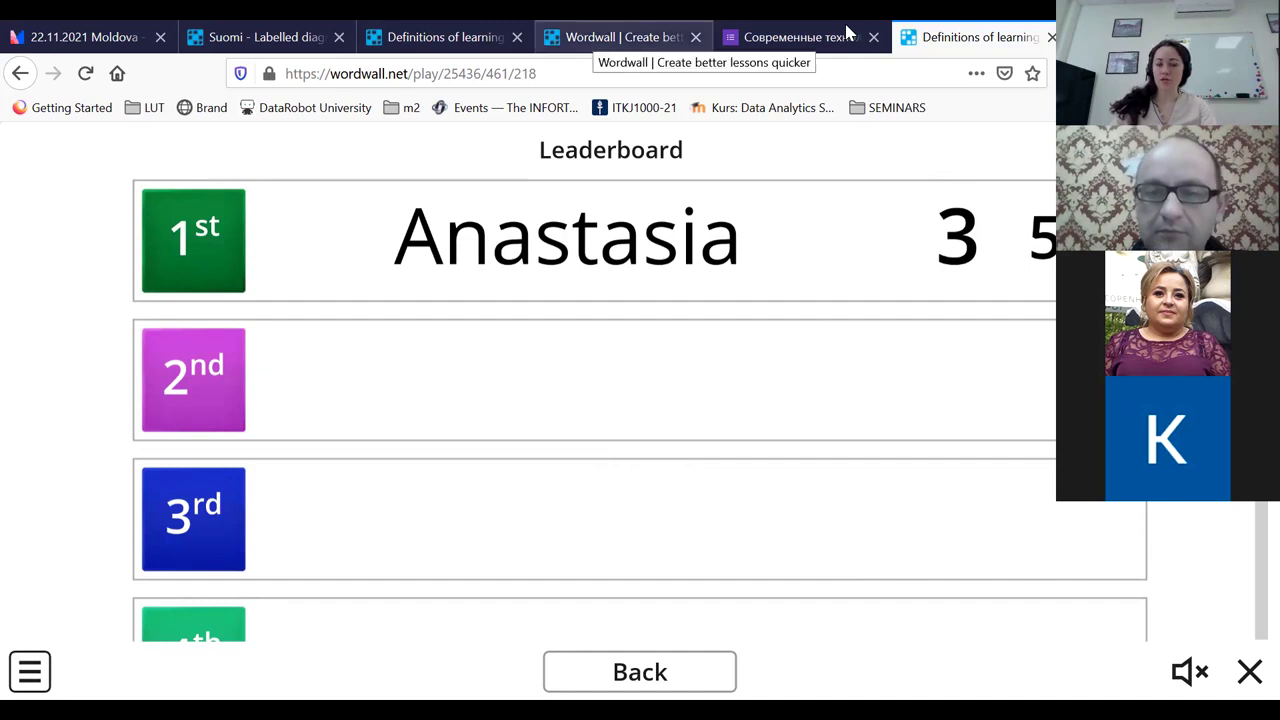
# Return to the activity's own page, close the assignment dialog, and examine the leaderboard, reloading the page to update it
pyautogui.click(410, 28)
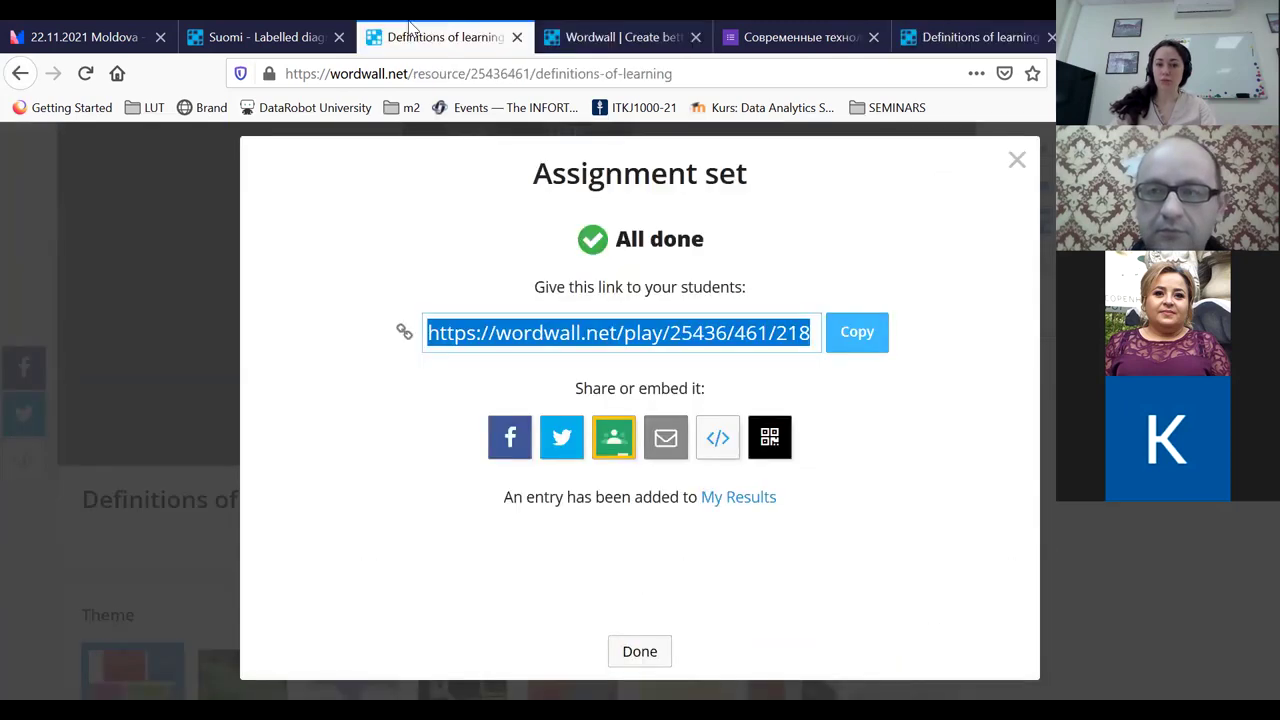
pyautogui.click(1017, 160)
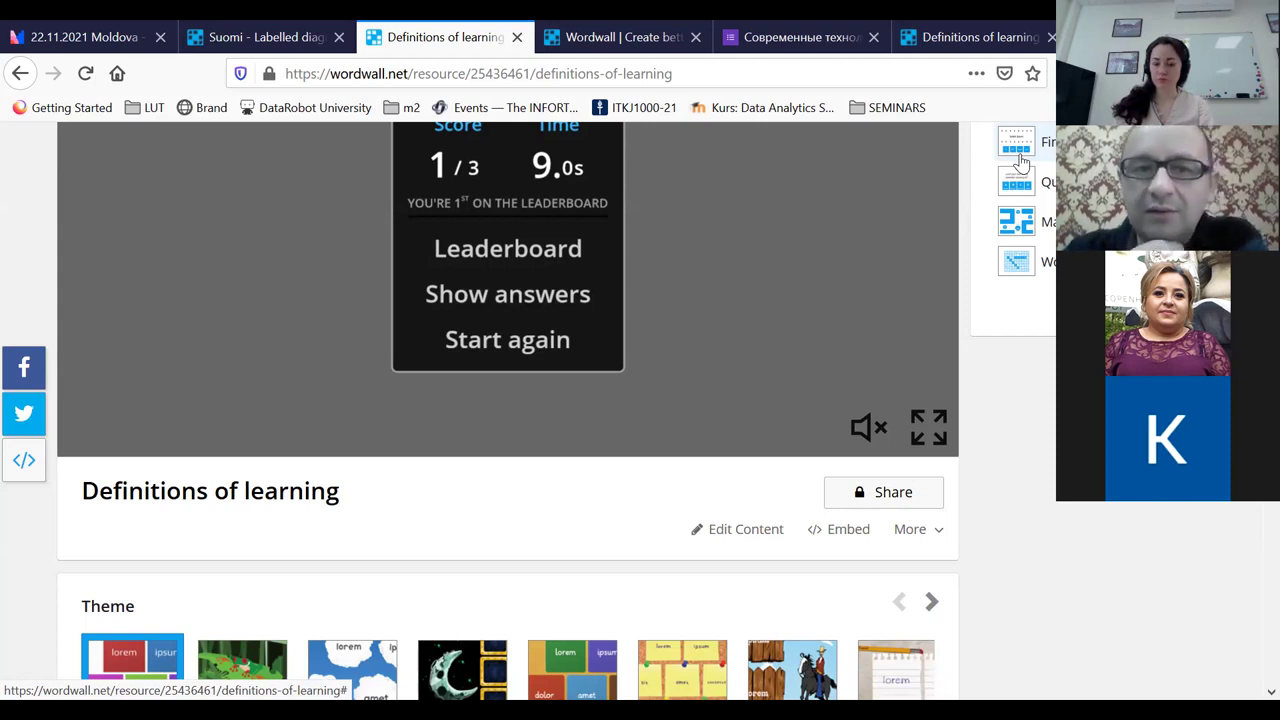
pyautogui.scroll(-9, 445, 488)
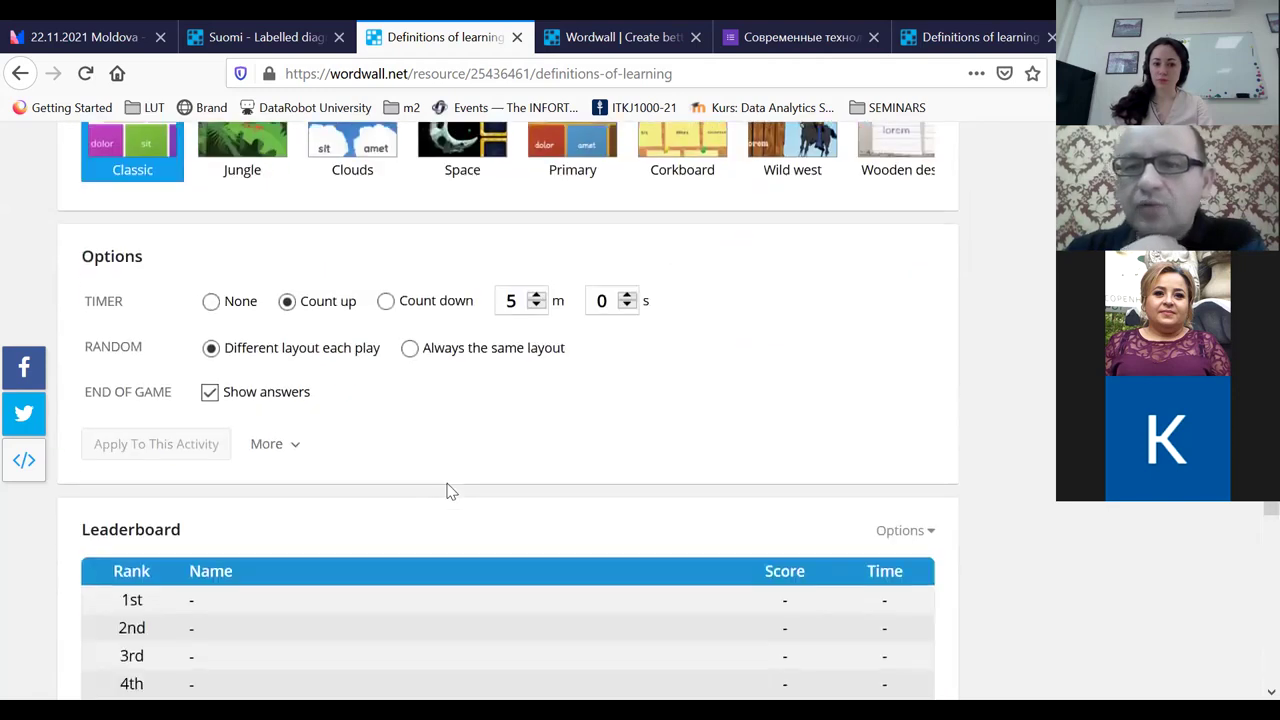
pyautogui.scroll(2, 449, 491)
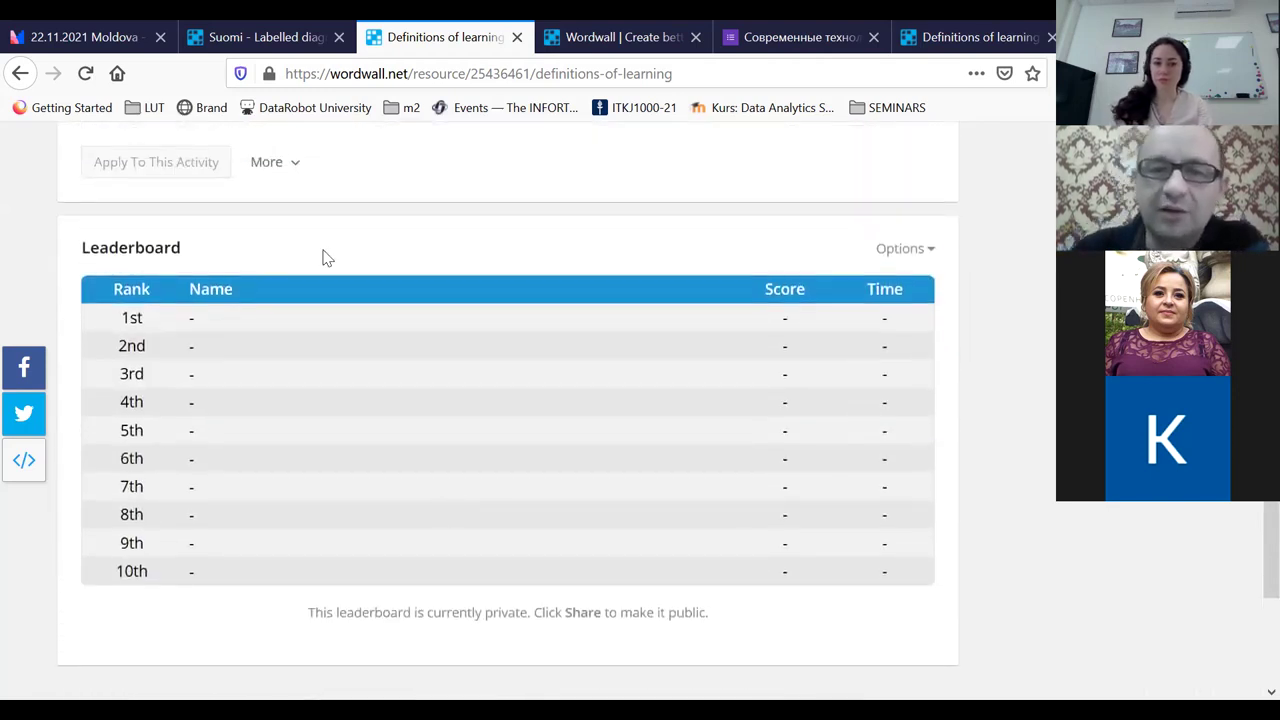
pyautogui.click(85, 73)
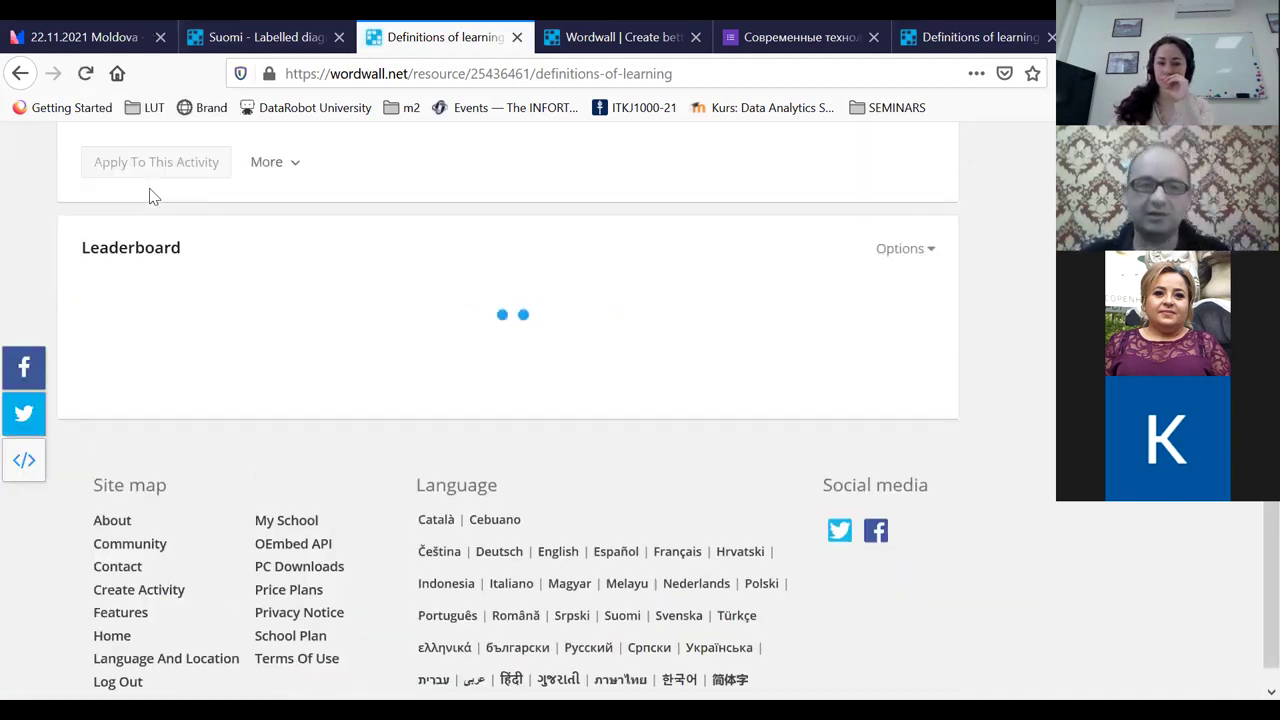
# Open the sharing choices for the Definitions of learning activity and view the assignment setup for students
pyautogui.scroll(10, 335, 293)
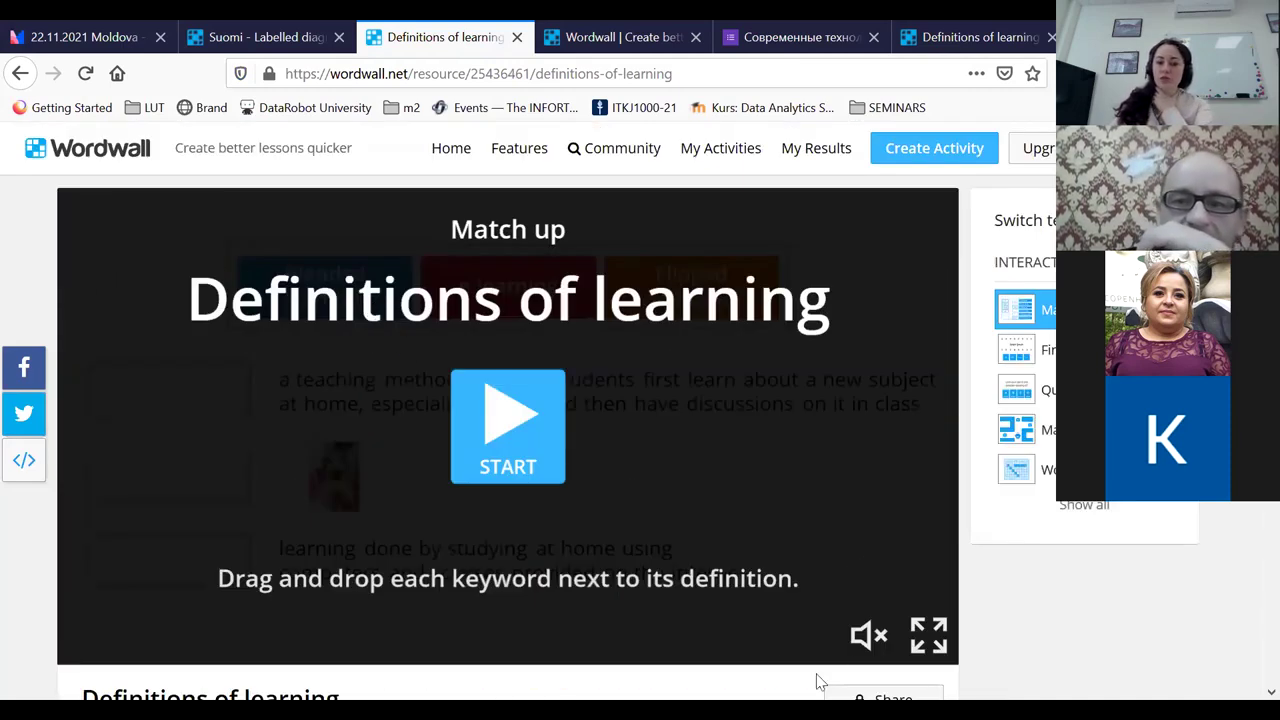
pyautogui.scroll(-2, 814, 680)
pyautogui.click(906, 604)
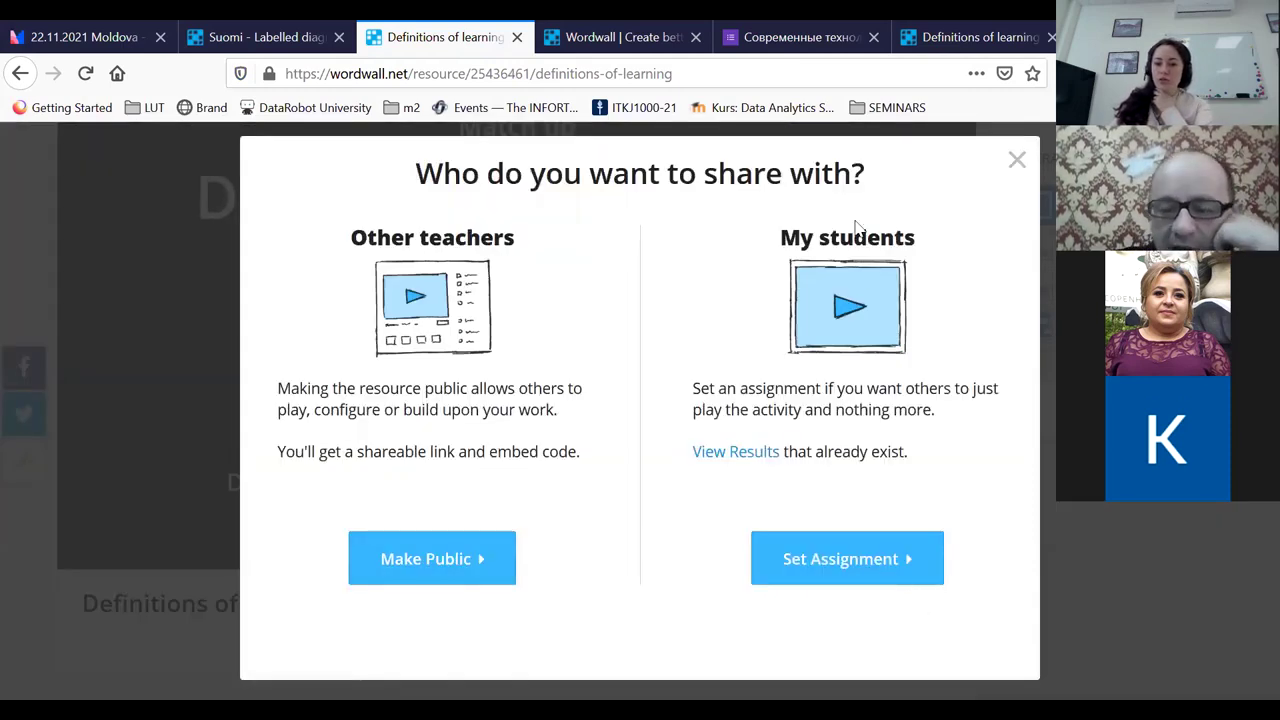
pyautogui.click(863, 558)
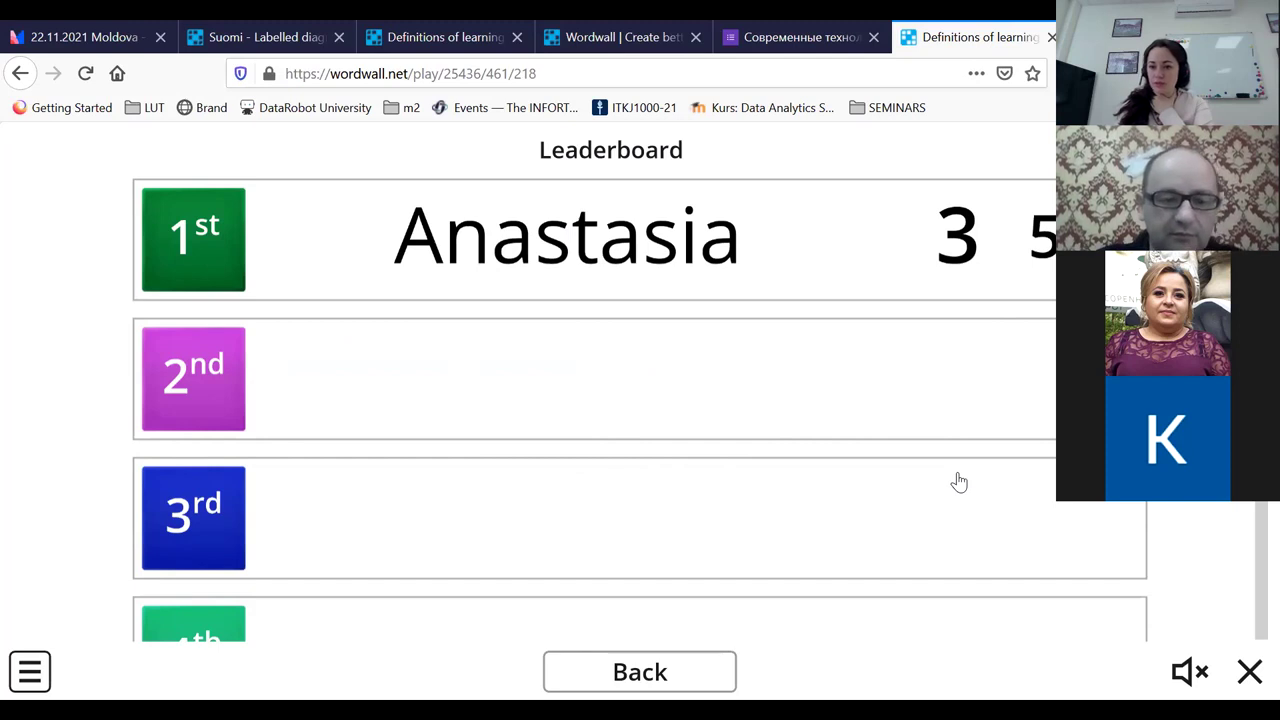
# Leave the student leaderboard and restart the assigned Definitions of learning match-up under the already registered student name
pyautogui.click(594, 684)
pyautogui.click(628, 531)
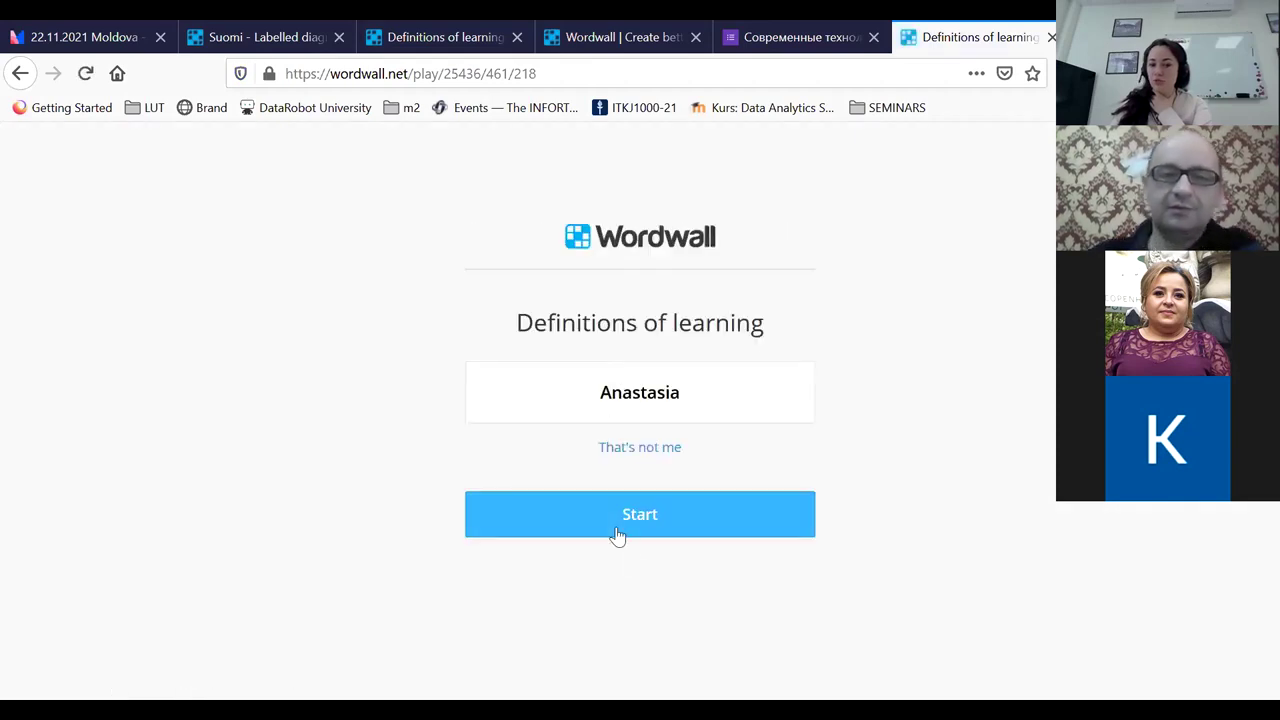
pyautogui.click(618, 527)
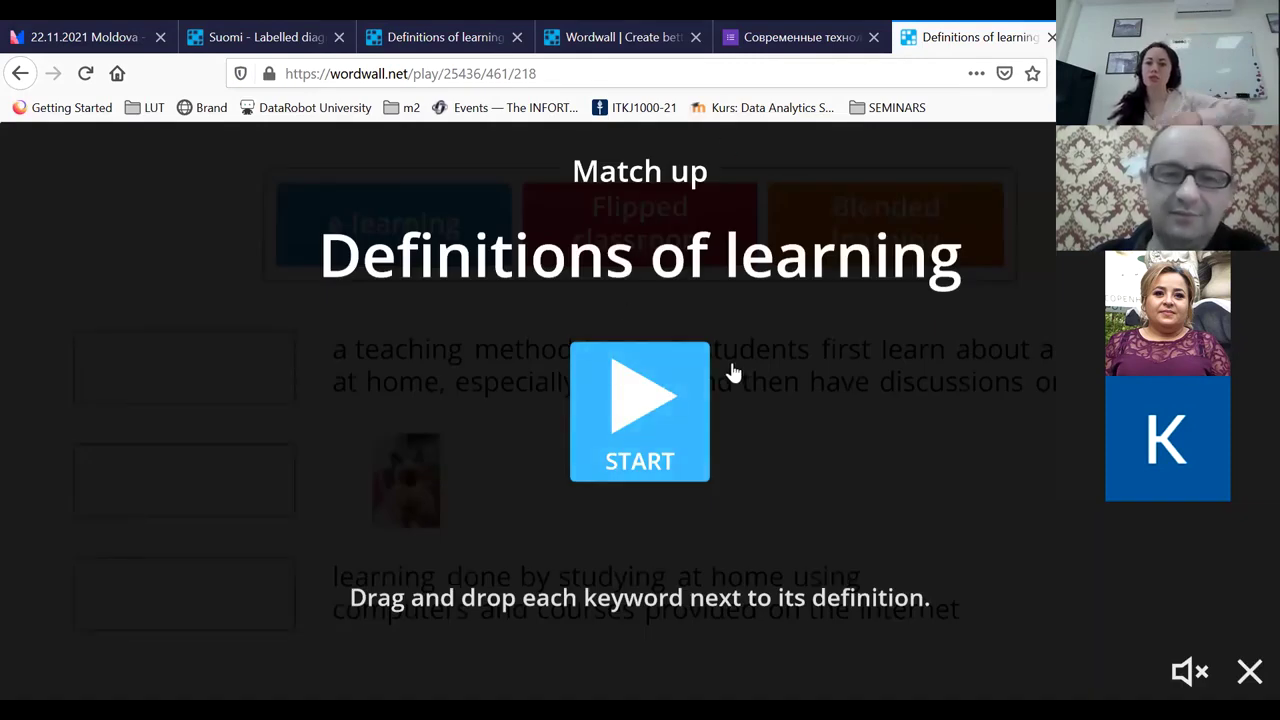
pyautogui.click(666, 434)
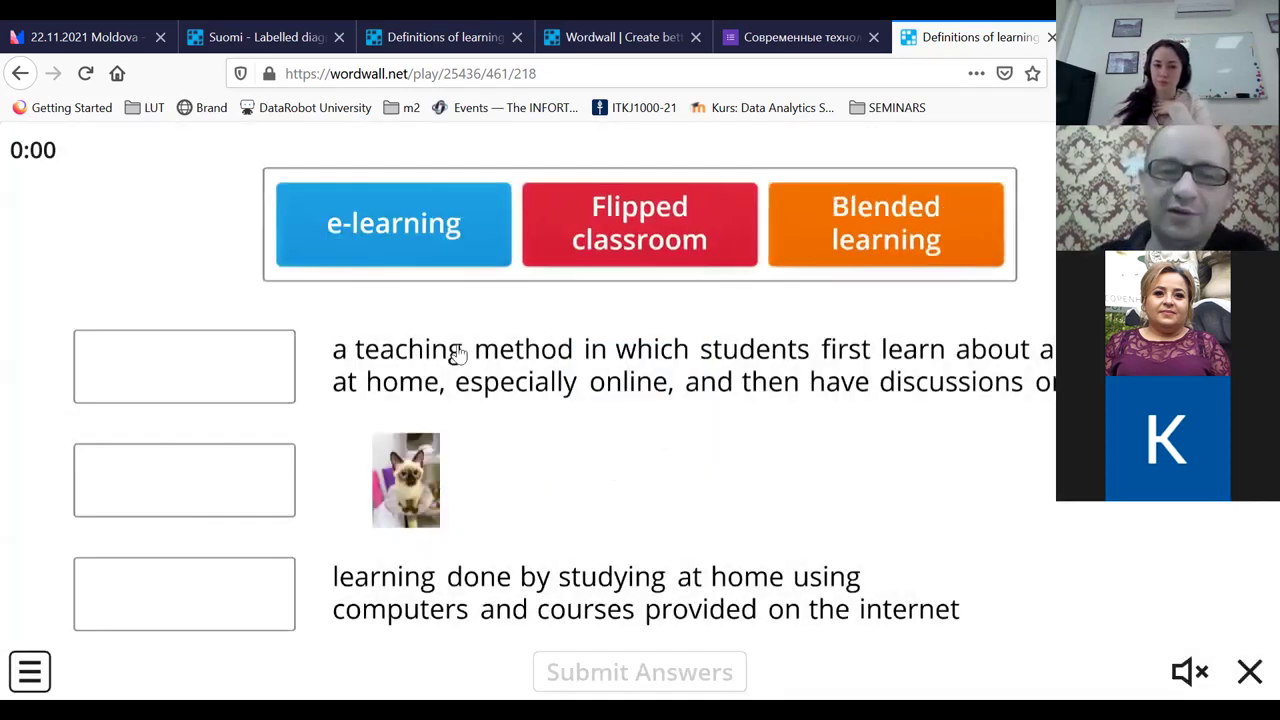
# Place Flipped classroom by the study-at-home definition, Blended learning by the cat picture, e-learning by the teaching method, submit the answers, and open the leaderboard
pyautogui.moveTo(643, 251); pyautogui.dragTo(216, 596)
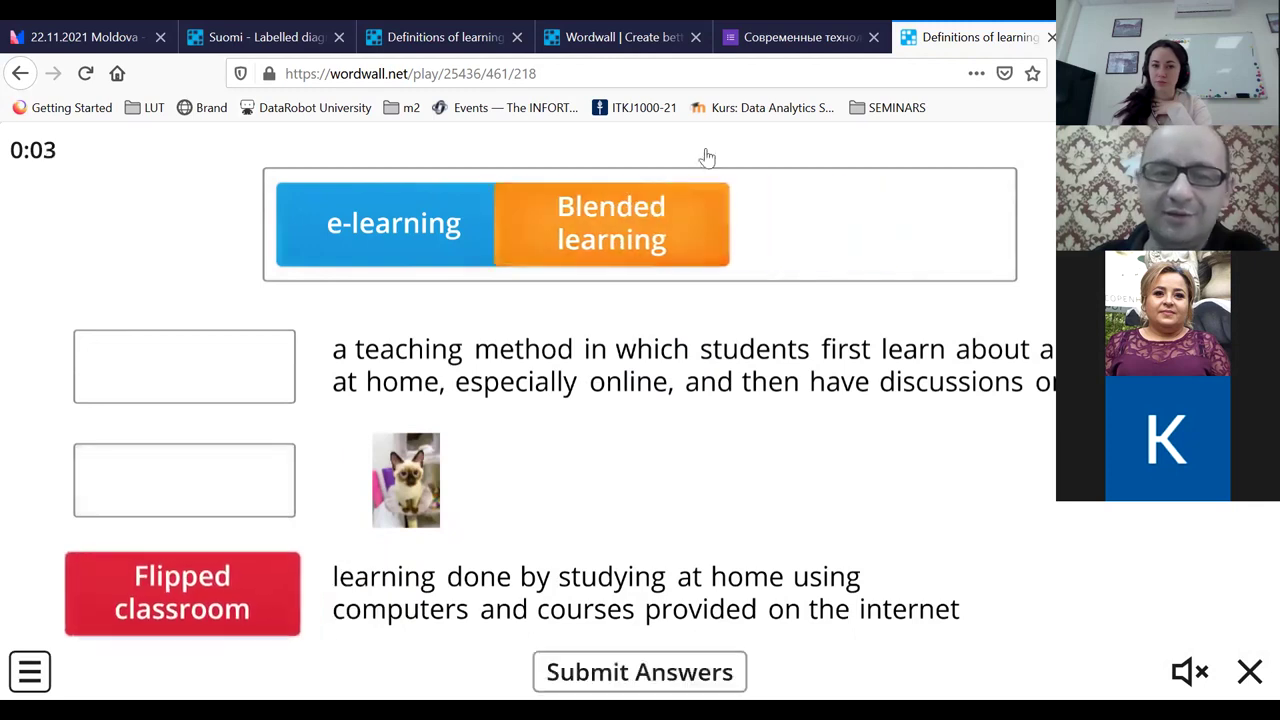
pyautogui.moveTo(610, 225); pyautogui.dragTo(190, 480)
pyautogui.moveTo(293, 263); pyautogui.dragTo(185, 366)
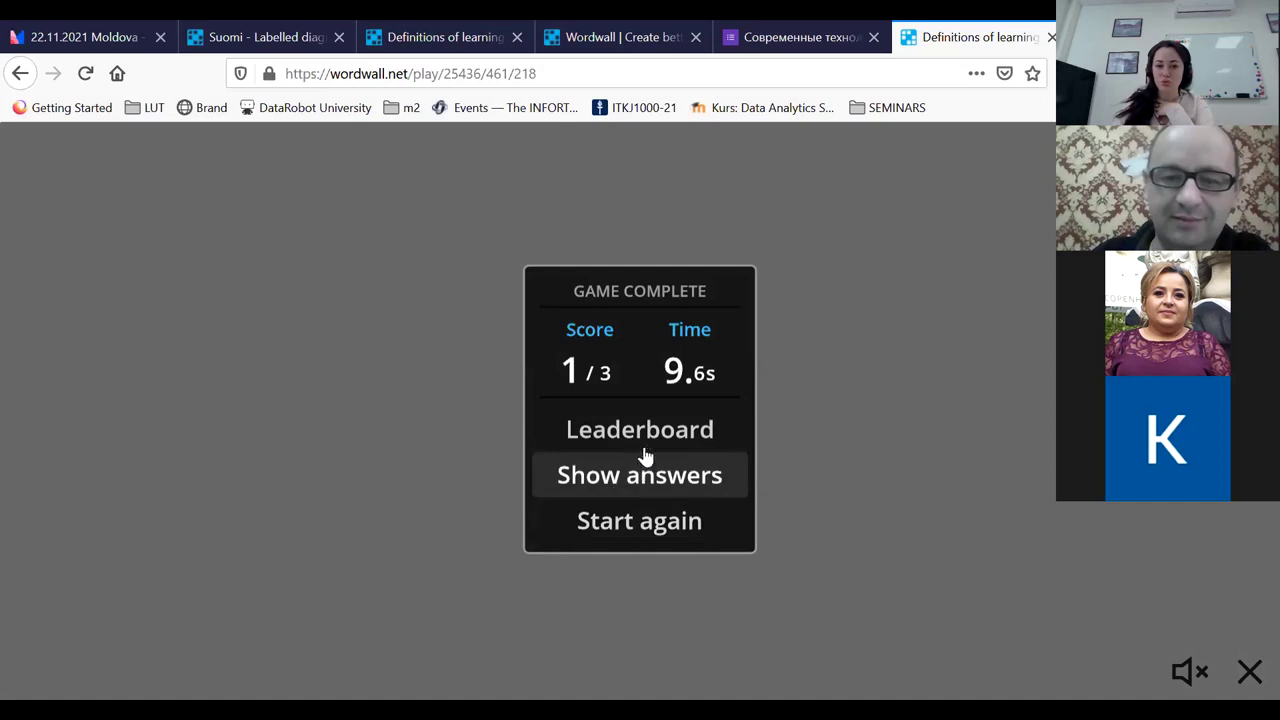
pyautogui.press('Return')
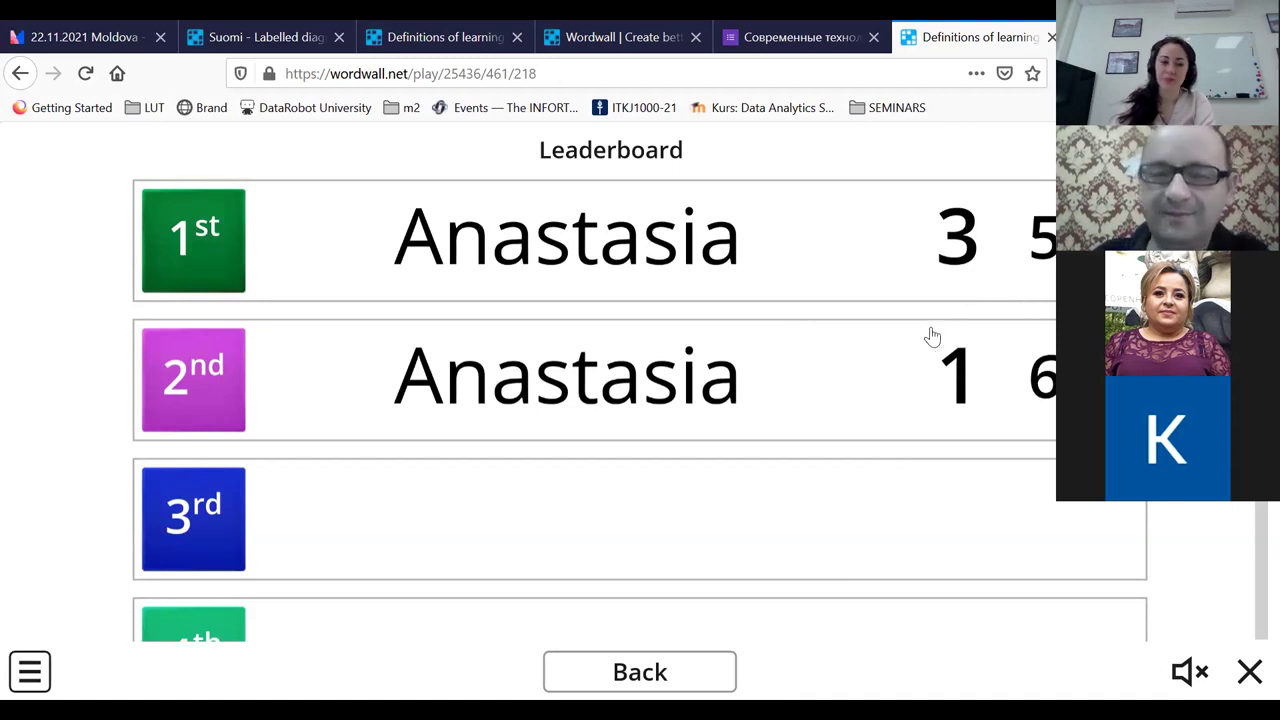
# Return to the activity's own page and go back from the assignment setup to the sharing choices
pyautogui.hotkey('ctrl', '3')
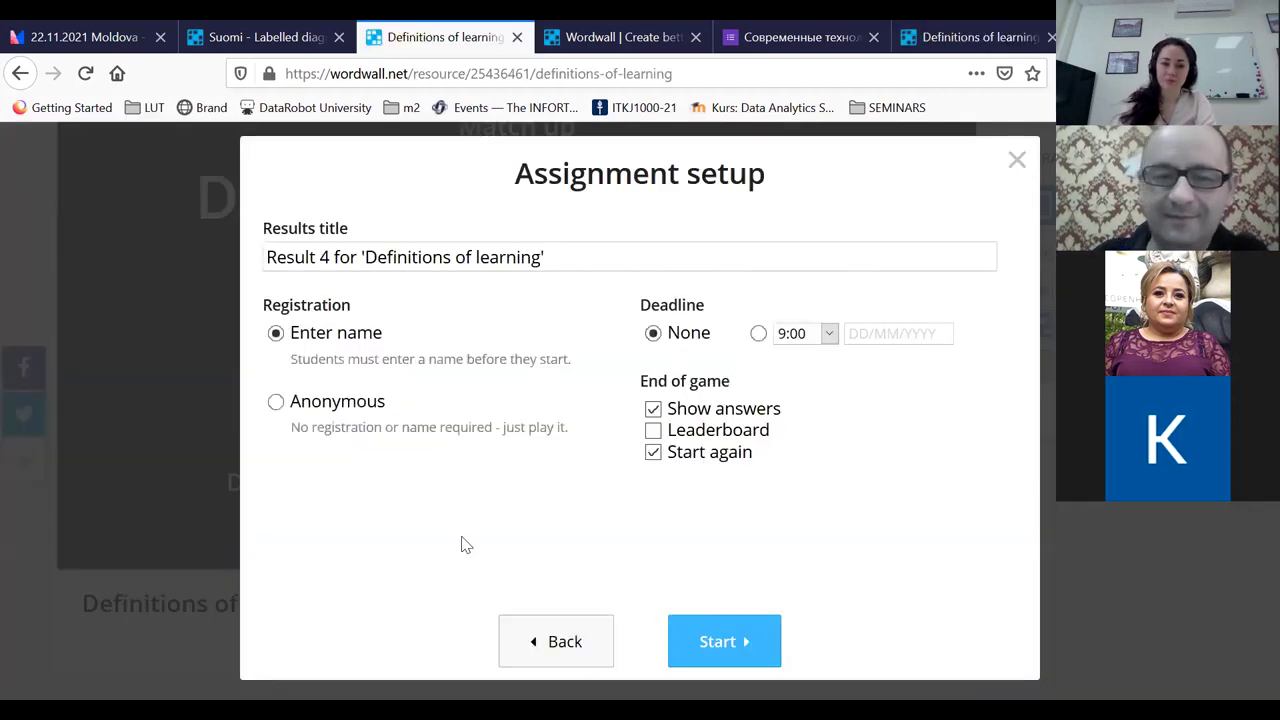
pyautogui.click(520, 665)
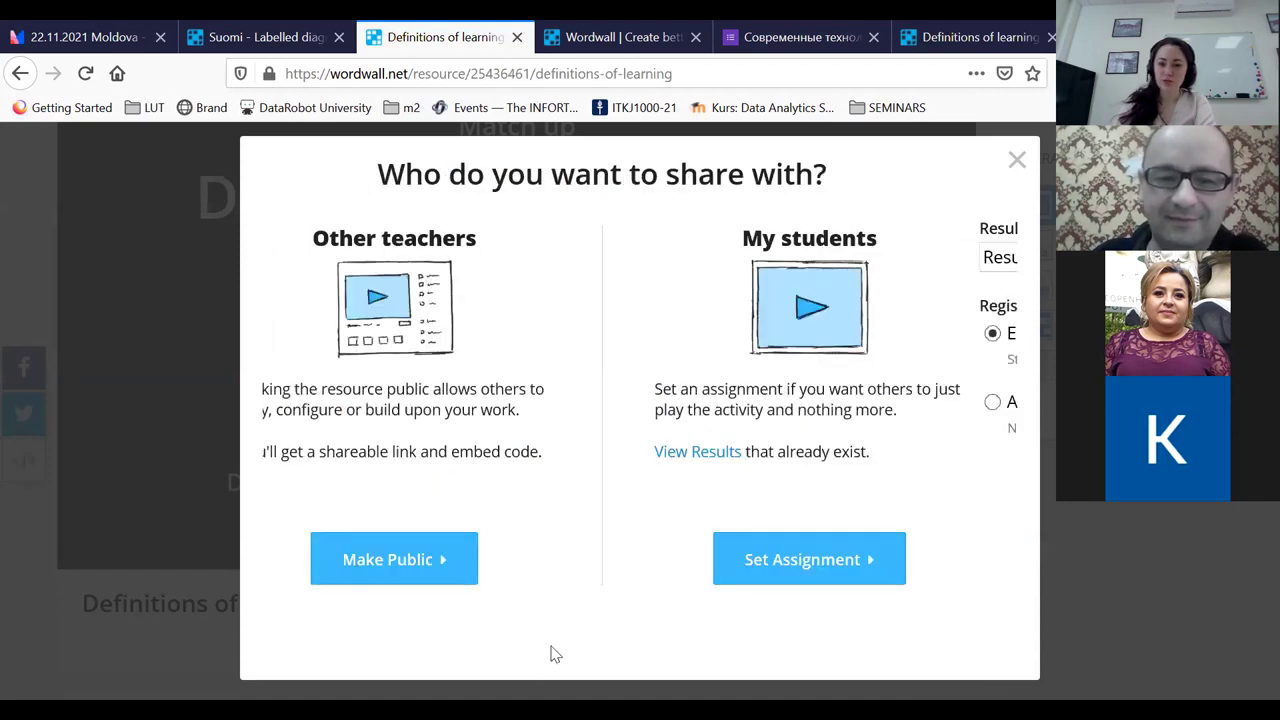
pyautogui.click(1182, 540)
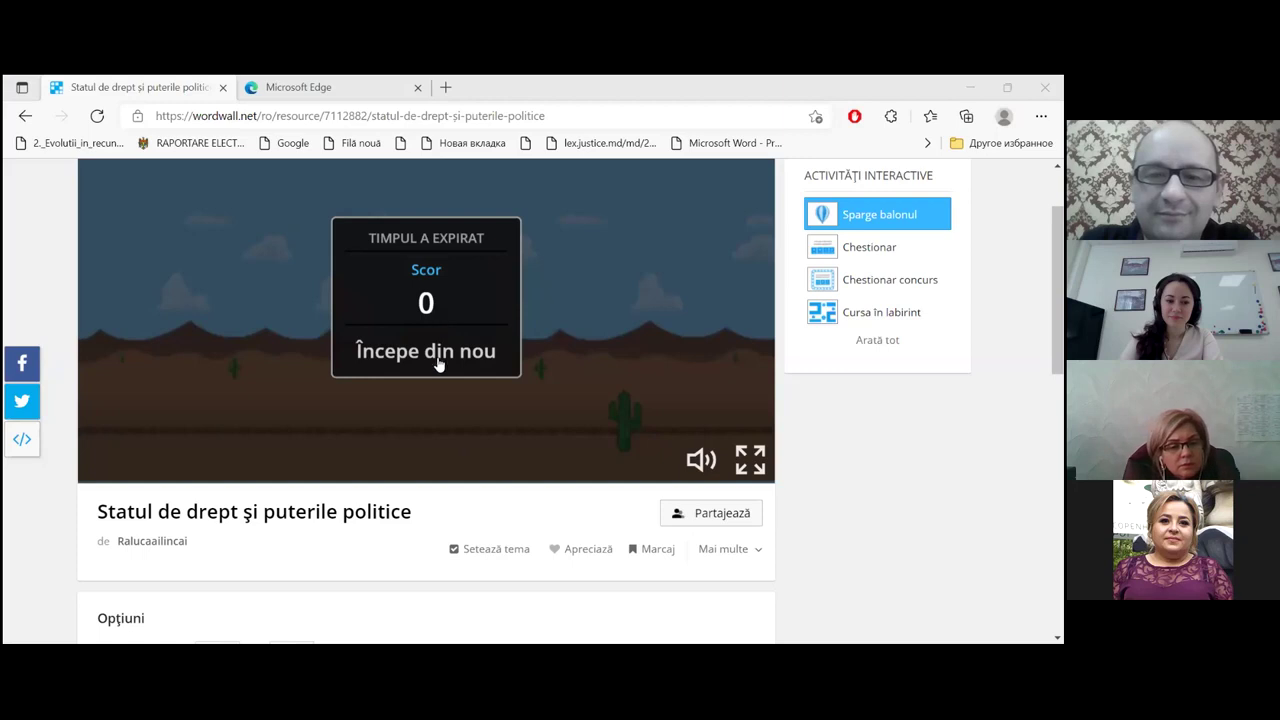
pyautogui.scroll(1, 403, 491)
pyautogui.scroll(1, 403, 491)
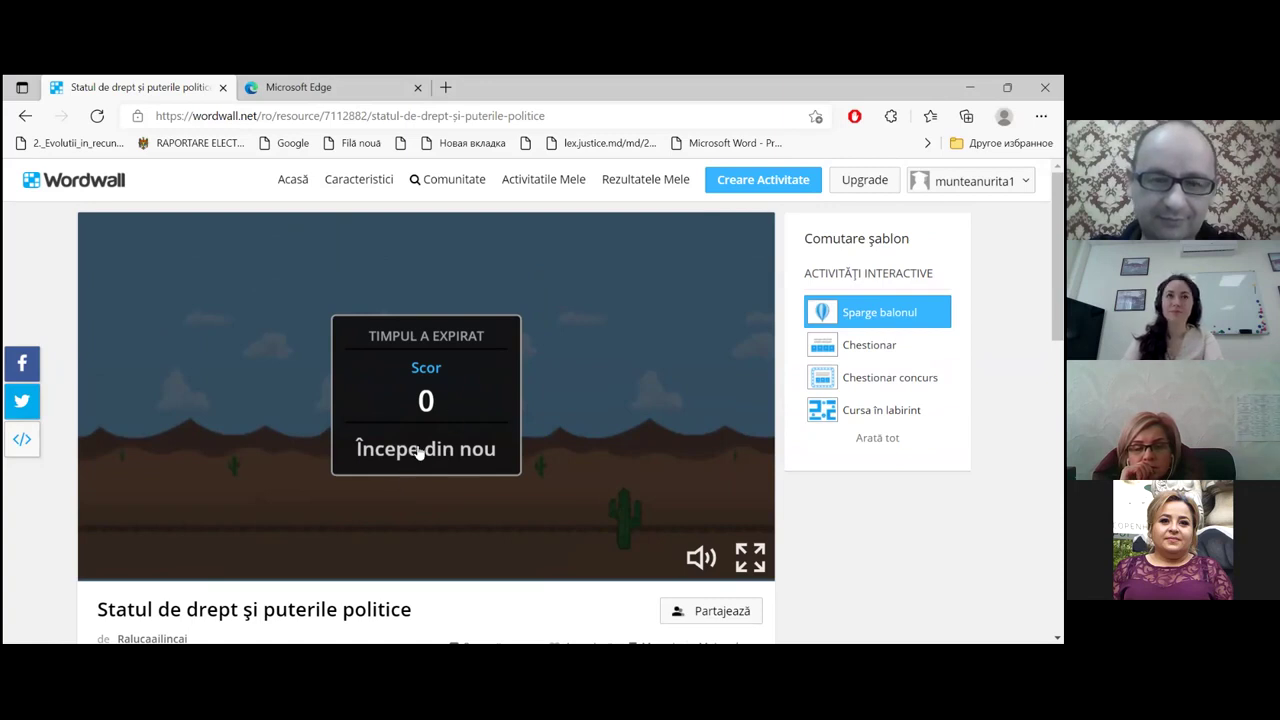
pyautogui.scroll(-1, 254, 496)
pyautogui.scroll(-2, 254, 496)
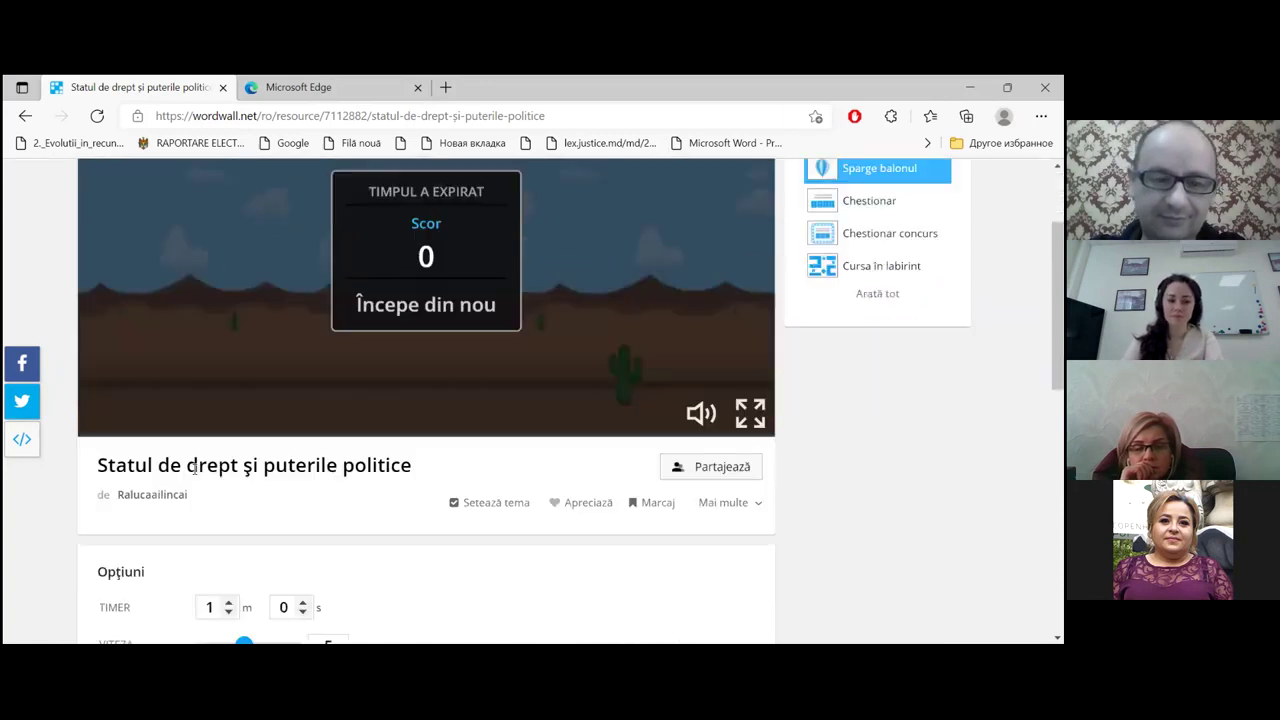
pyautogui.scroll(2, 303, 326)
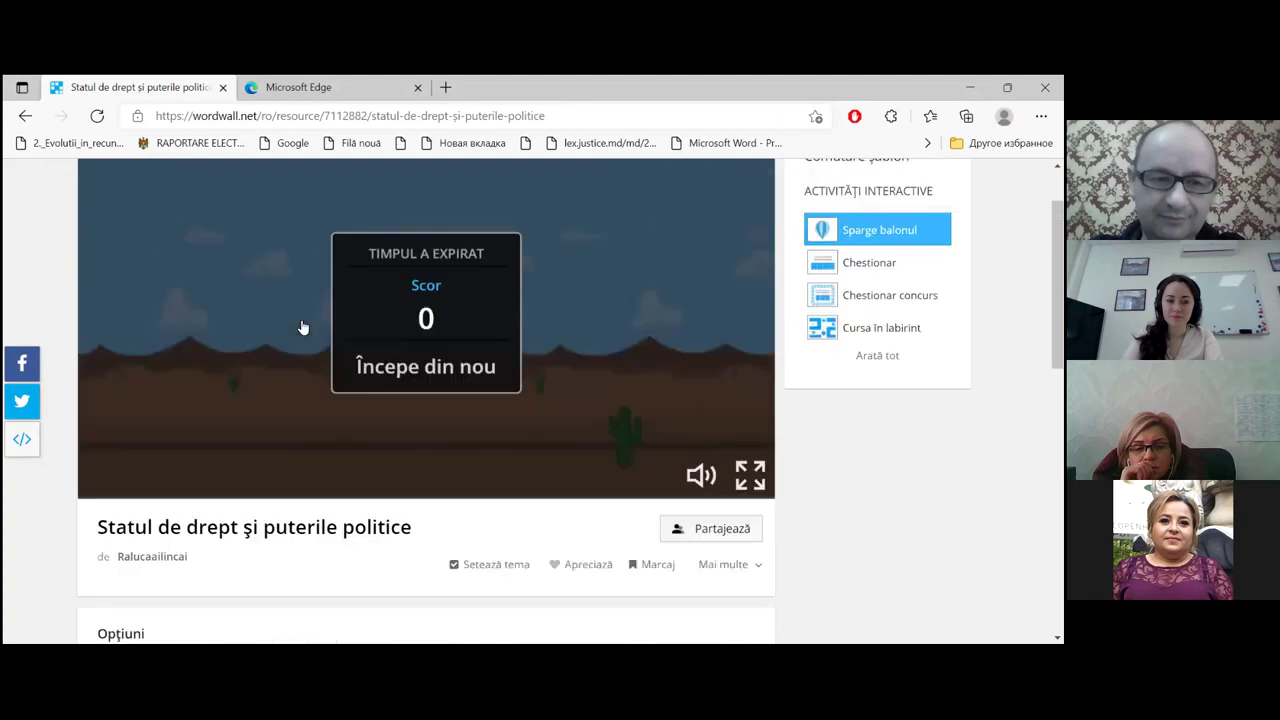
pyautogui.scroll(2, 611, 380)
# Share the activity Statul de drept şi puterile politice by e-mail, entering the recipient's e-mail address and sending it, and close the sharing dialog
pyautogui.scroll(-4, 609, 380)
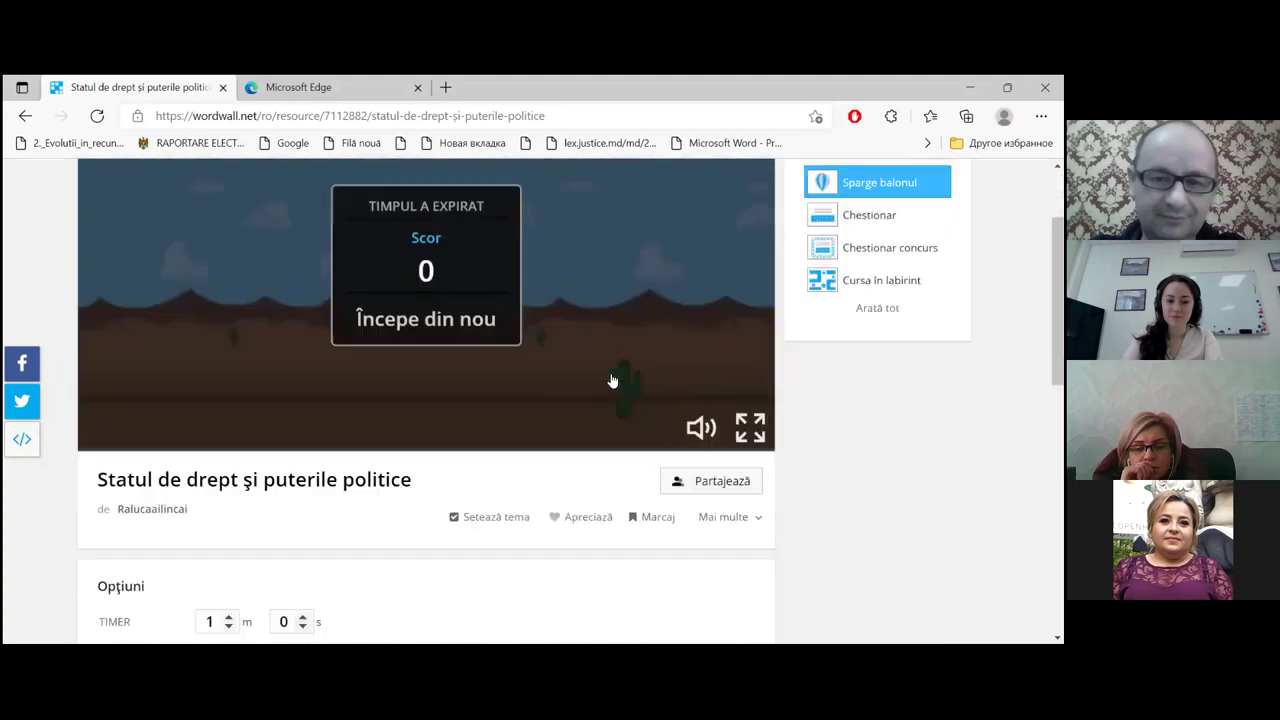
pyautogui.click(722, 466)
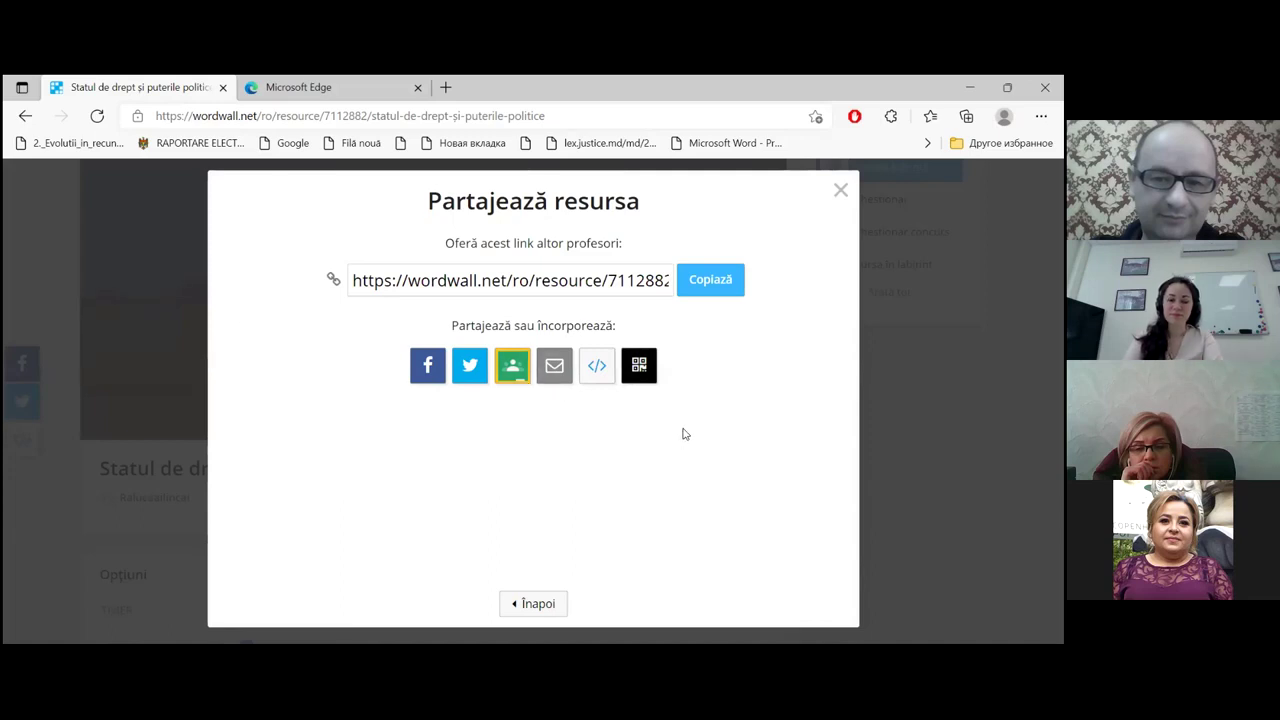
pyautogui.click(555, 366)
pyautogui.rightClick(251, 261)
pyautogui.click(302, 344)
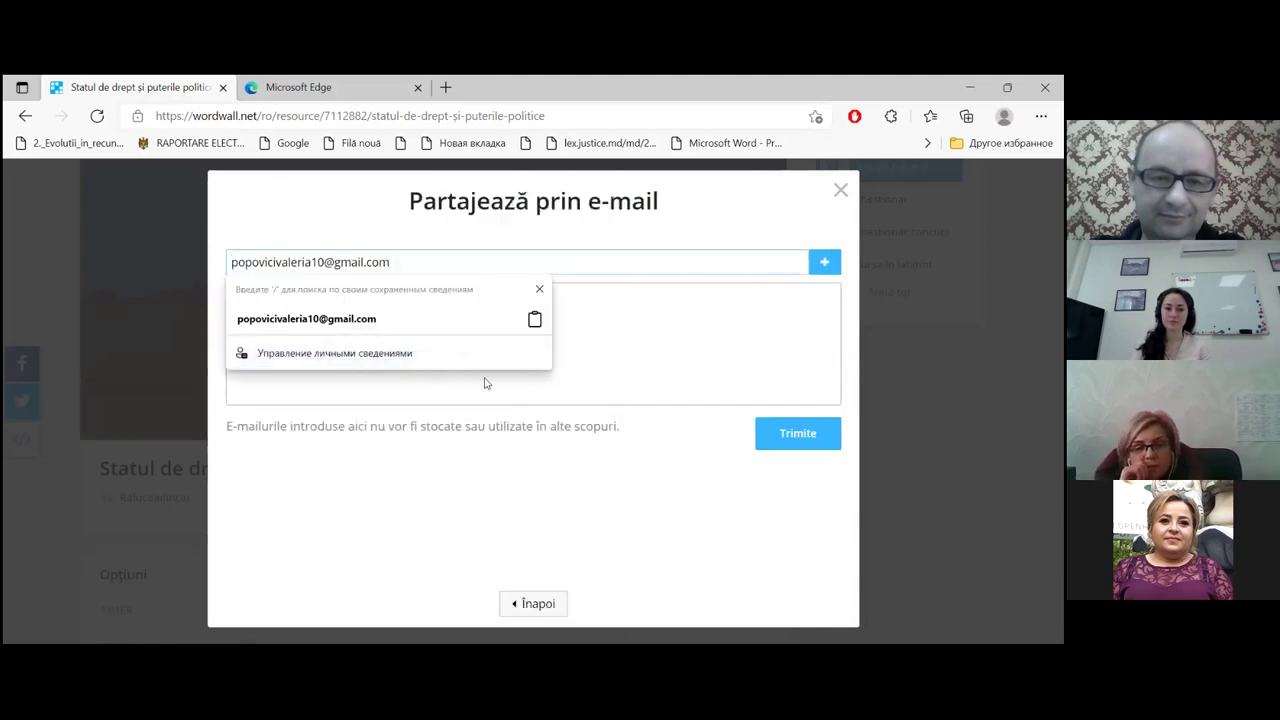
pyautogui.click(811, 440)
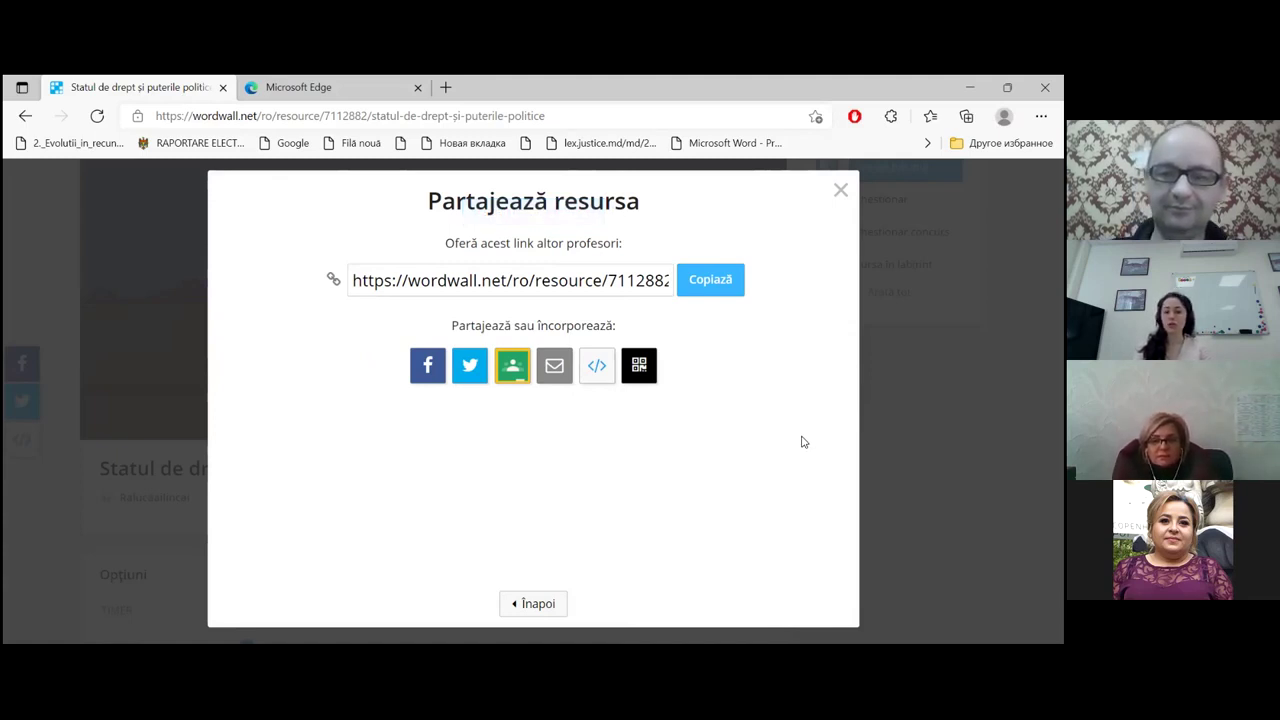
pyautogui.click(840, 186)
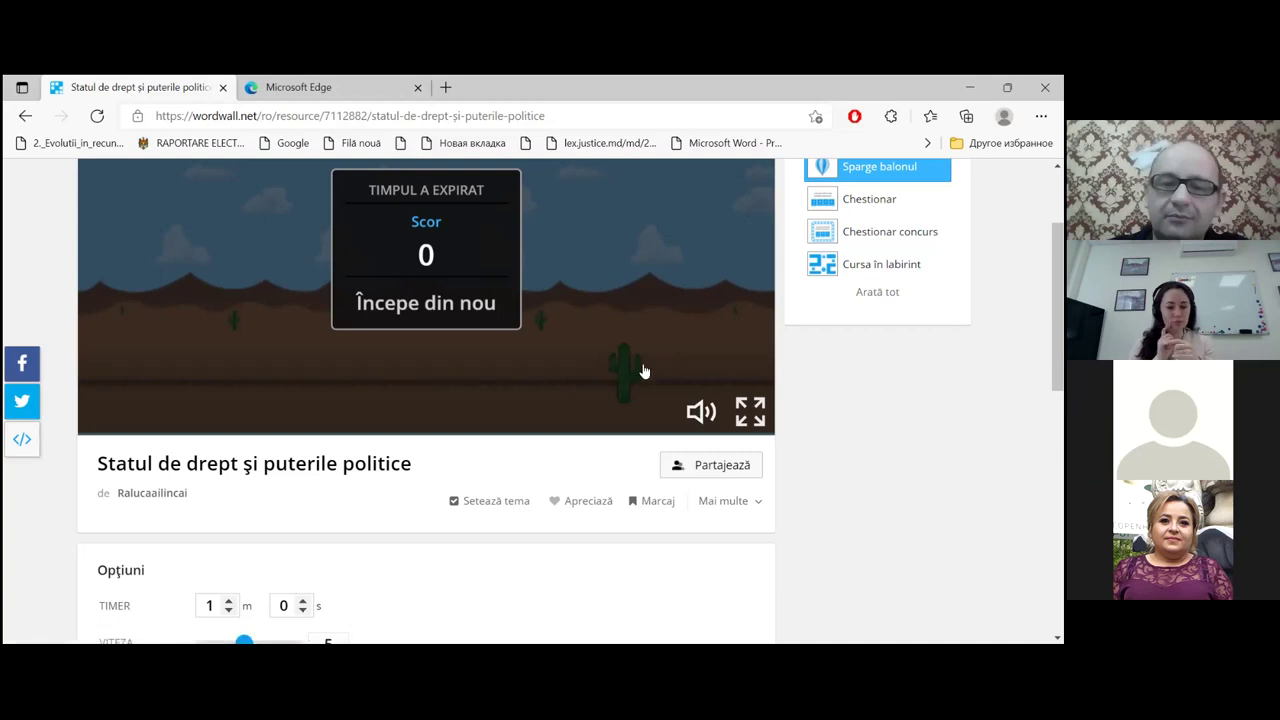
# Display the QR code for sharing the activity Statul de drept şi puterile politice, and close it
pyautogui.scroll(1, 565, 445)
pyautogui.scroll(-1, 560, 443)
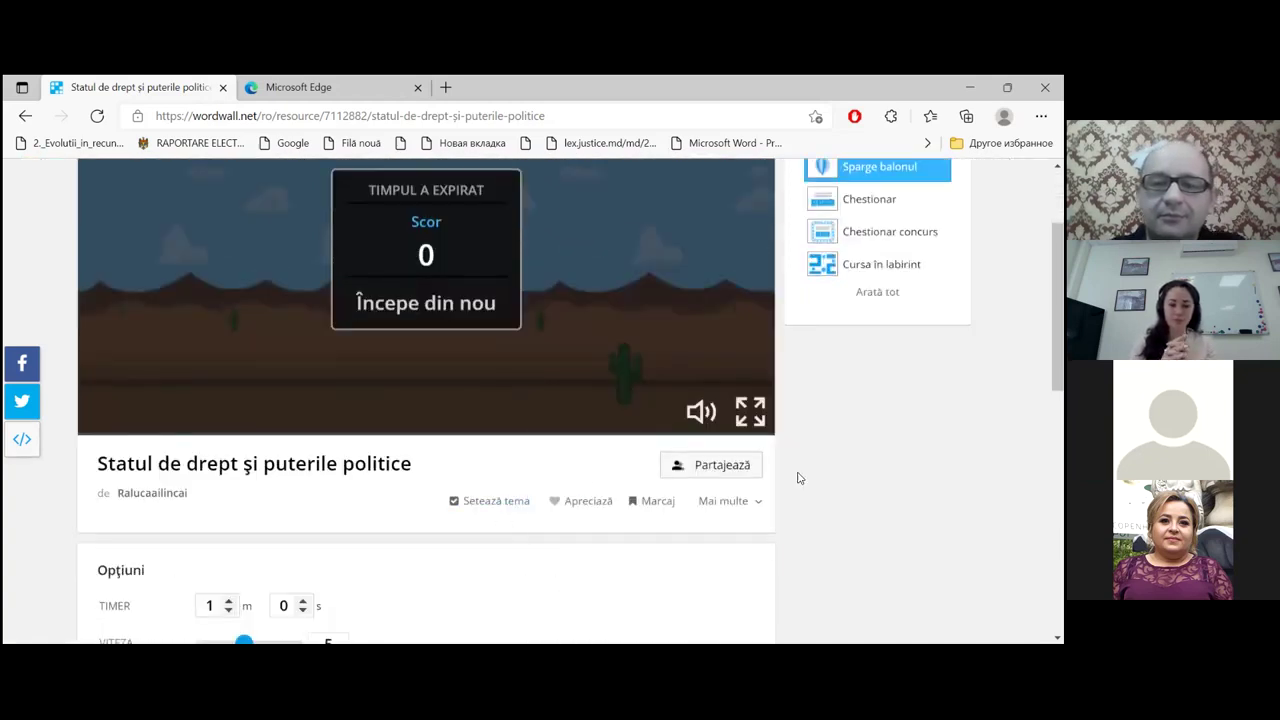
pyautogui.click(728, 474)
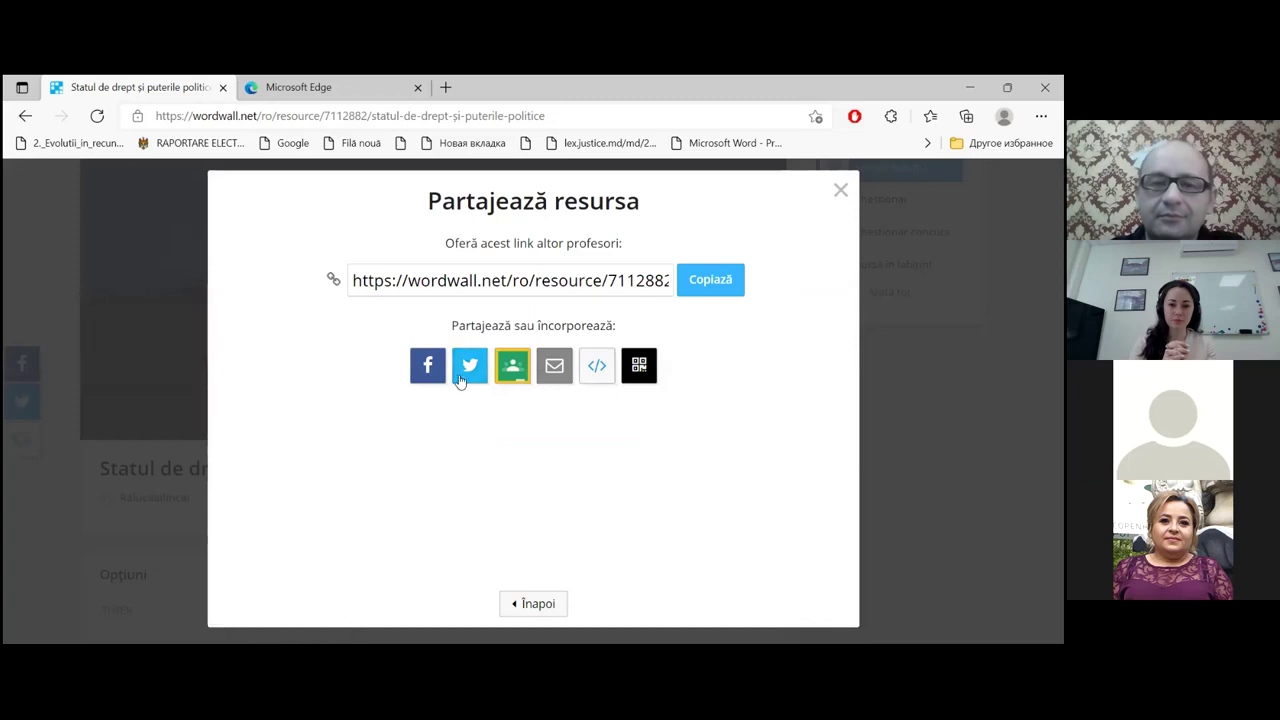
pyautogui.click(633, 372)
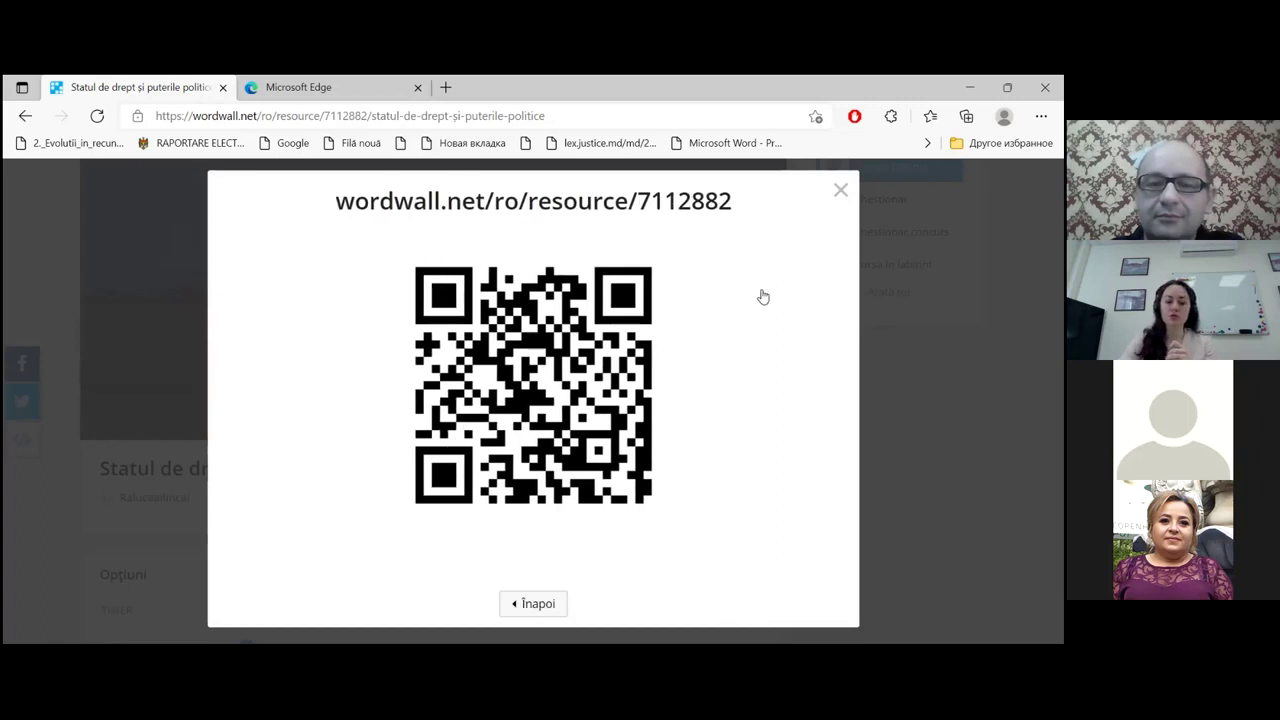
pyautogui.press('Escape')
# Reopen the activity's sharing dialog and copy the full resource link meant for other teachers
pyautogui.click(741, 465)
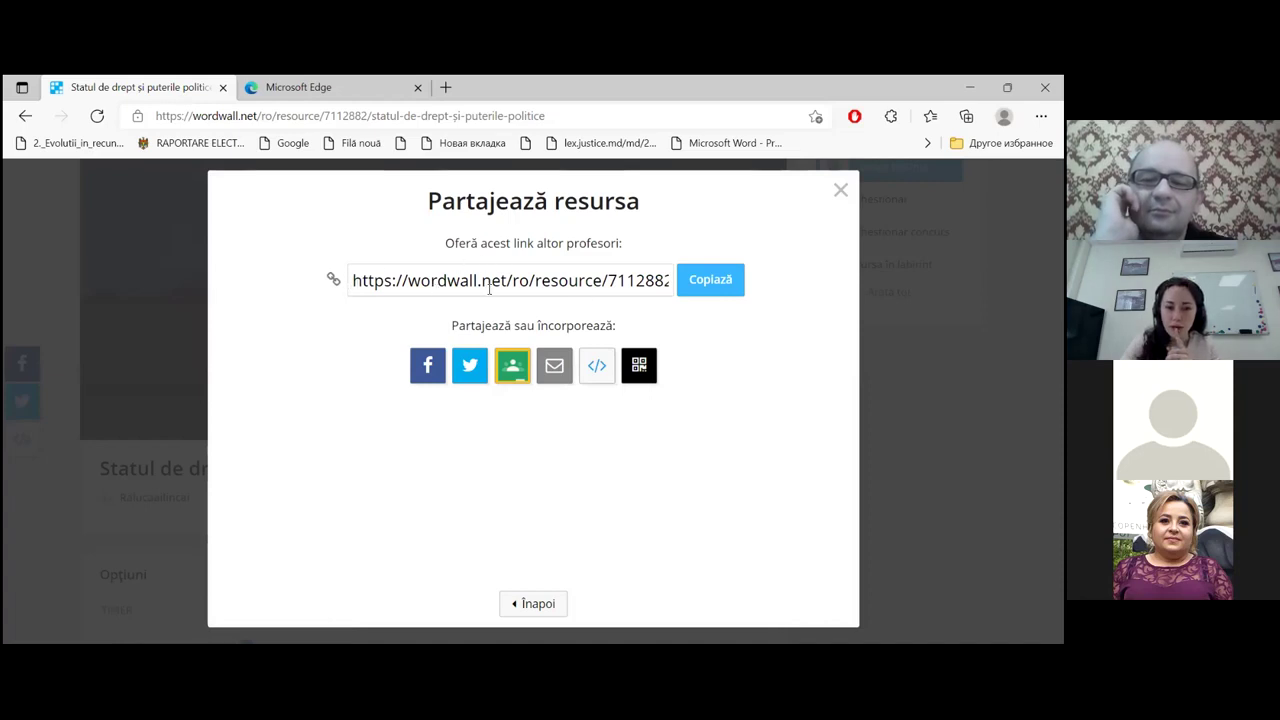
pyautogui.moveTo(354, 280); pyautogui.dragTo(677, 277)
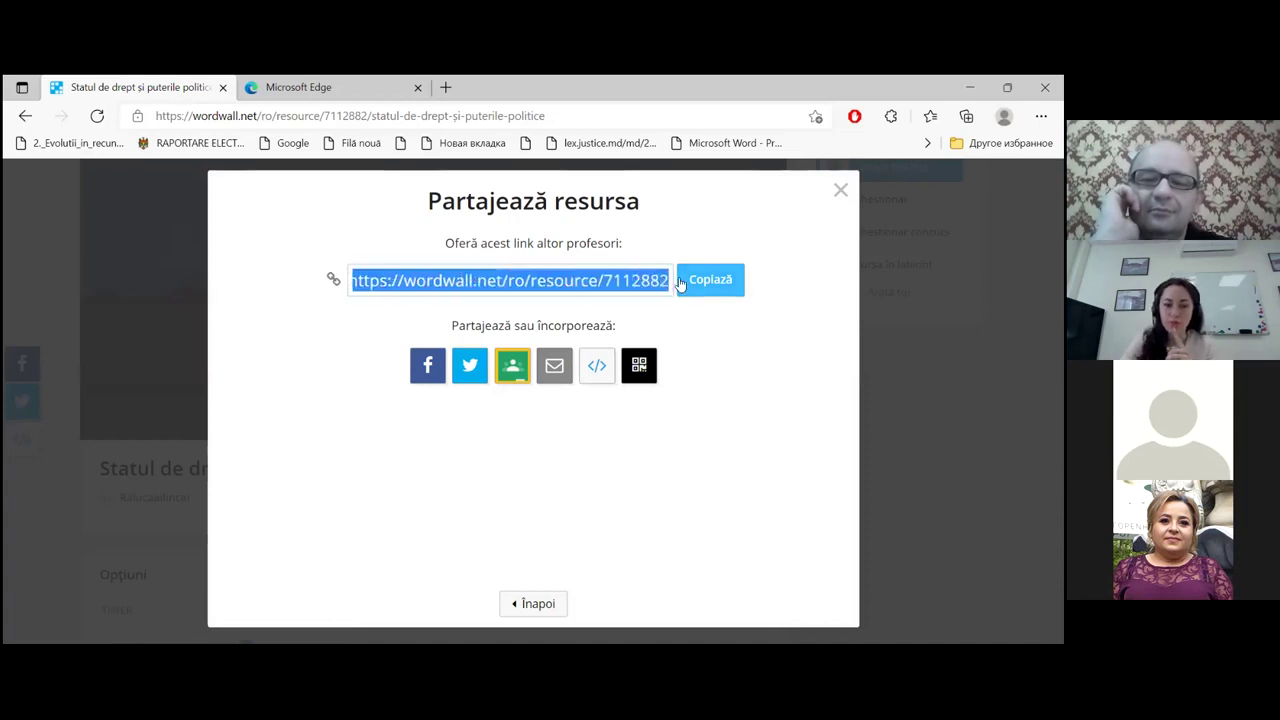
pyautogui.rightClick(626, 289)
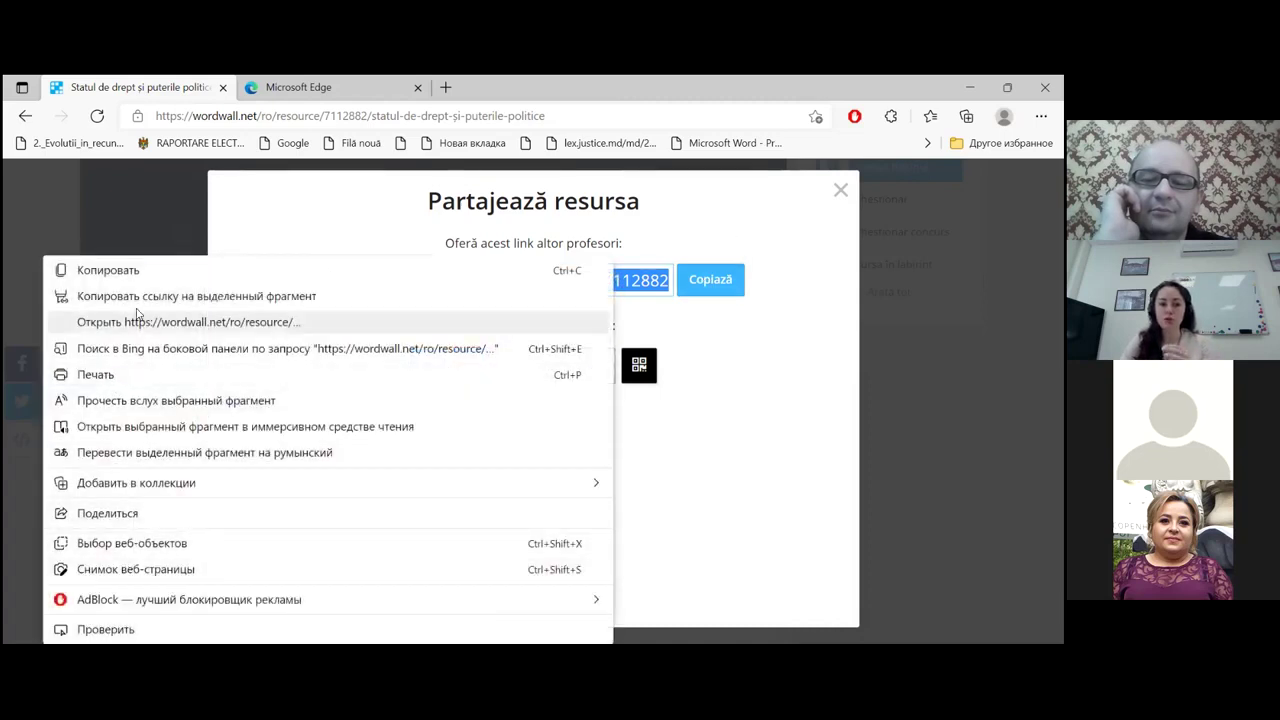
pyautogui.click(134, 272)
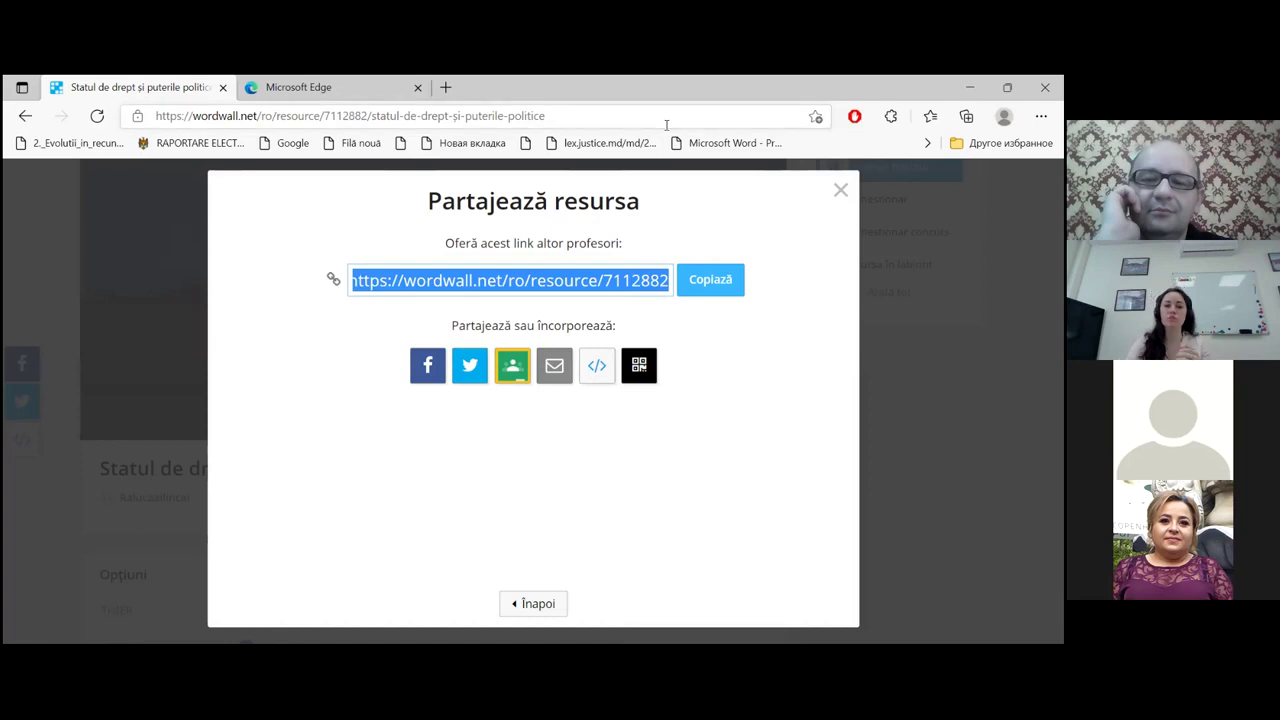